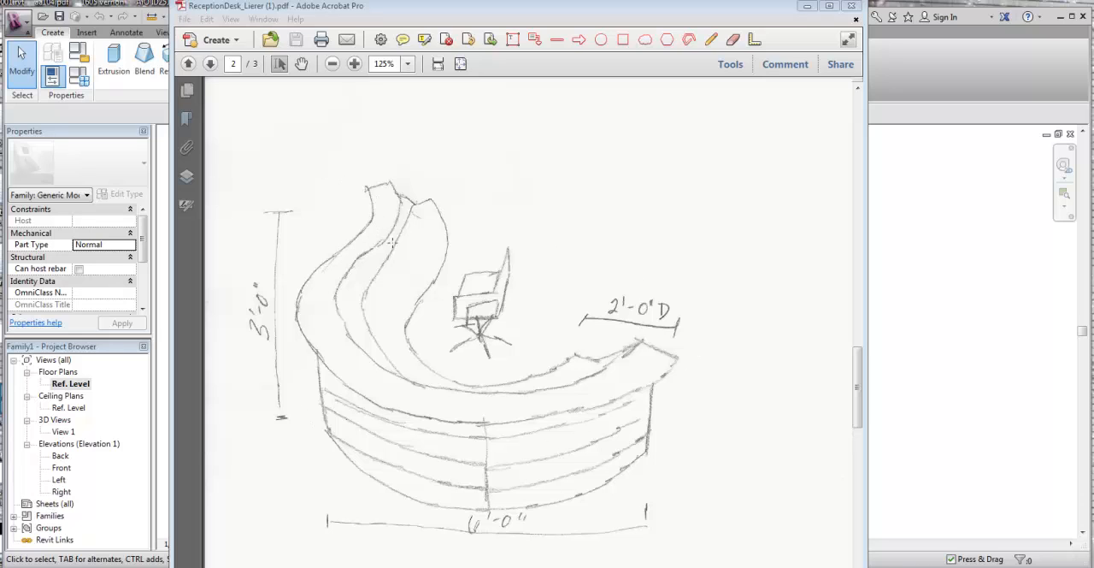
# Step: Switch from the PDF sketch to Revit and bring up the First Floor Plan view of recep desk model.rvt
pyautogui.click(807, 6)
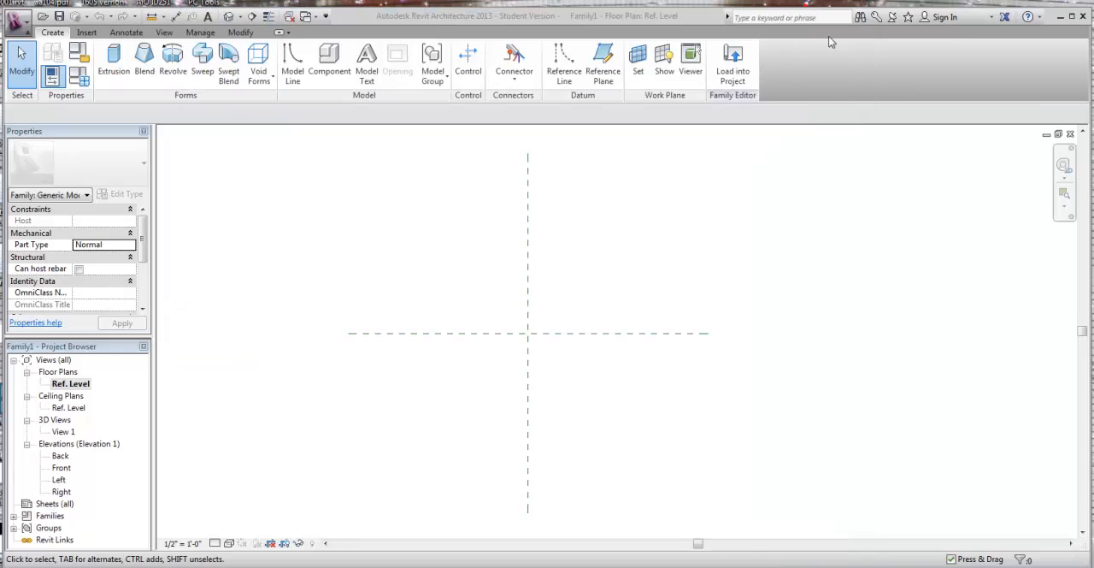
pyautogui.click(1047, 134)
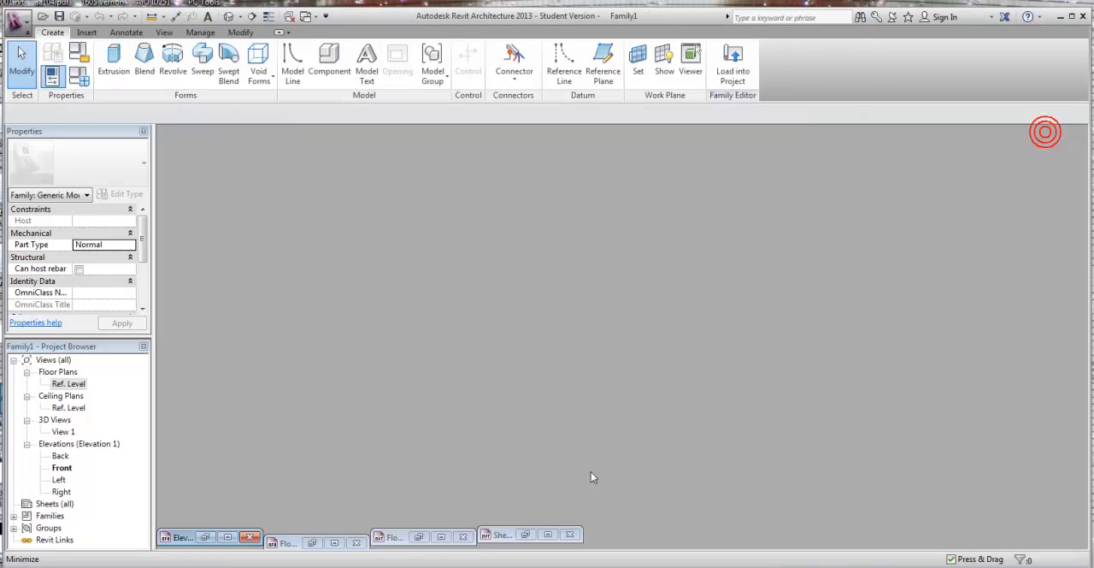
pyautogui.click(335, 543)
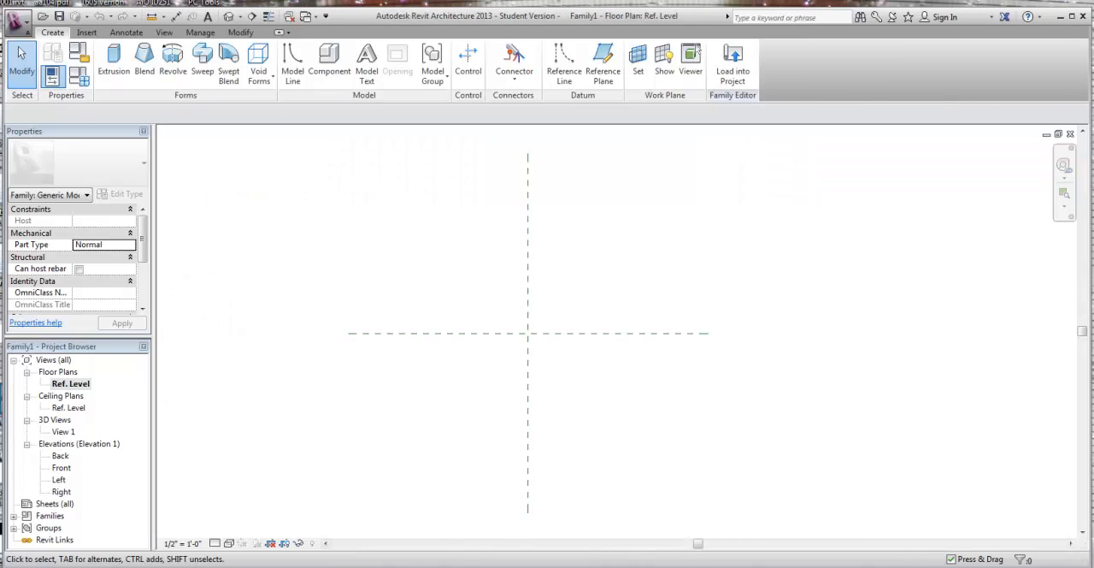
pyautogui.click(1070, 135)
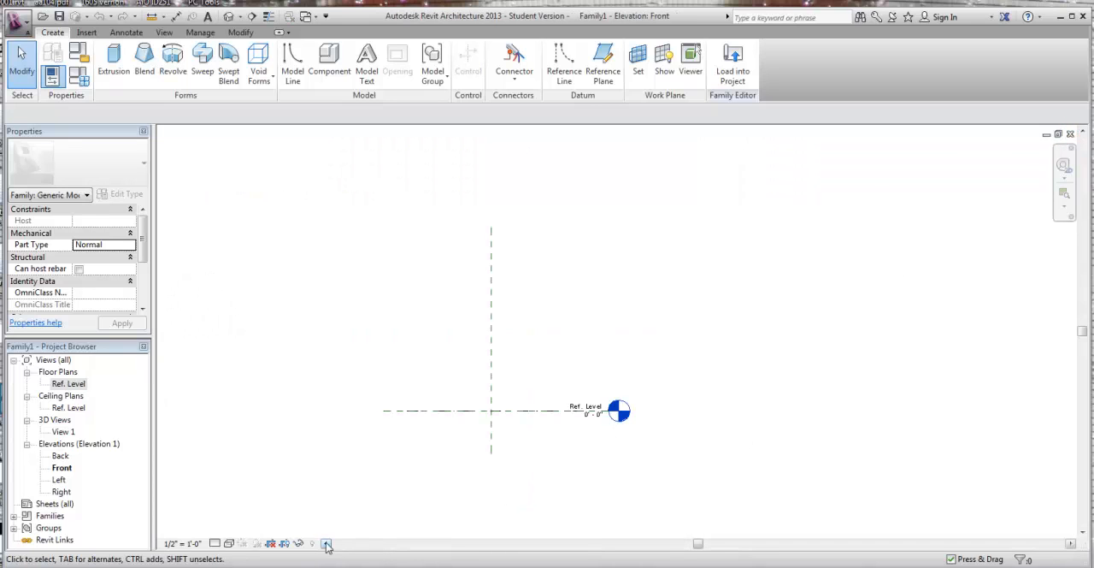
pyautogui.click(1070, 134)
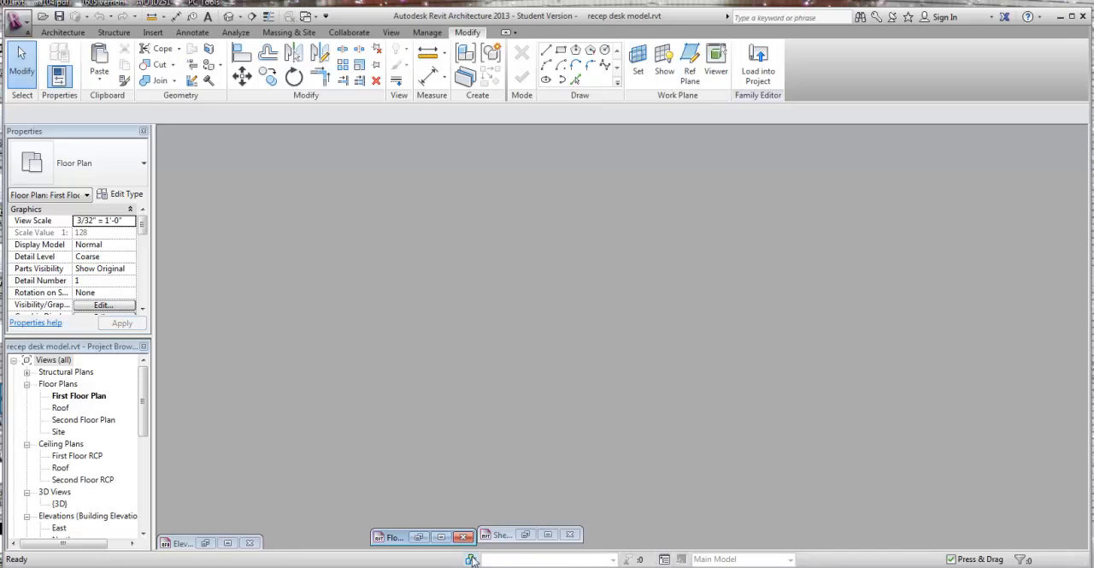
pyautogui.click(442, 537)
# Step: Examine the curved reception desk placed above the building in the First Floor Plan
pyautogui.scroll(3, 577, 242)
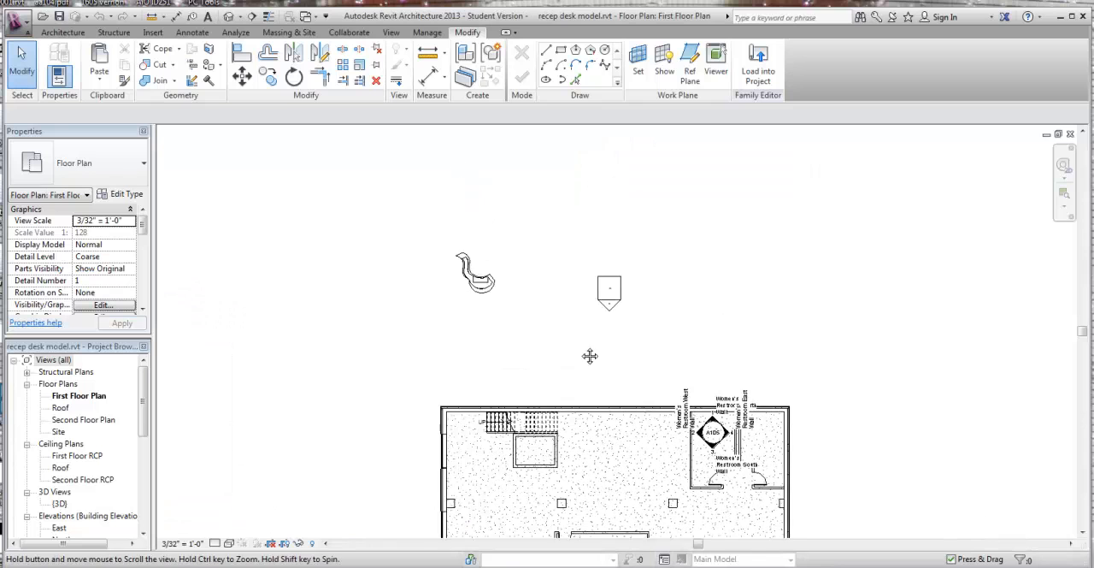
pyautogui.scroll(5, 471, 247)
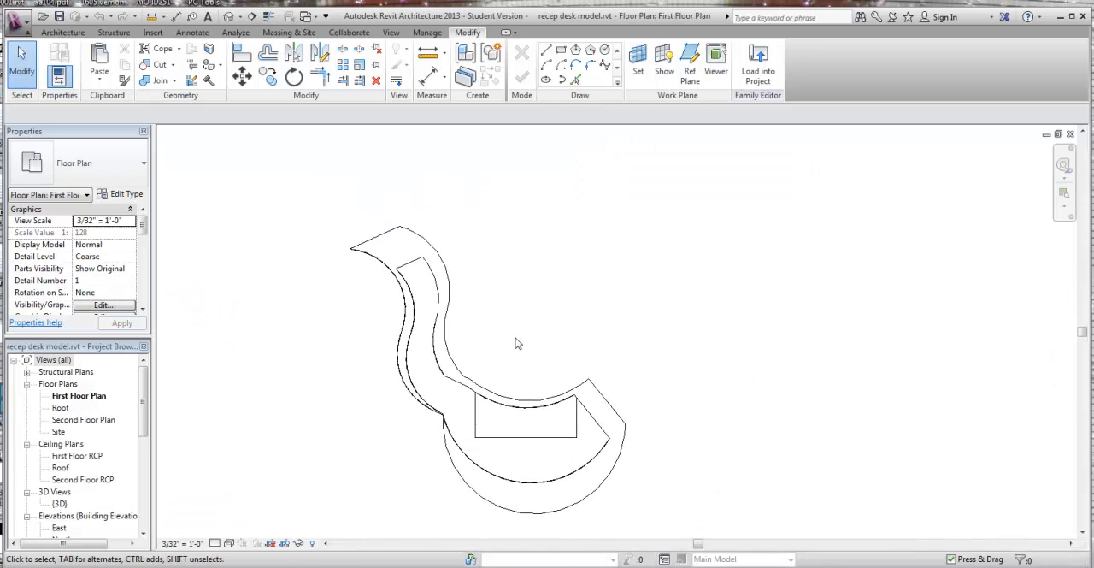
pyautogui.moveTo(618, 349); pyautogui.dragTo(633, 304, button='middle')
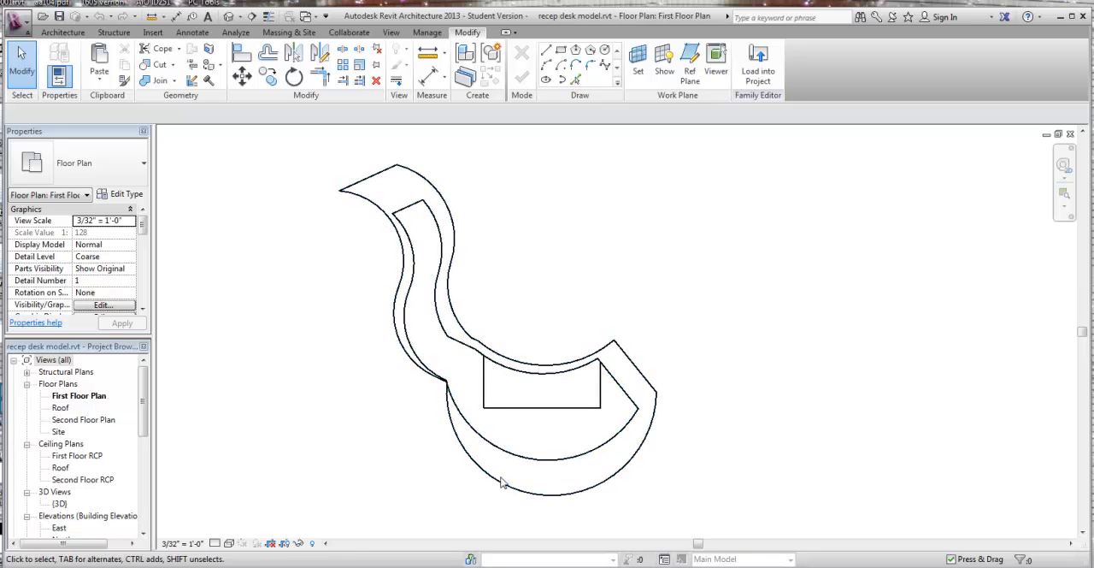
pyautogui.scroll(-8, 465, 319)
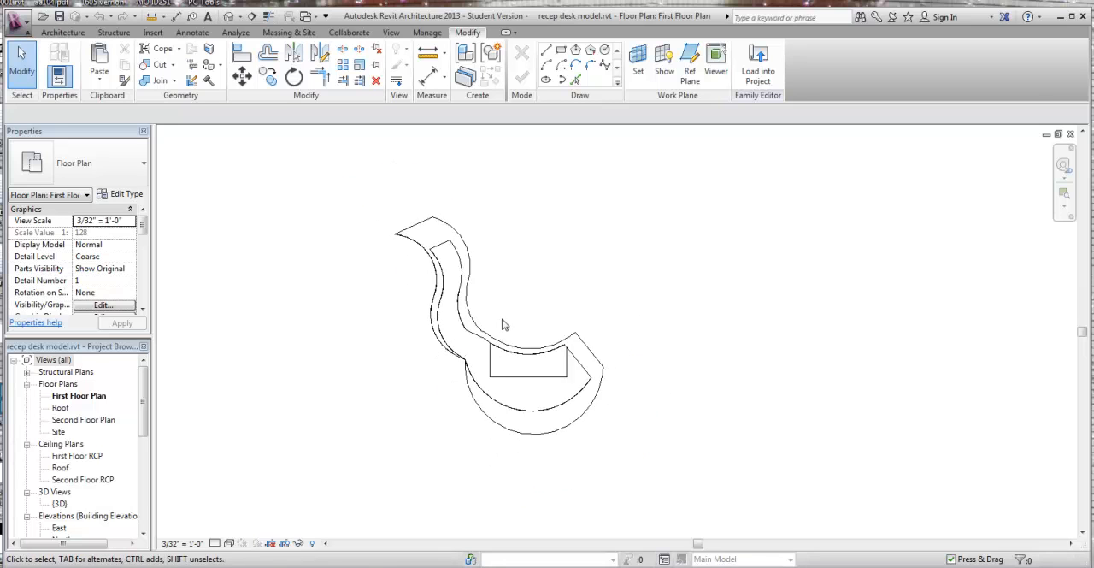
pyautogui.moveTo(704, 369); pyautogui.dragTo(603, 236, button='middle')
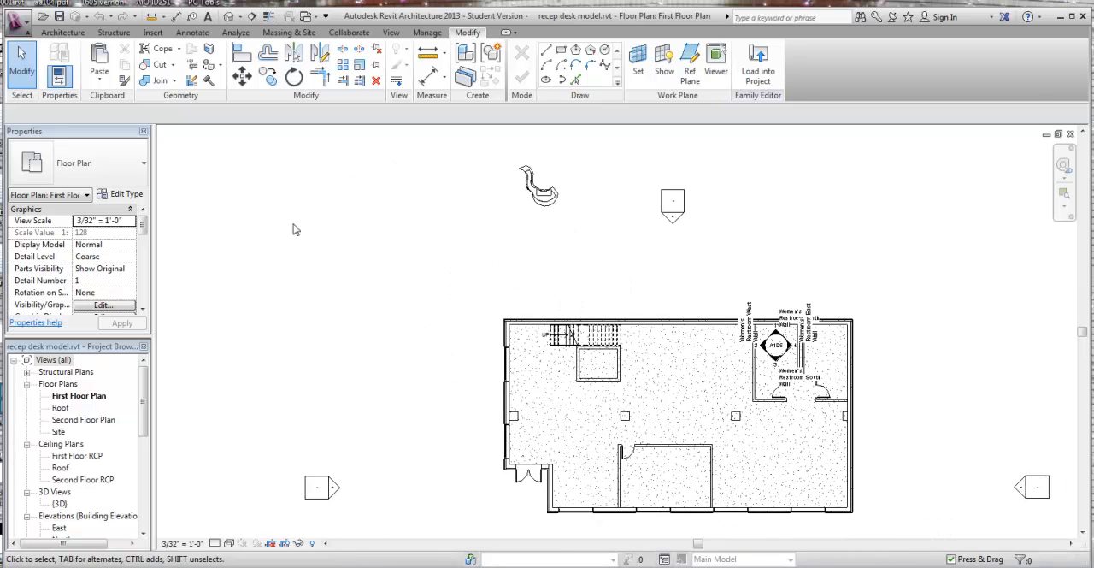
pyautogui.click(75, 35)
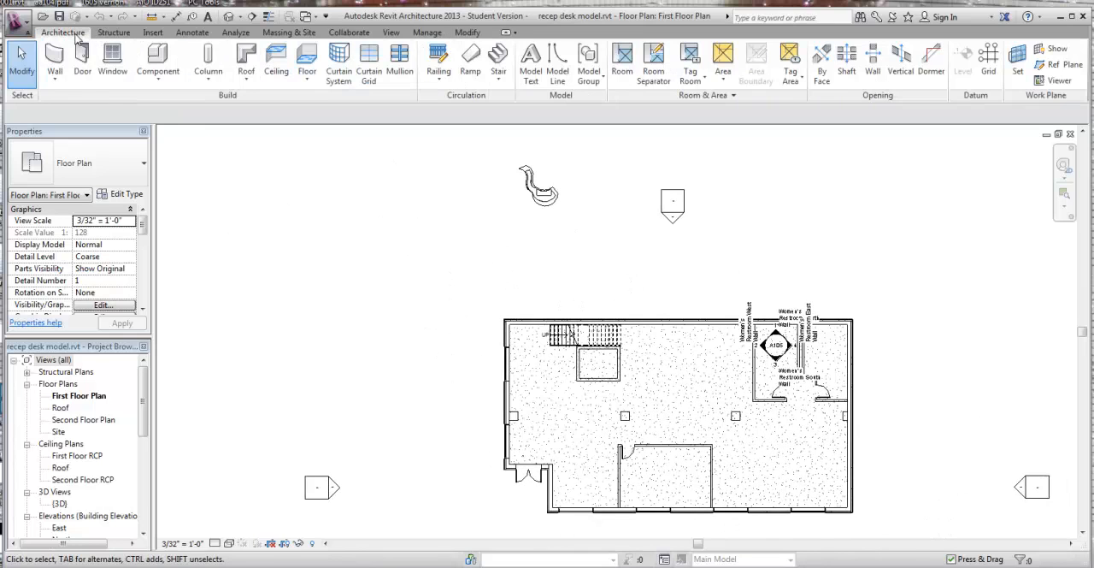
pyautogui.click(163, 77)
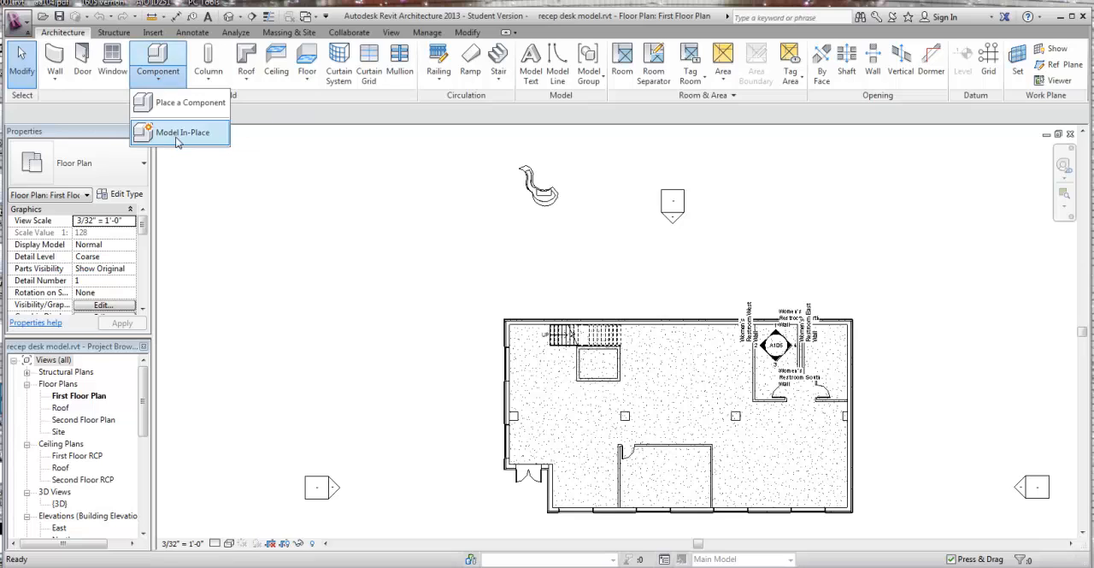
pyautogui.click(240, 238)
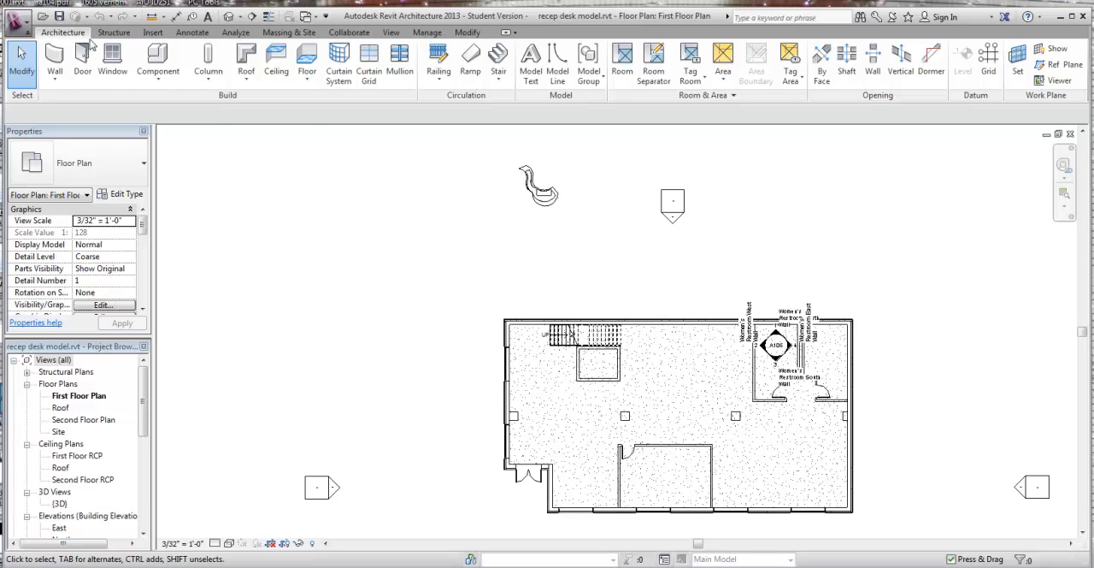
pyautogui.click(19, 24)
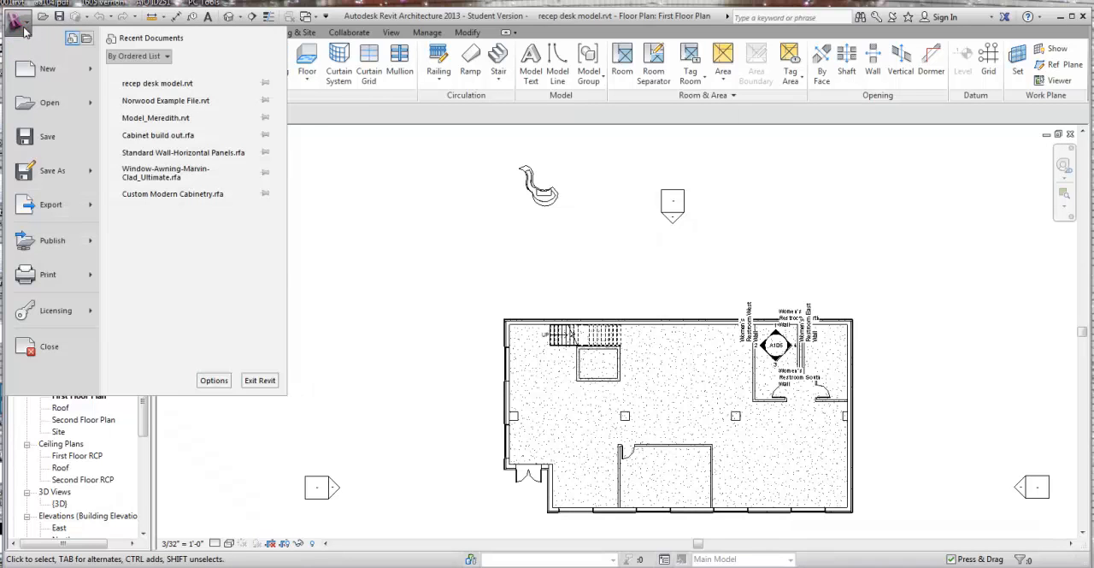
pyautogui.moveTo(55, 70)
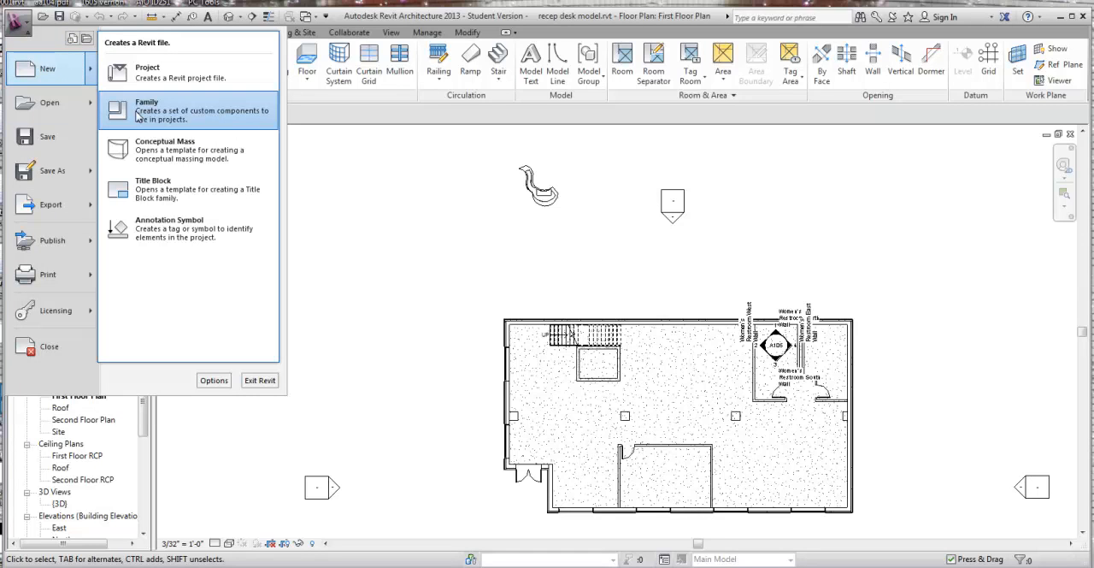
pyautogui.click(942, 236)
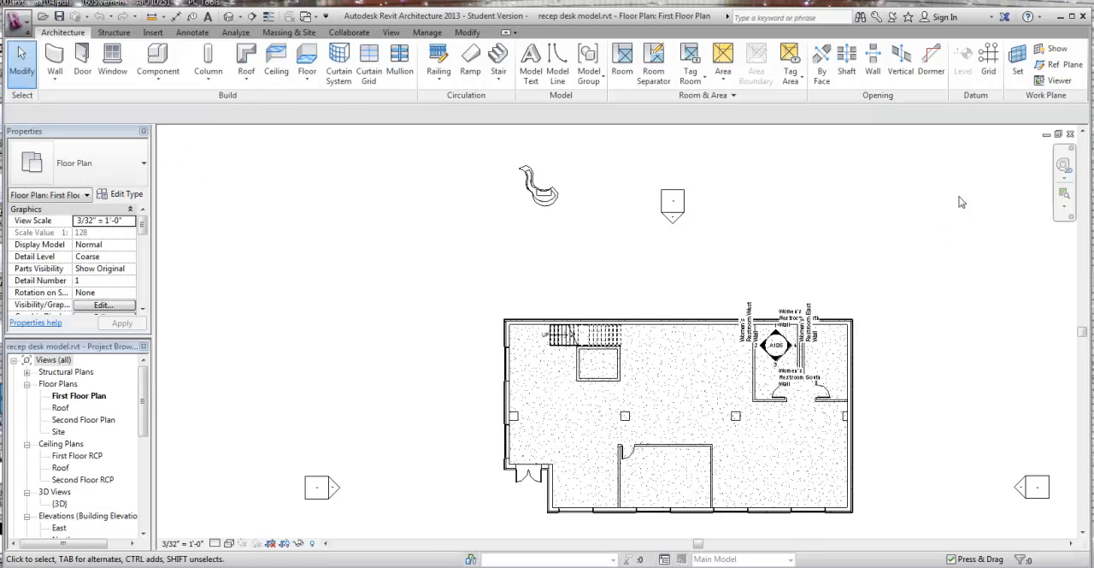
# Step: Return to the Family1 generic model family and open its Ref. Level floor plan
pyautogui.click(1048, 137)
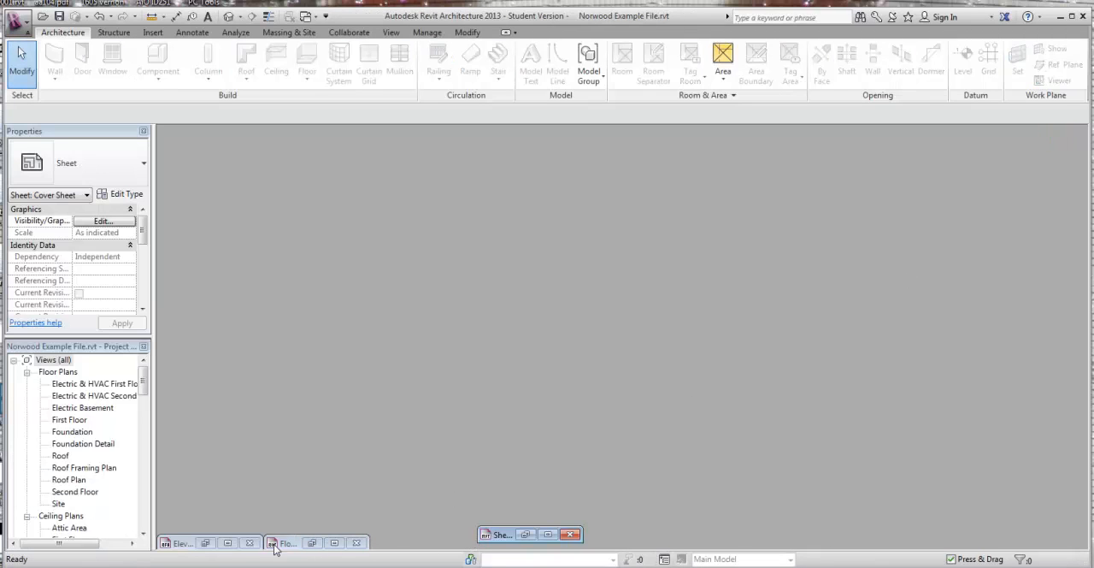
pyautogui.click(227, 543)
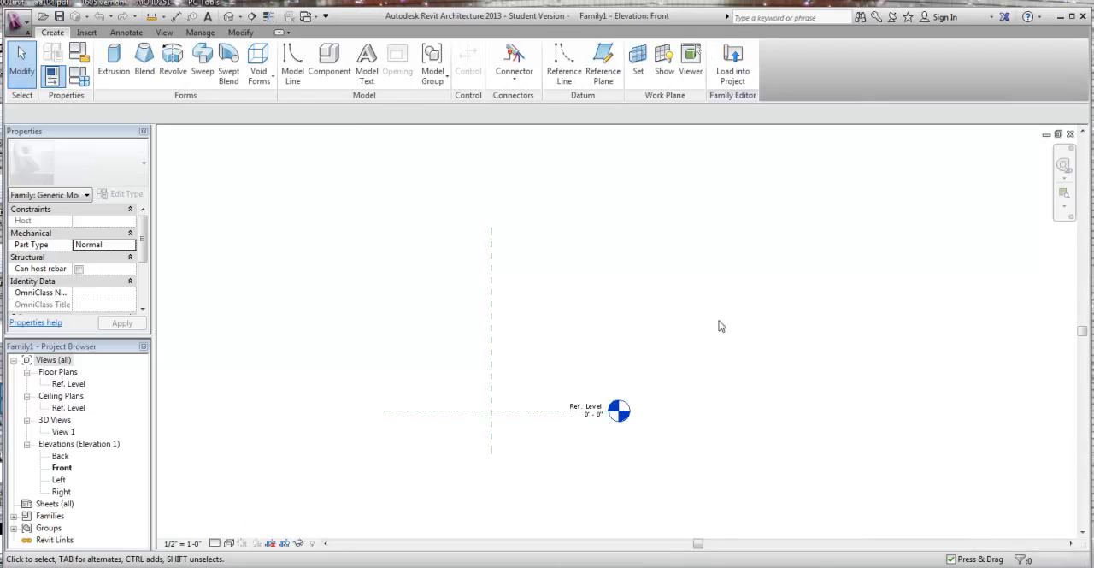
pyautogui.doubleClick(68, 383)
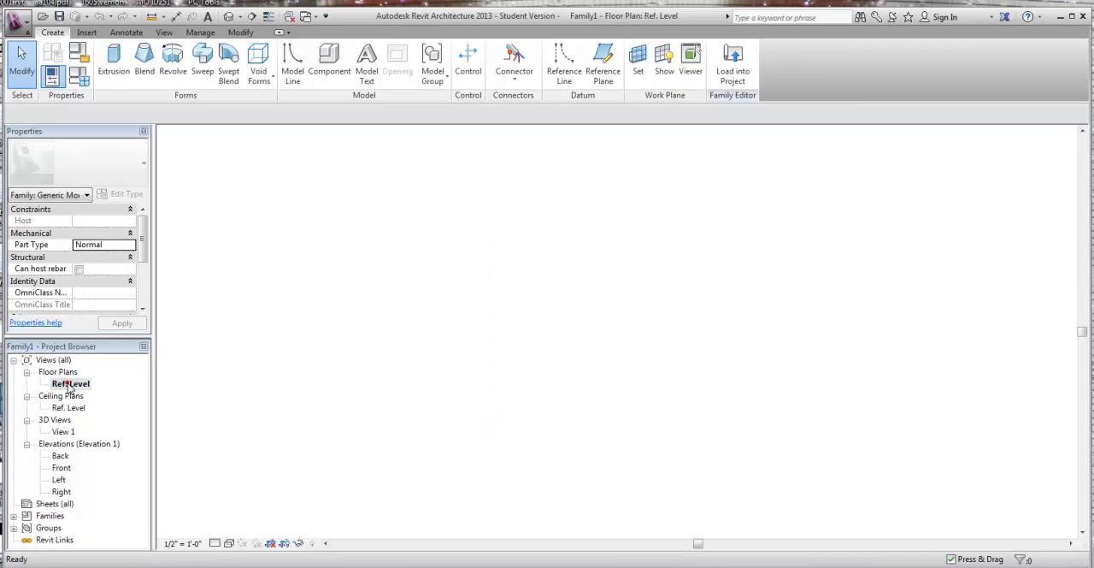
pyautogui.moveTo(308, 232); pyautogui.dragTo(296, 250, button='middle')
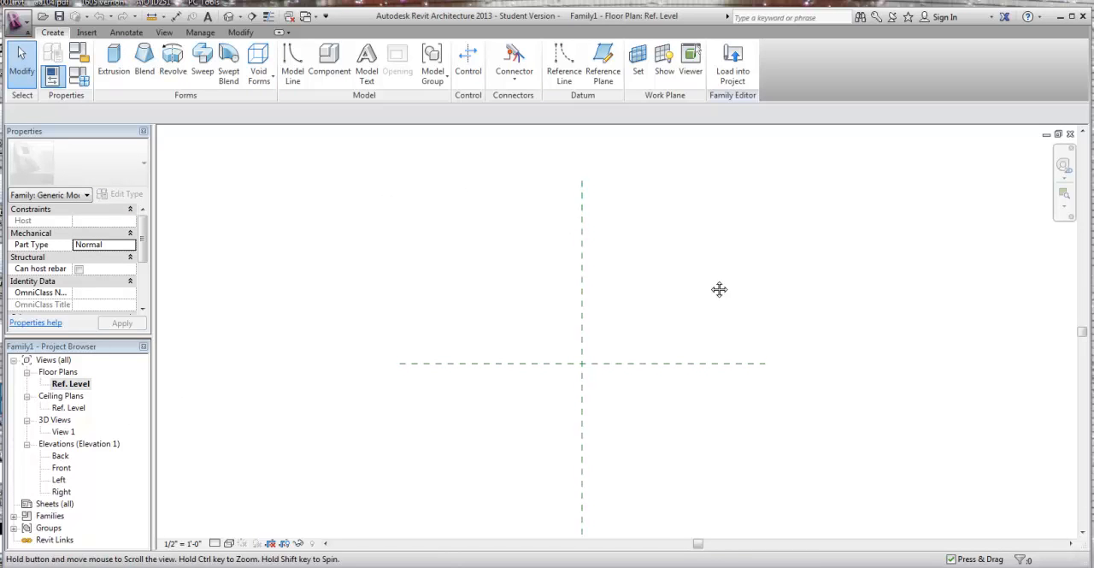
pyautogui.moveTo(718, 288); pyautogui.dragTo(705, 265, button='middle')
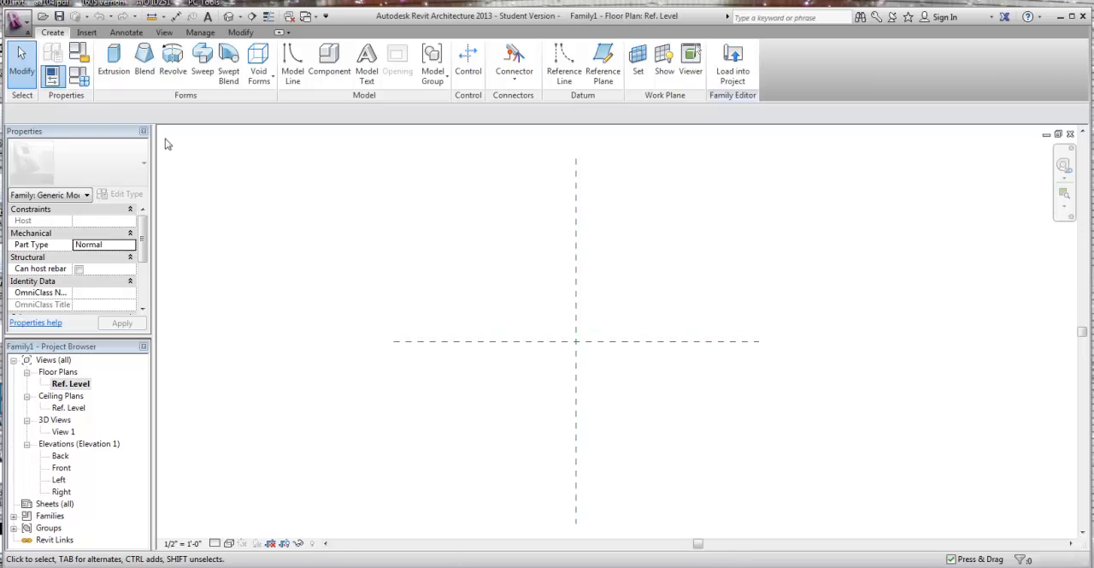
# Step: Start an extrusion and sketch a start-end-radius arc of about 2'-2" radius and 167° around the reference plane intersection
pyautogui.click(124, 80)
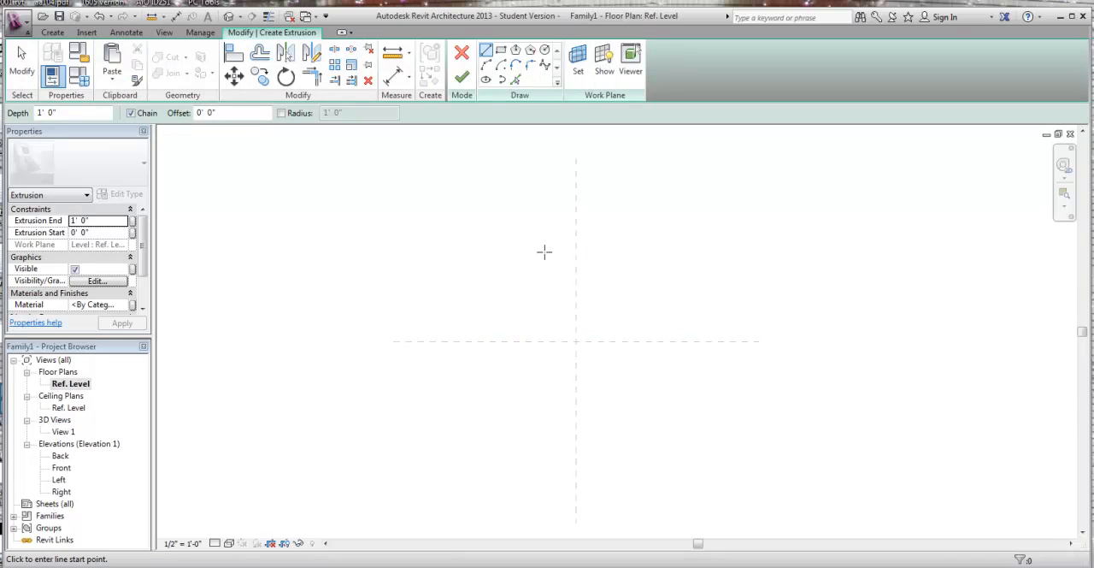
pyautogui.click(486, 67)
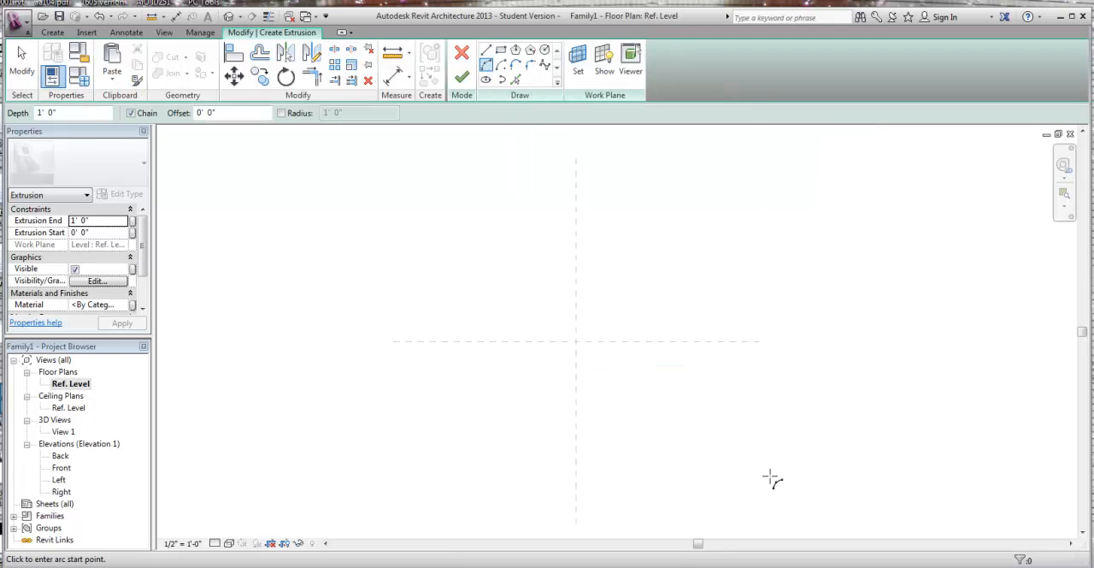
pyautogui.click(690, 343)
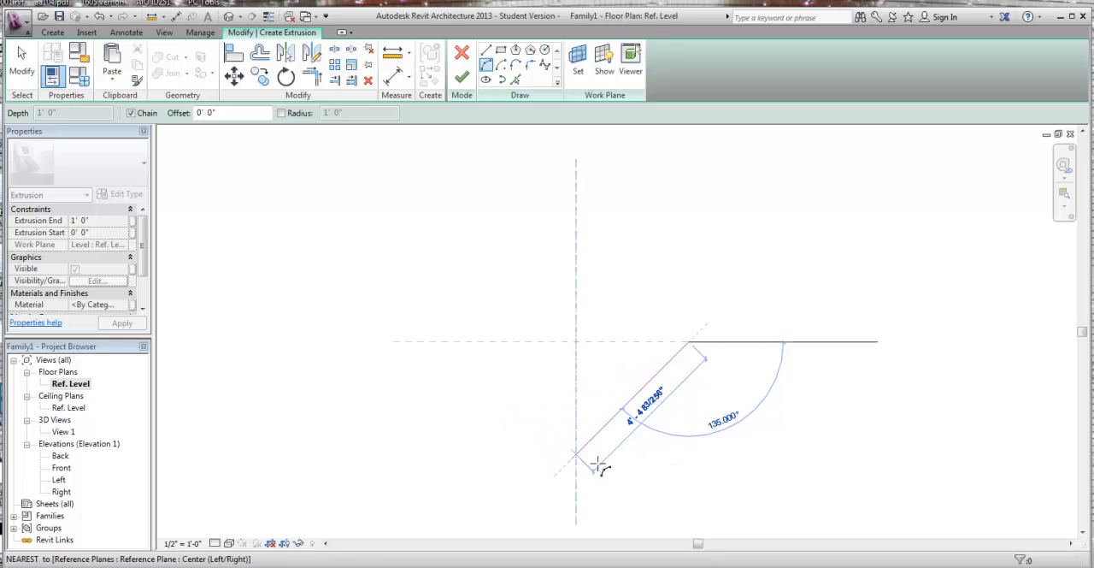
pyautogui.click(566, 443)
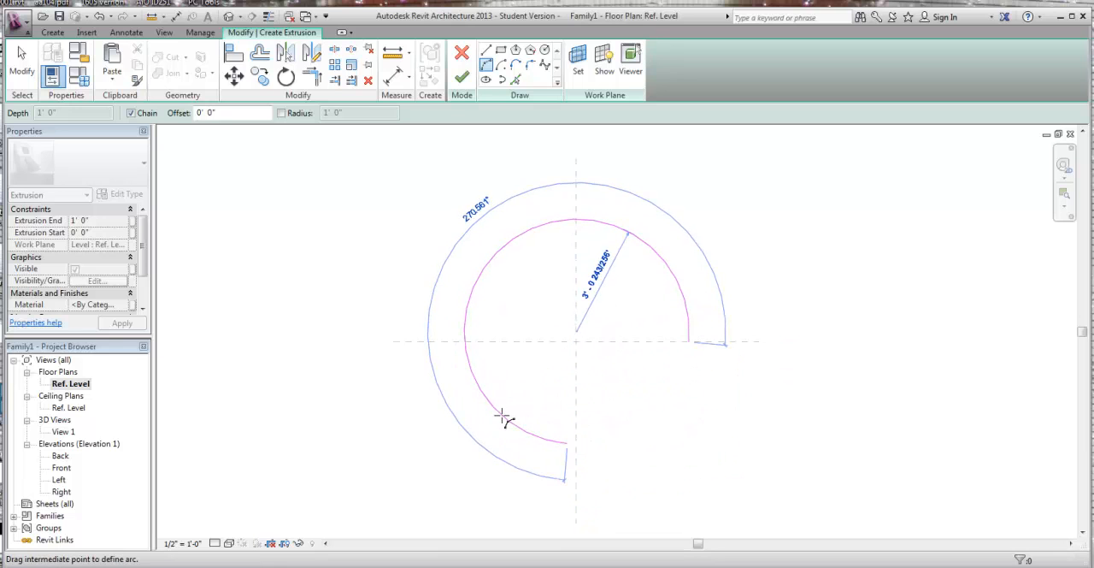
pyautogui.click(560, 372)
pyautogui.rightClick(732, 352)
pyautogui.click(763, 365)
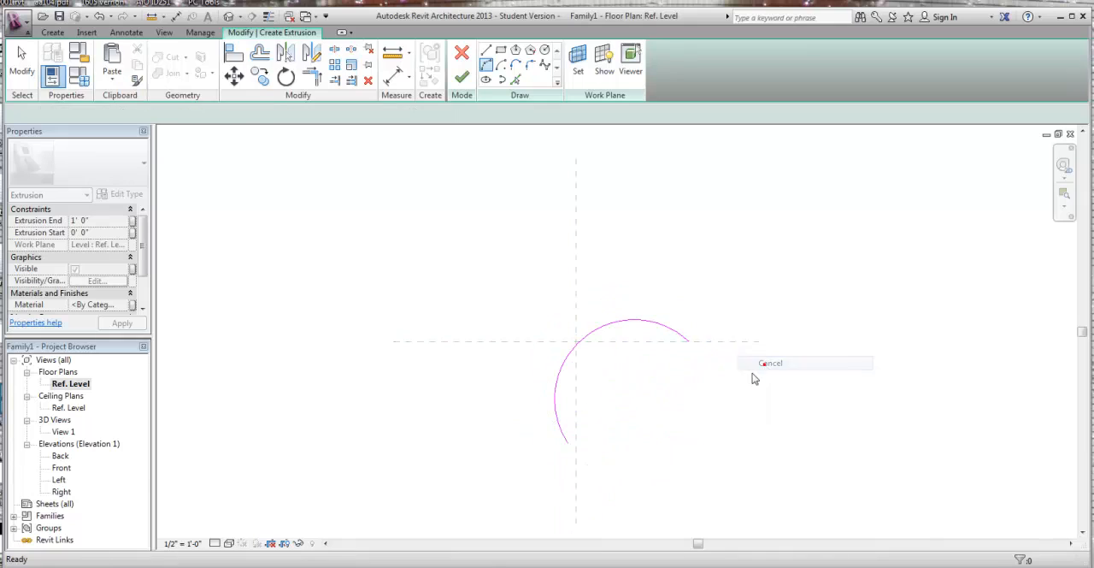
# Step: Move the sketched arc up and to the left so its center lies near the reference plane intersection
pyautogui.moveTo(727, 375); pyautogui.dragTo(712, 343, button='middle')
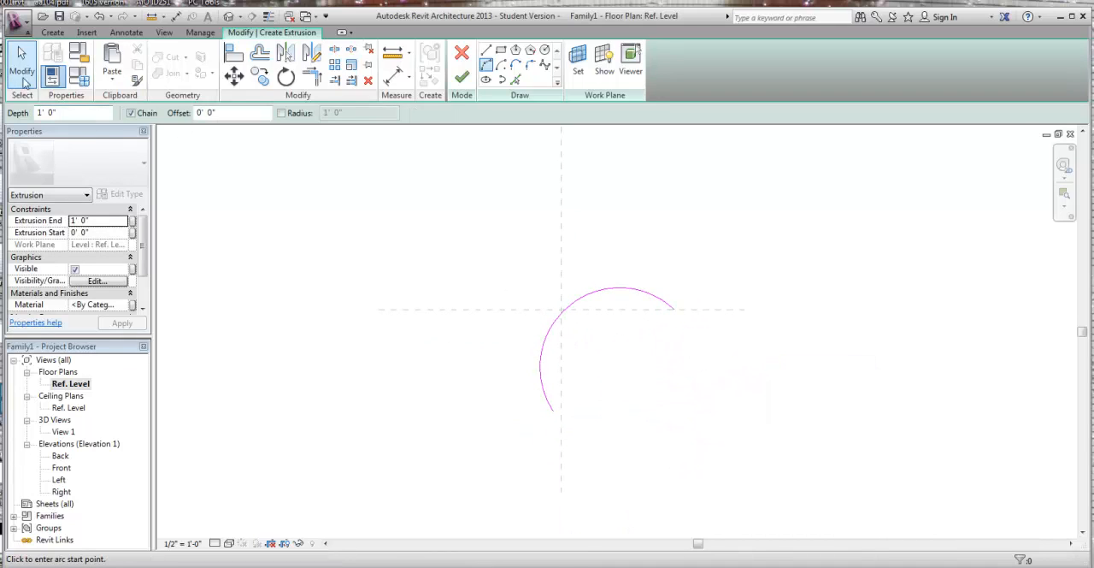
pyautogui.click(24, 80)
pyautogui.click(568, 308)
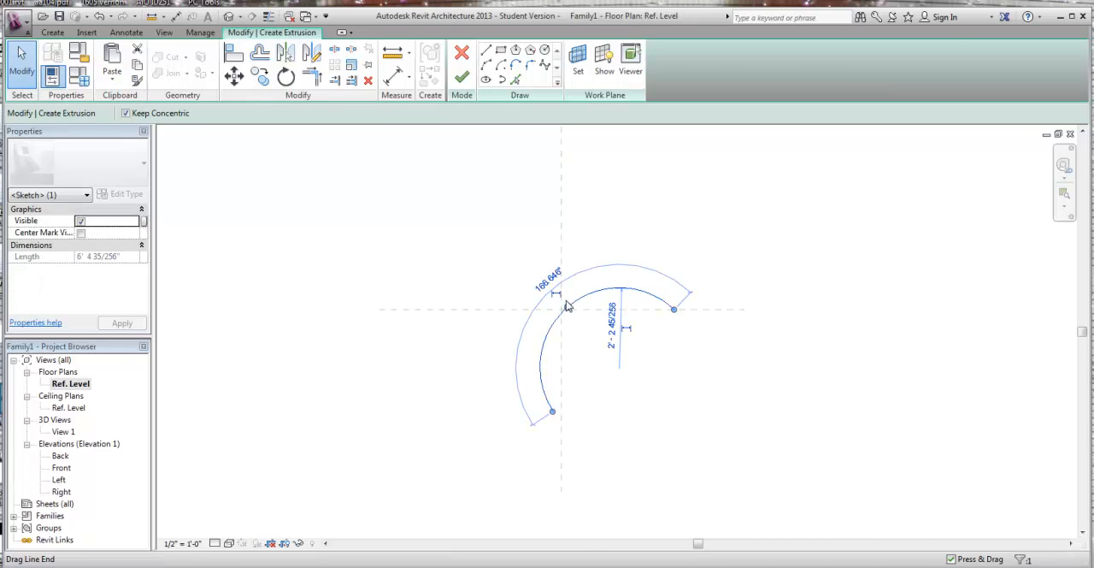
pyautogui.moveTo(584, 297); pyautogui.dragTo(519, 249)
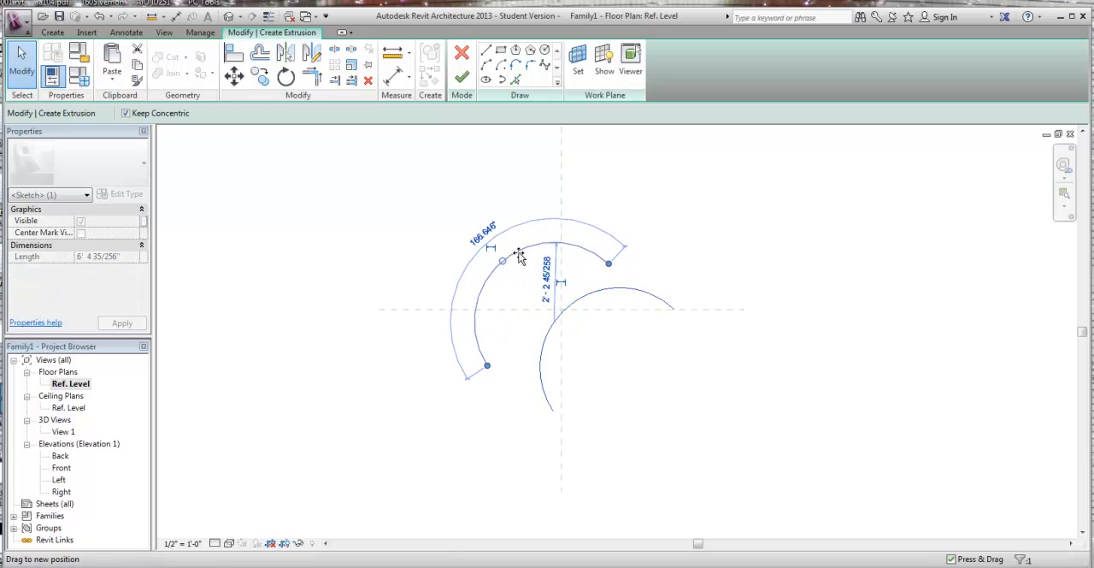
pyautogui.click(685, 272)
# Step: Measure the straight distance between the arc's two endpoints
pyautogui.click(392, 53)
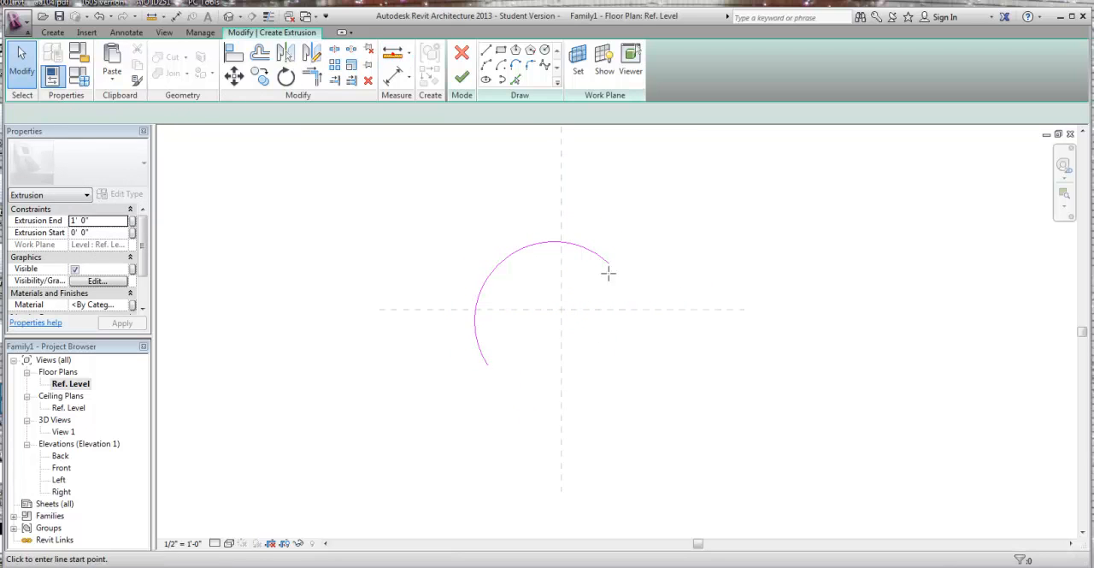
pyautogui.click(605, 267)
pyautogui.click(485, 365)
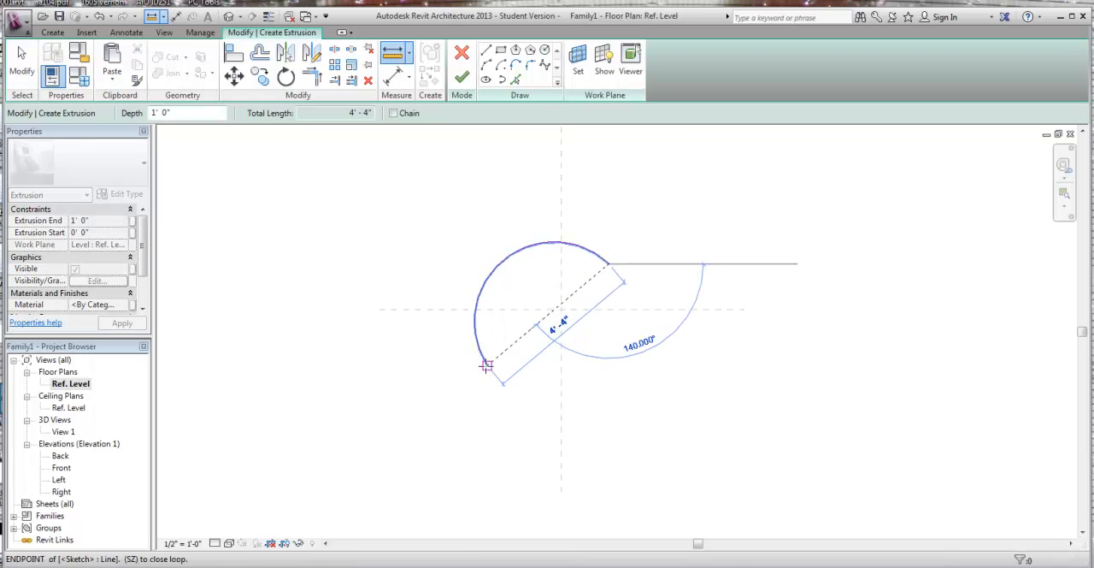
pyautogui.click(488, 367)
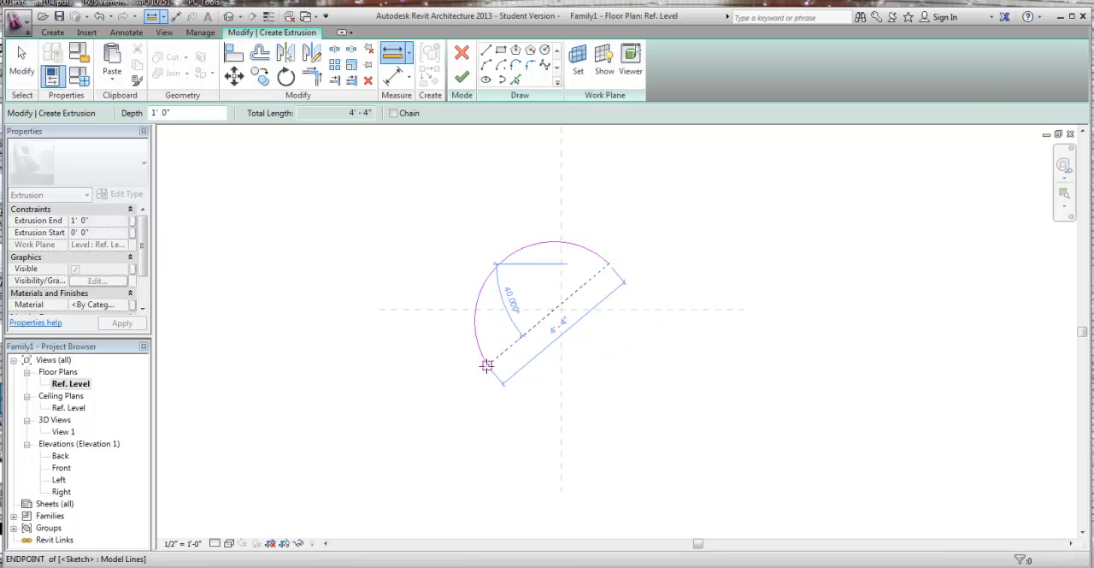
pyautogui.press('Escape')
pyautogui.press('Escape')
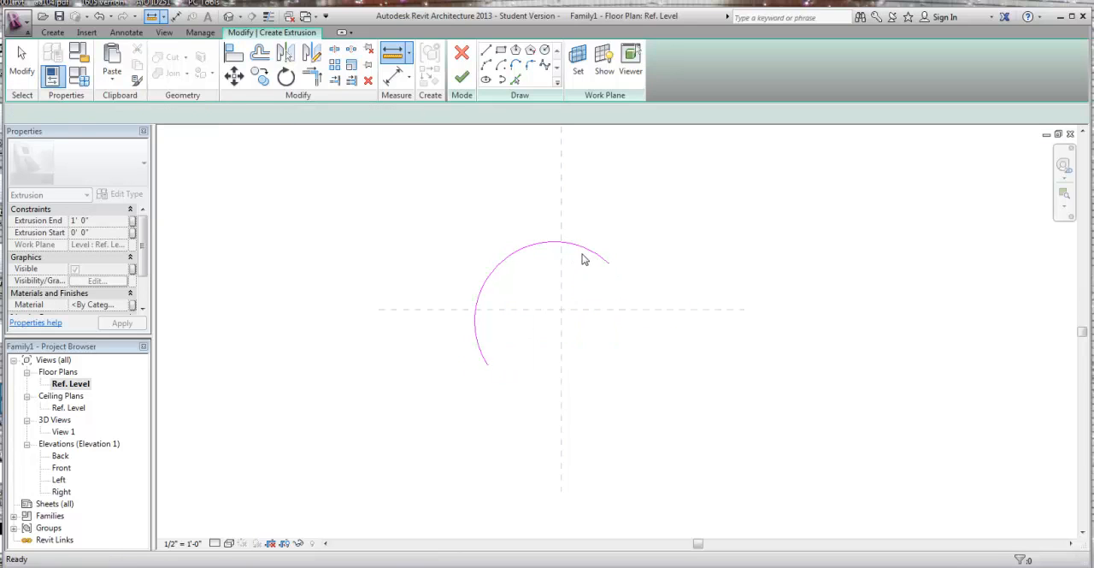
# Step: Set the radius of the sketched arc to 3'-0"
pyautogui.click(594, 253)
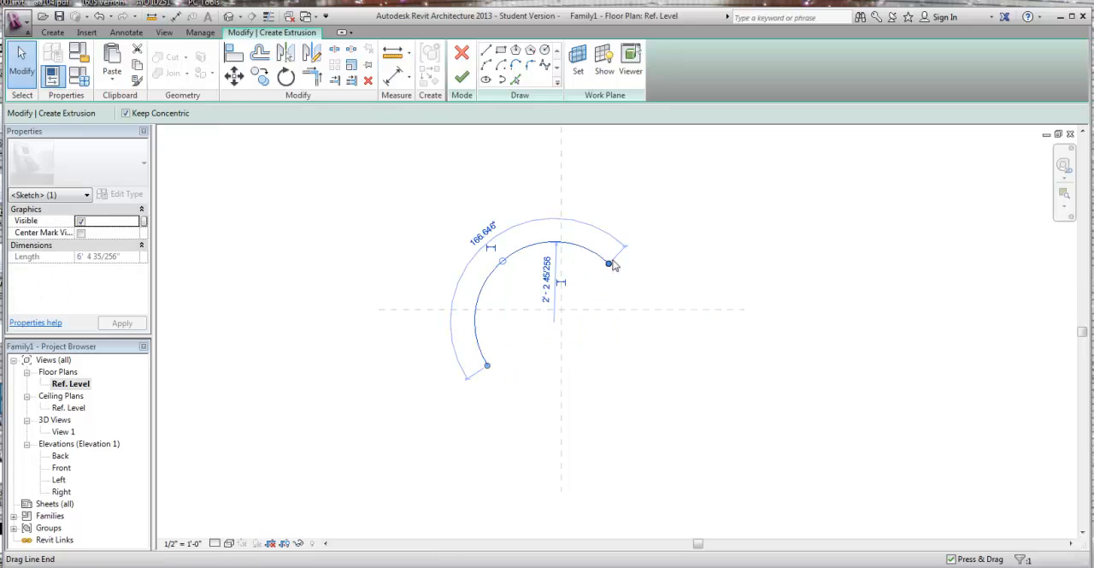
pyautogui.click(548, 279)
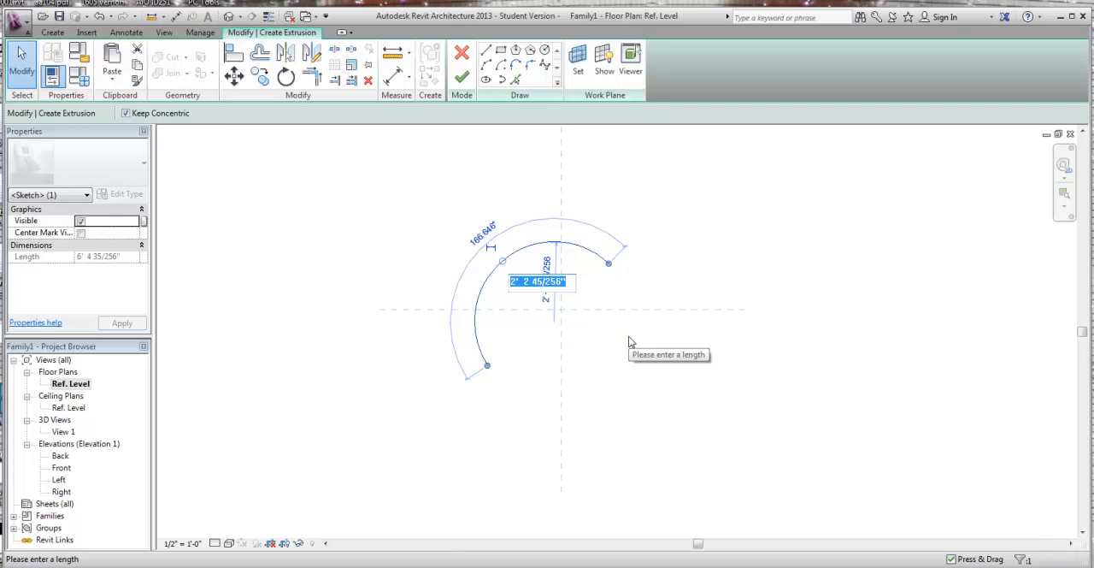
pyautogui.write('3')
pyautogui.press('Return')
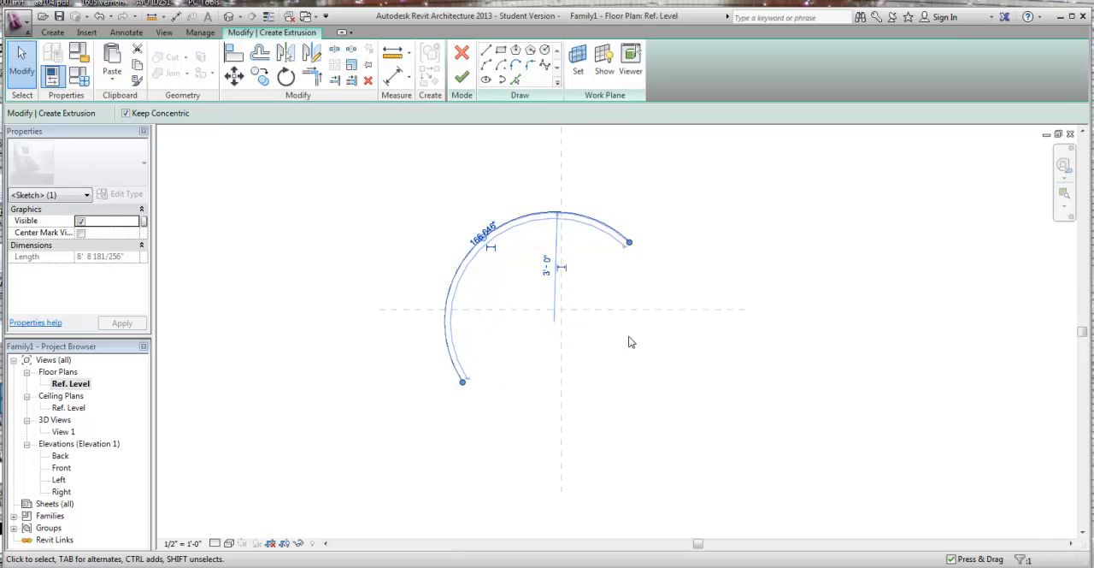
pyautogui.press('Escape')
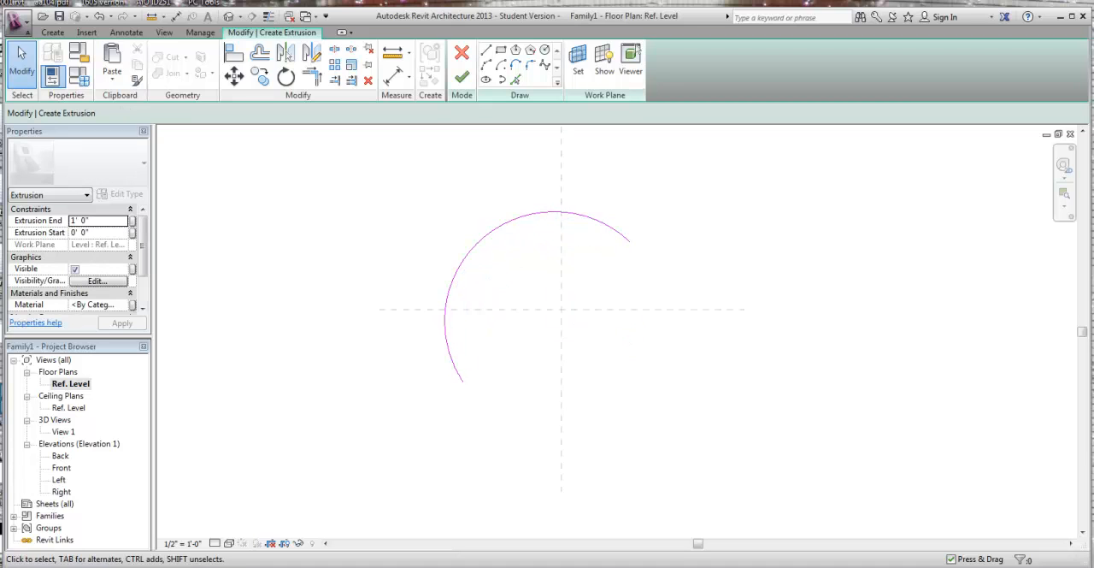
# Step: Measure the straight distance between the two endpoints of the resized arc
pyautogui.click(392, 53)
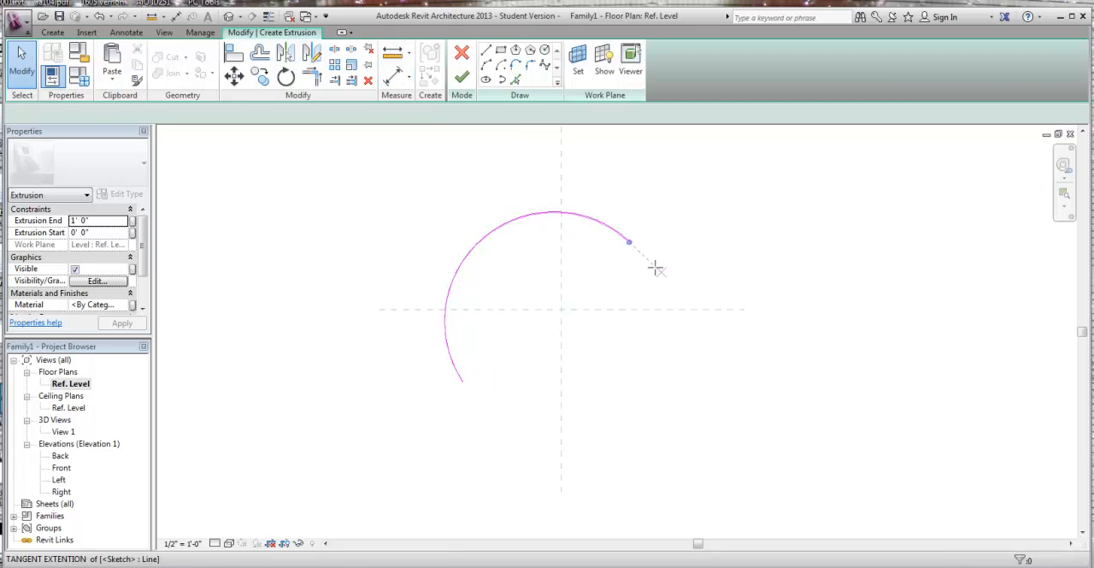
pyautogui.click(629, 241)
pyautogui.click(463, 381)
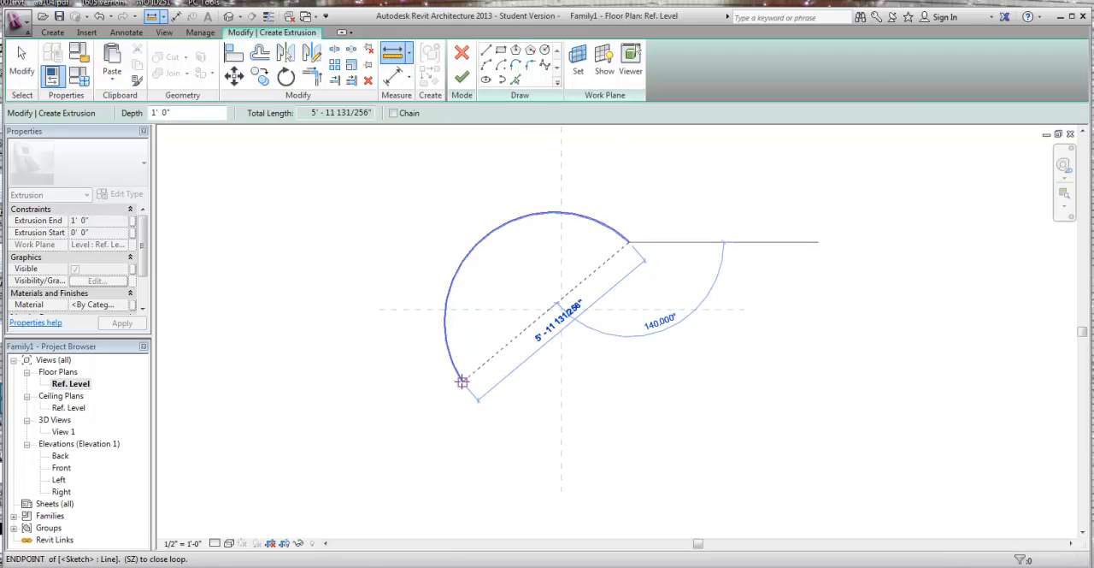
pyautogui.press('Escape')
pyautogui.press('Escape')
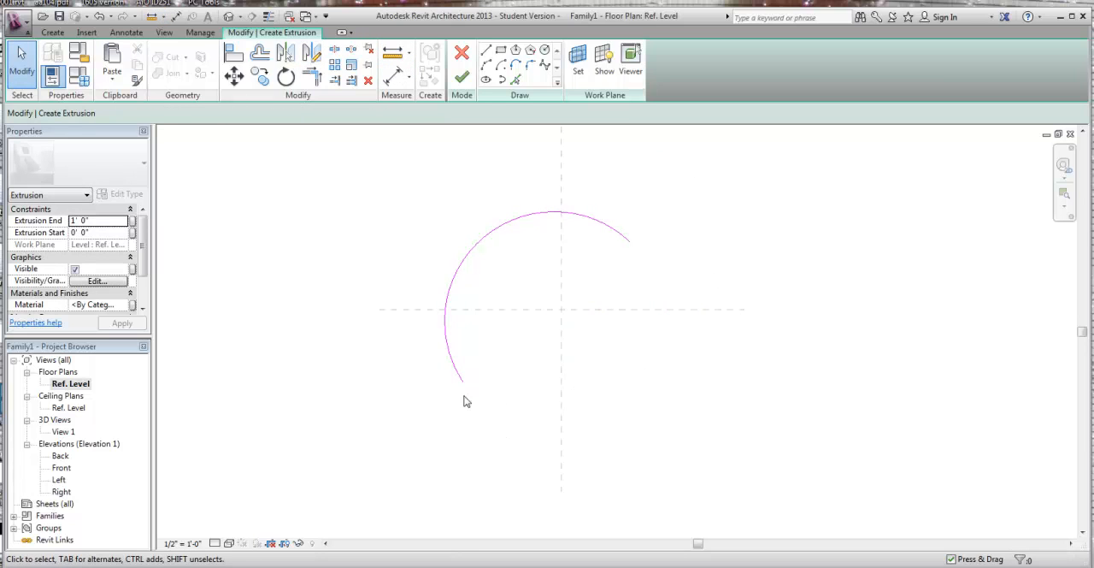
# Step: Shorten the arc's upper-right end to just past the vertical reference plane, leaving a sweep of about 133°
pyautogui.click(631, 247)
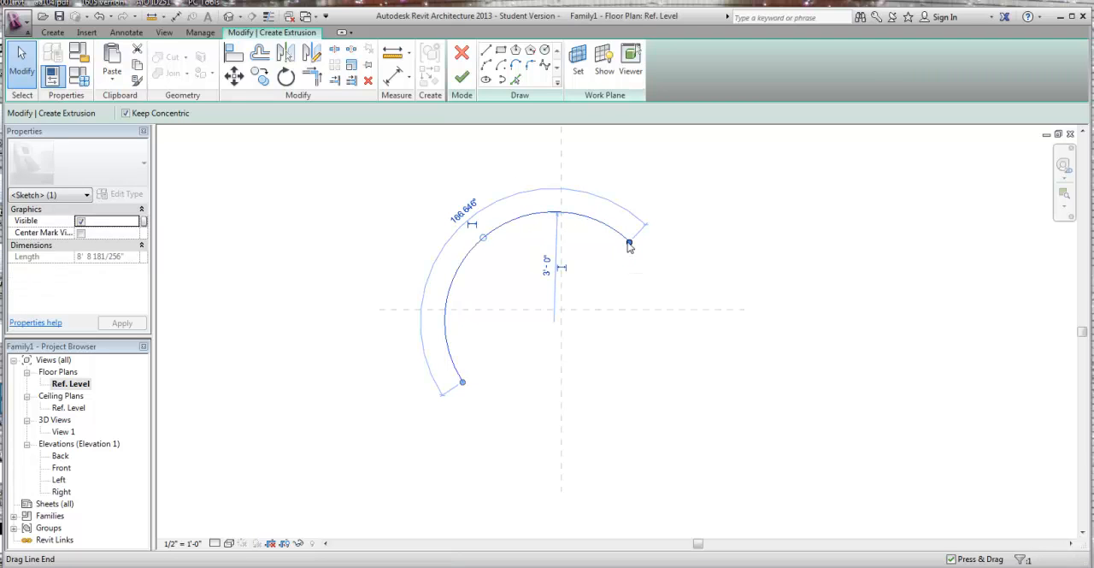
pyautogui.moveTo(629, 245); pyautogui.dragTo(571, 212)
pyautogui.click(635, 234)
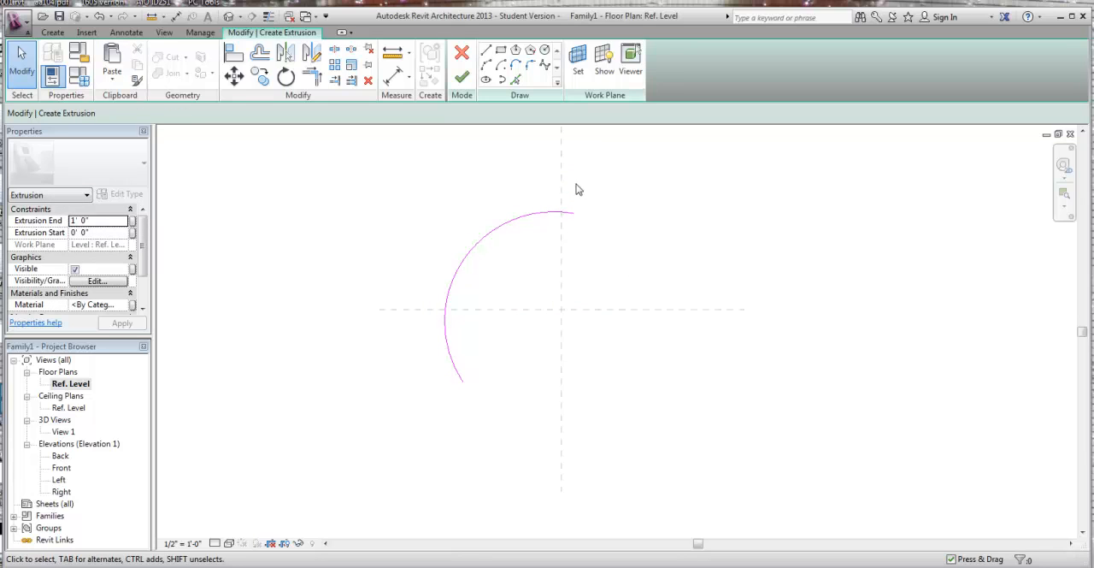
# Step: Sketch a reverse-curving start-end-radius arc of about 3'-5" radius, tangent to the first arc's upper end and rising to the right
pyautogui.click(486, 68)
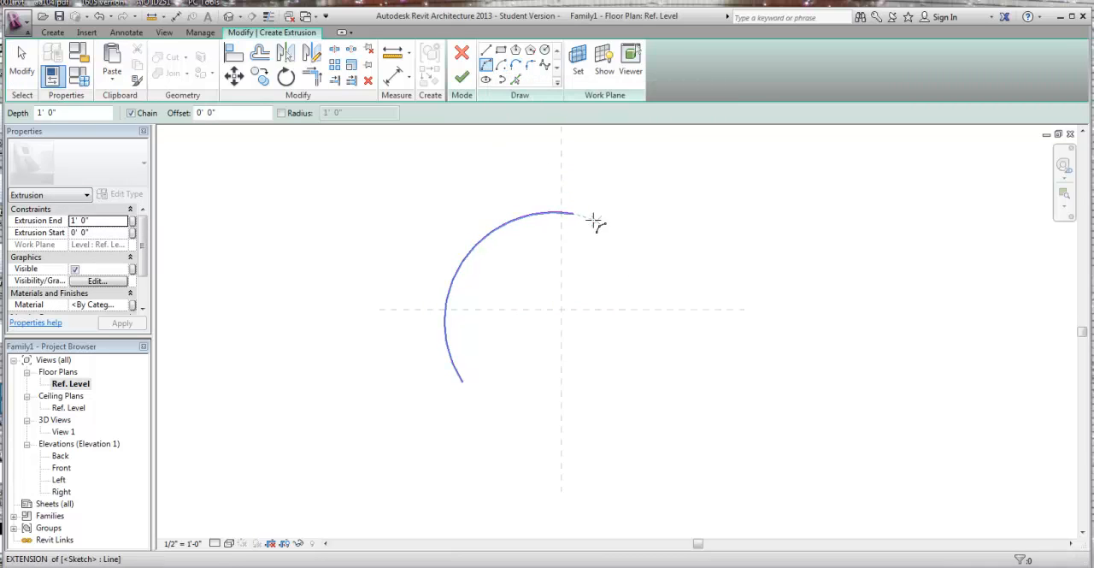
pyautogui.click(572, 213)
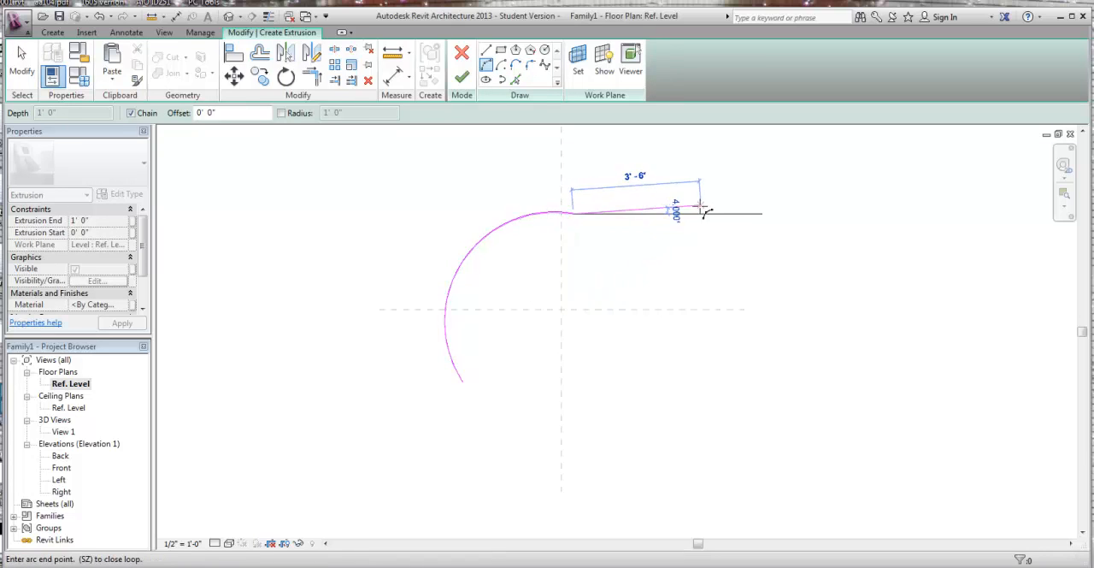
pyautogui.click(691, 171)
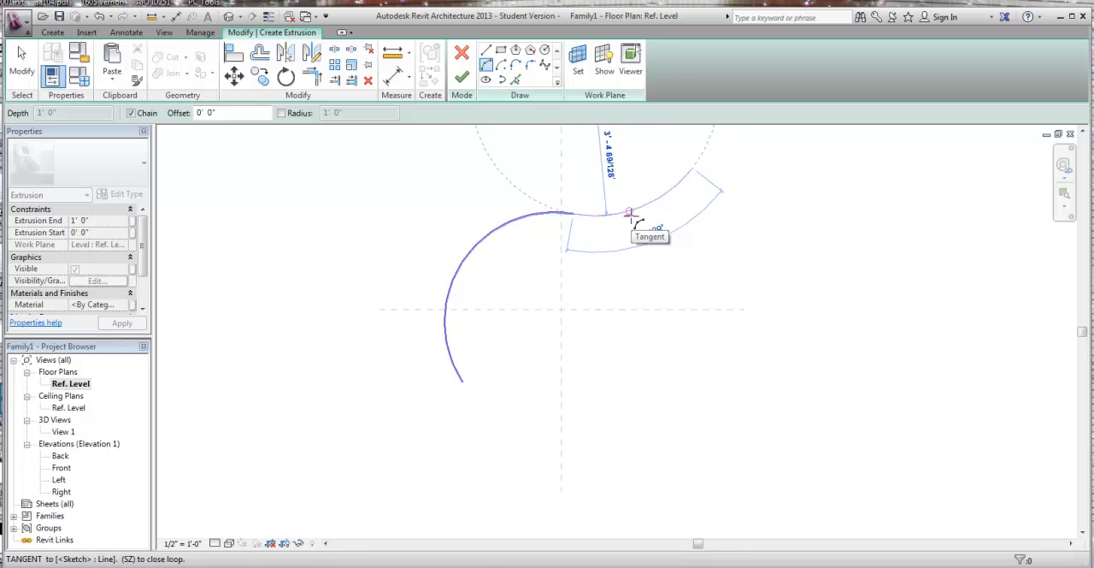
pyautogui.click(631, 217)
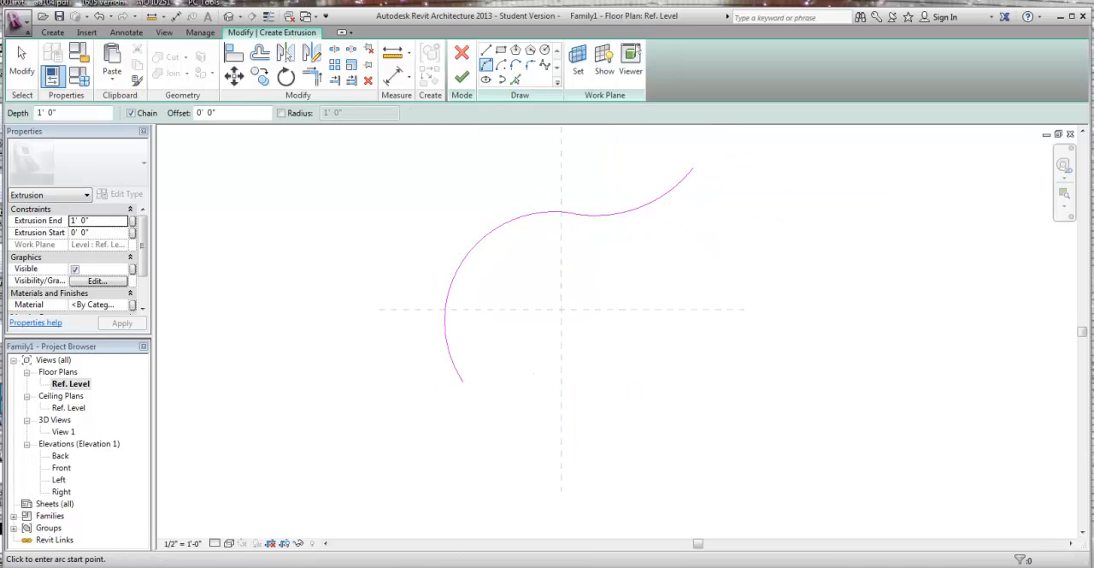
# Step: Compare the curve with the hand-drawn desk PDF and extend the large arc's lower end further toward the vertical reference plane
pyautogui.hotkey('alt', 'Tab')
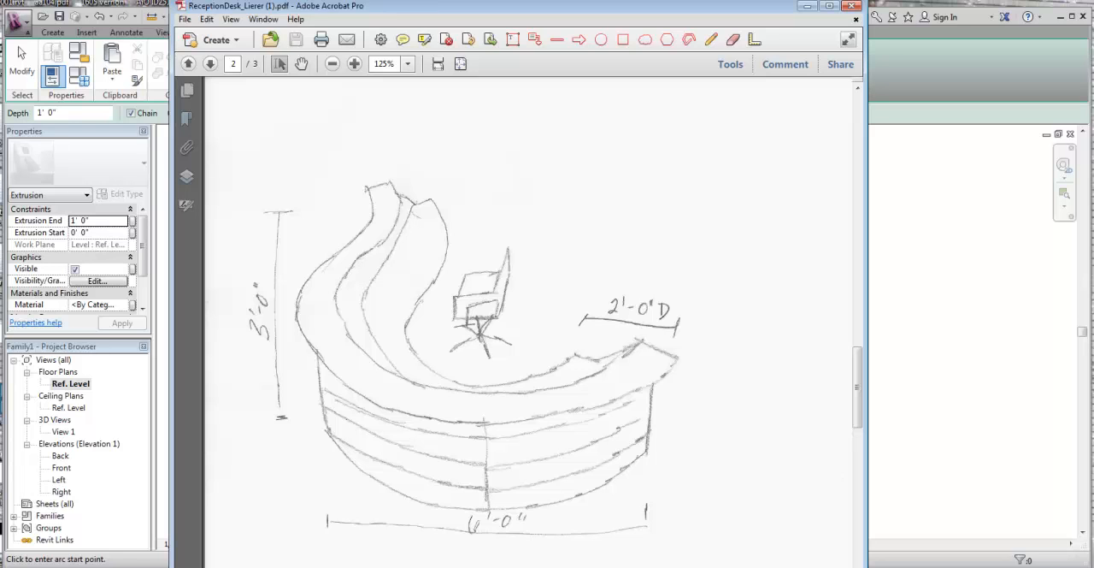
pyautogui.hotkey('alt', 'Tab')
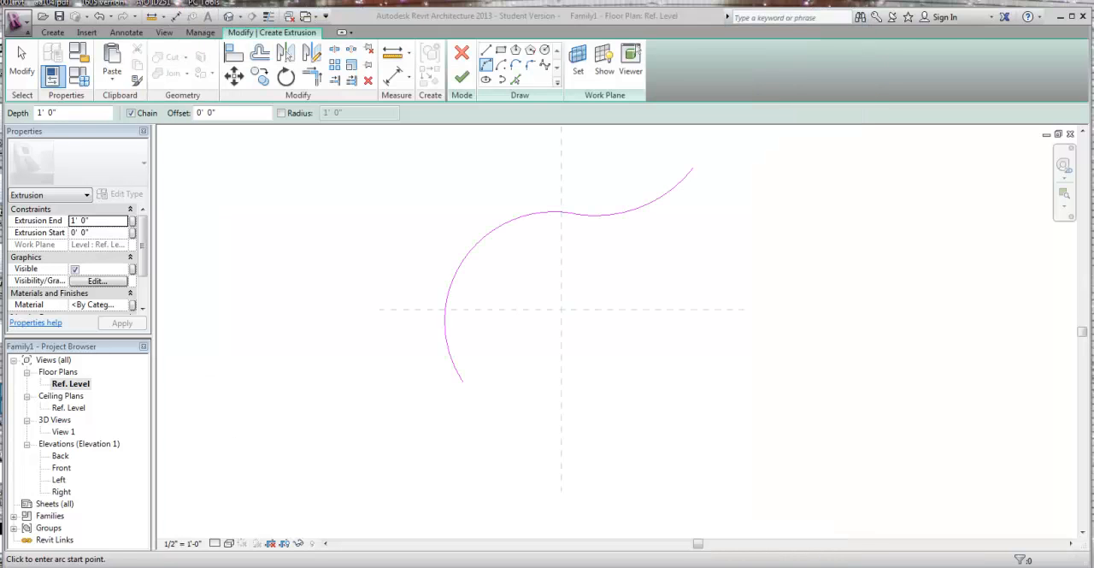
pyautogui.hotkey('alt', 'Tab')
pyautogui.hotkey('alt', 'Tab')
pyautogui.press('Escape')
pyautogui.press('Escape')
pyautogui.click(460, 377)
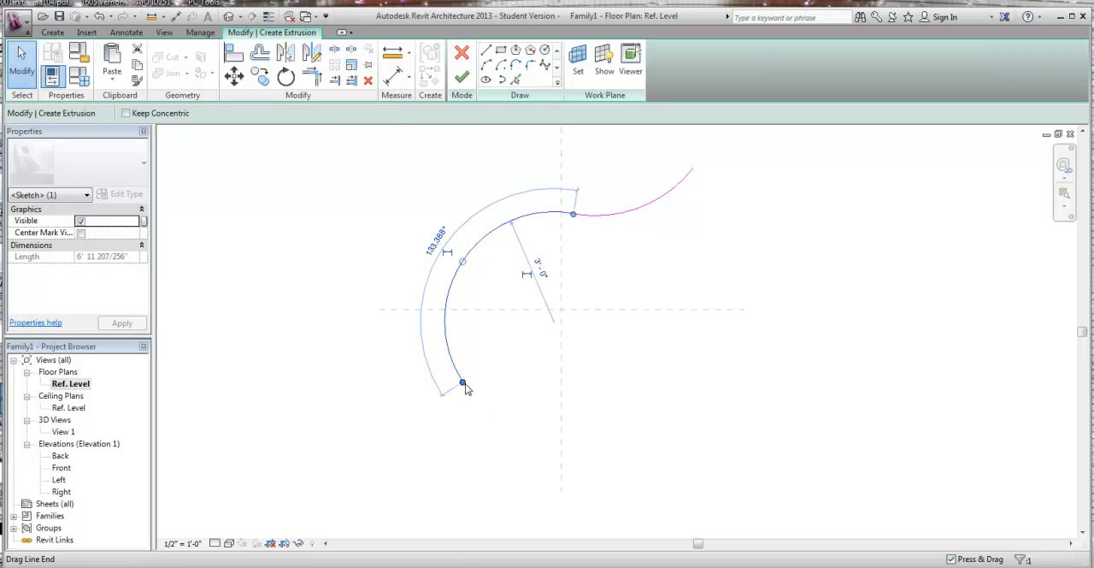
pyautogui.moveTo(464, 381)
pyautogui.mouseDown()
pyautogui.moveTo(512, 411)
pyautogui.moveTo(503, 415)
pyautogui.mouseUp()
pyautogui.click(644, 427)
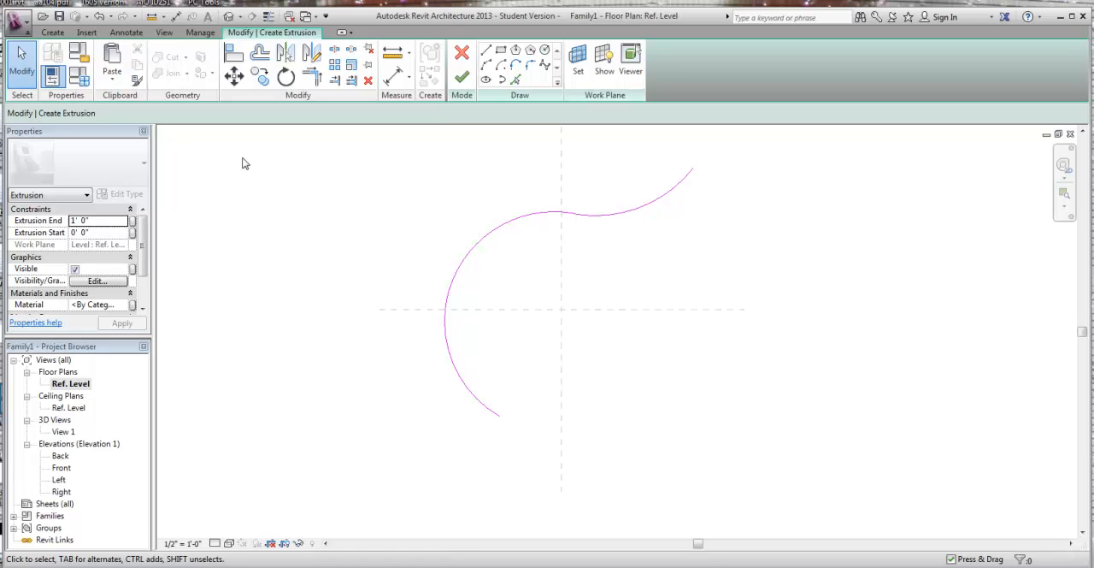
# Step: Start a numerical Offset with copying, check the desk depth in the hand-drawn PDF, and set the offset to 2'-0"
pyautogui.click(260, 53)
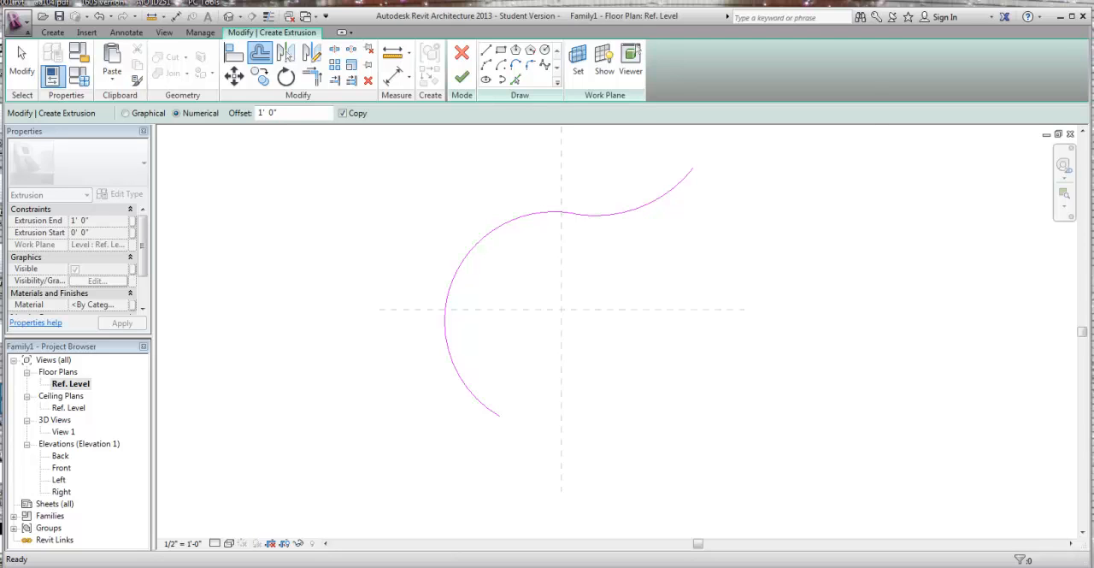
pyautogui.hotkey('alt', 'Tab')
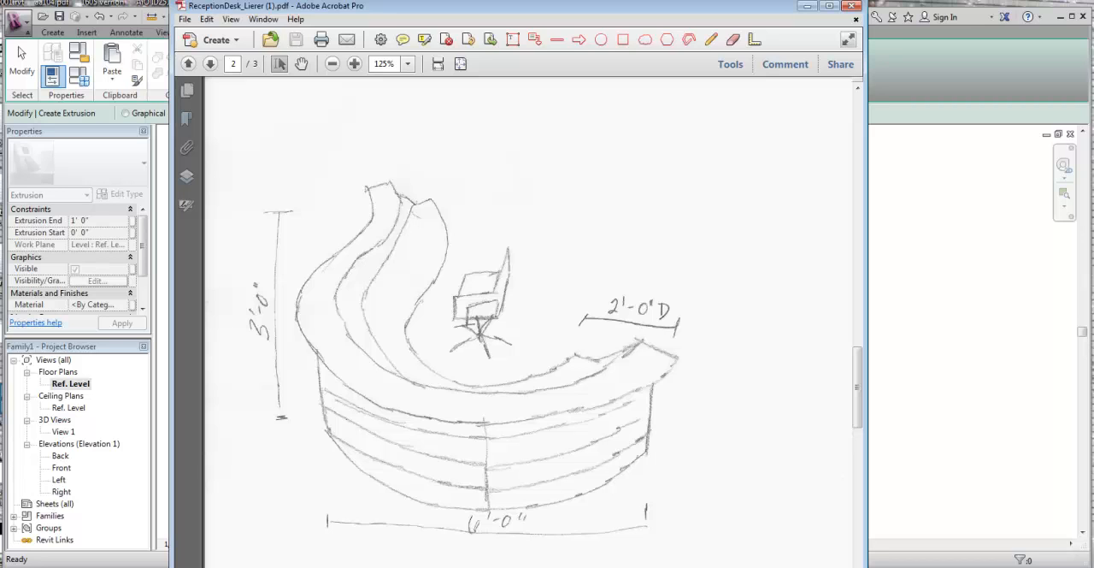
pyautogui.hotkey('alt', 'Tab')
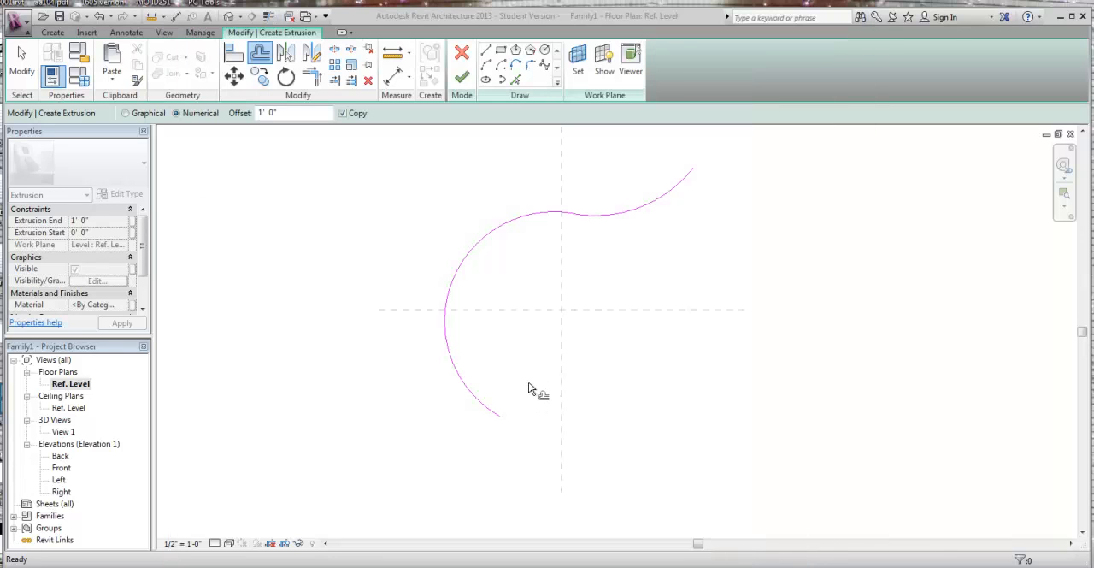
pyautogui.click(259, 113)
pyautogui.write('2')
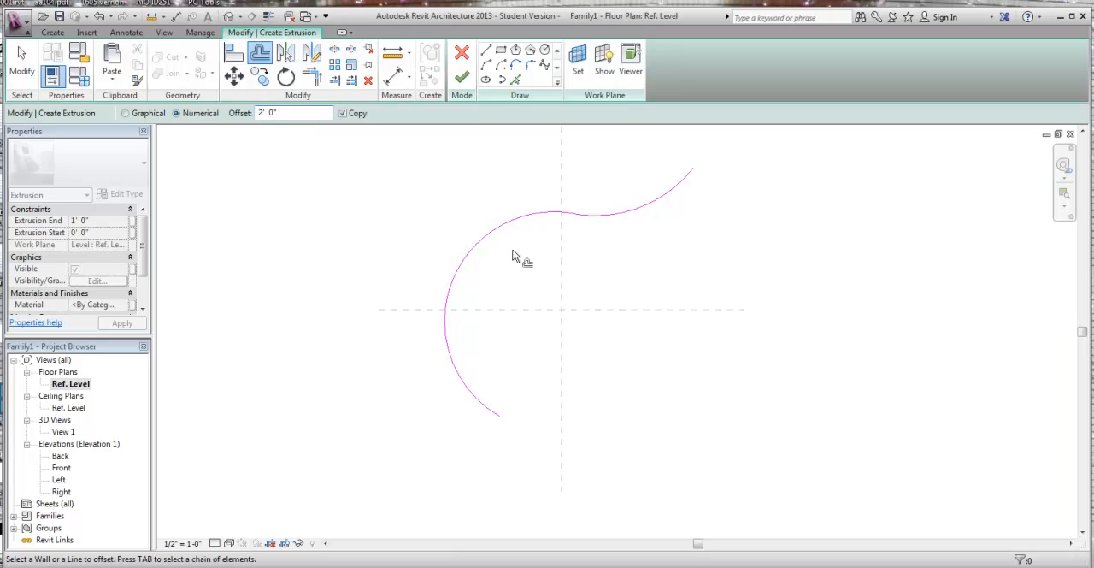
# Step: Offset copies of both arcs 2'-0" toward the inside of the curve and select the offset pair
pyautogui.click(502, 236)
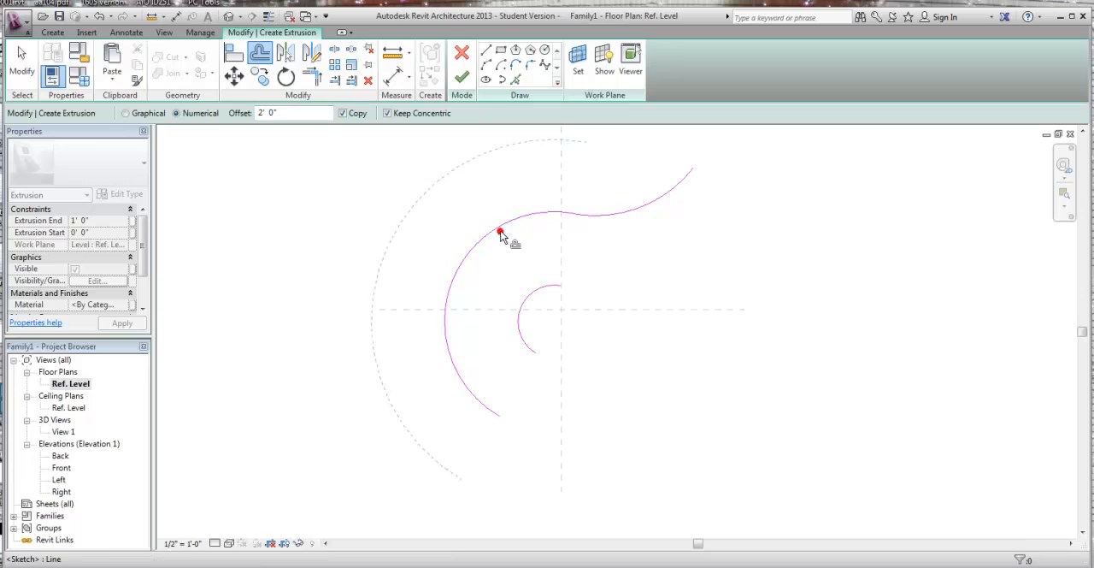
pyautogui.click(643, 228)
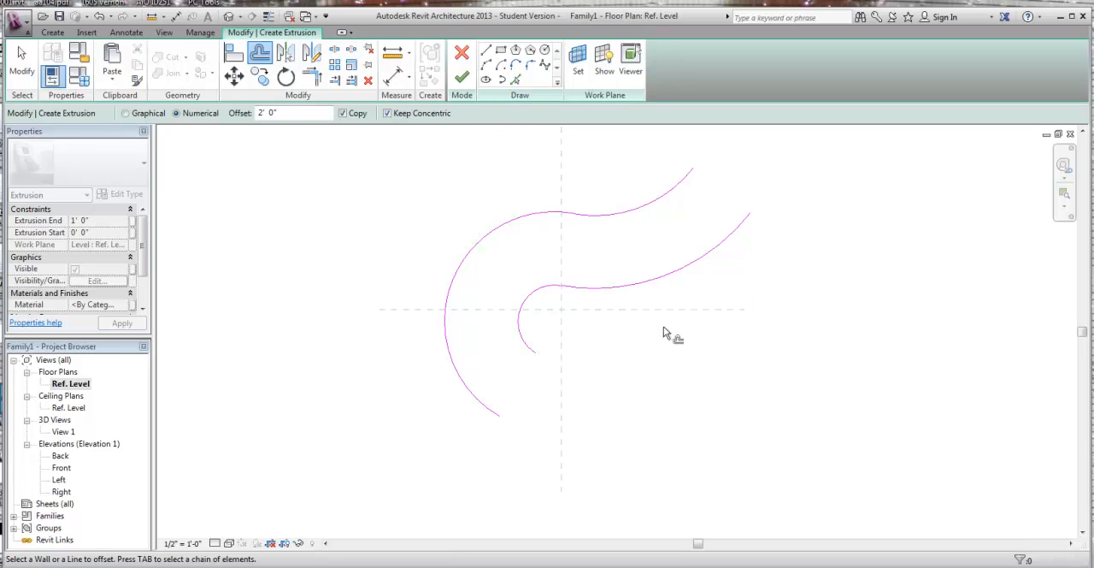
pyautogui.press('Escape')
pyautogui.scroll(-2, 659, 325)
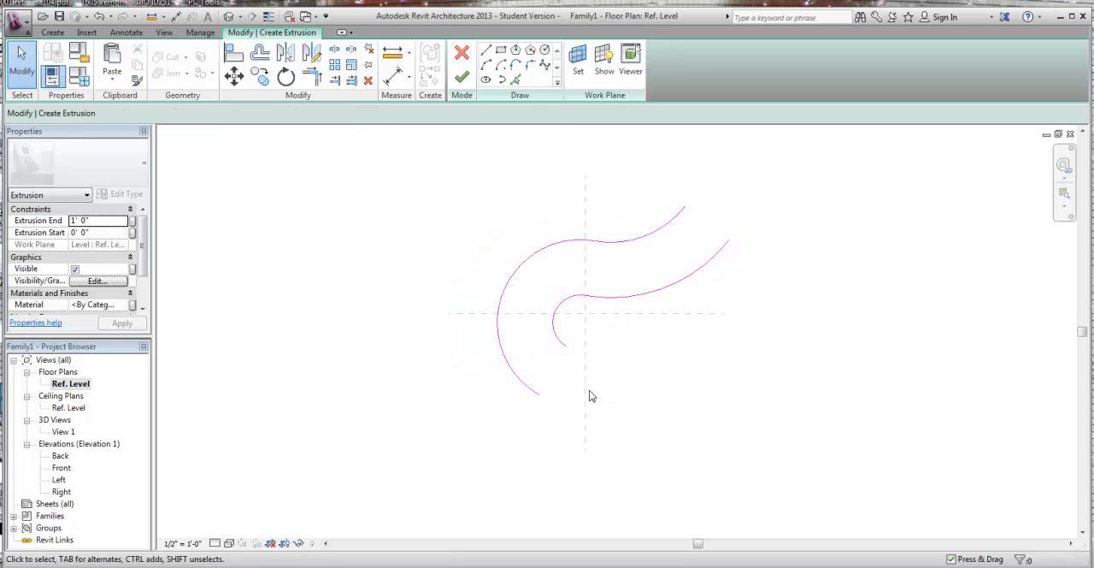
pyautogui.moveTo(636, 336); pyautogui.dragTo(559, 285)
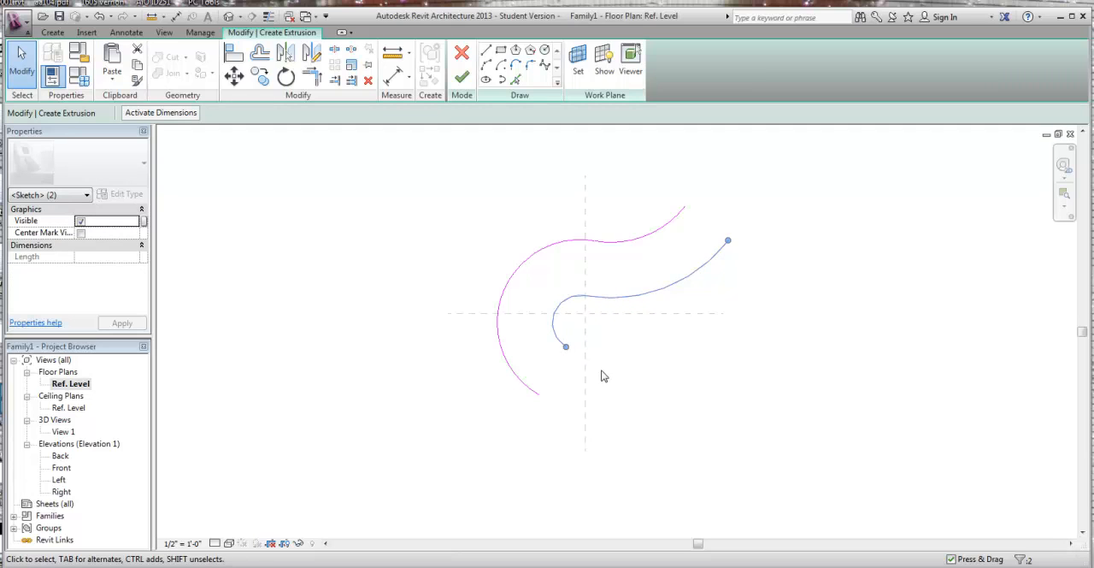
pyautogui.click(636, 336)
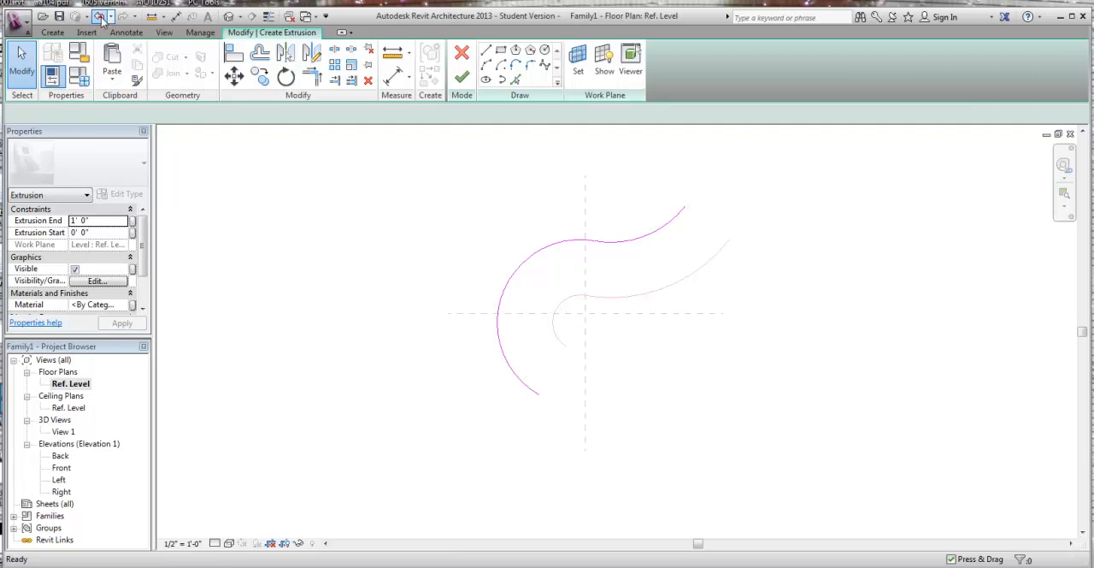
# Step: Undo the inward offset copies of both arcs
pyautogui.click(99, 17)
pyautogui.click(99, 17)
pyautogui.click(99, 17)
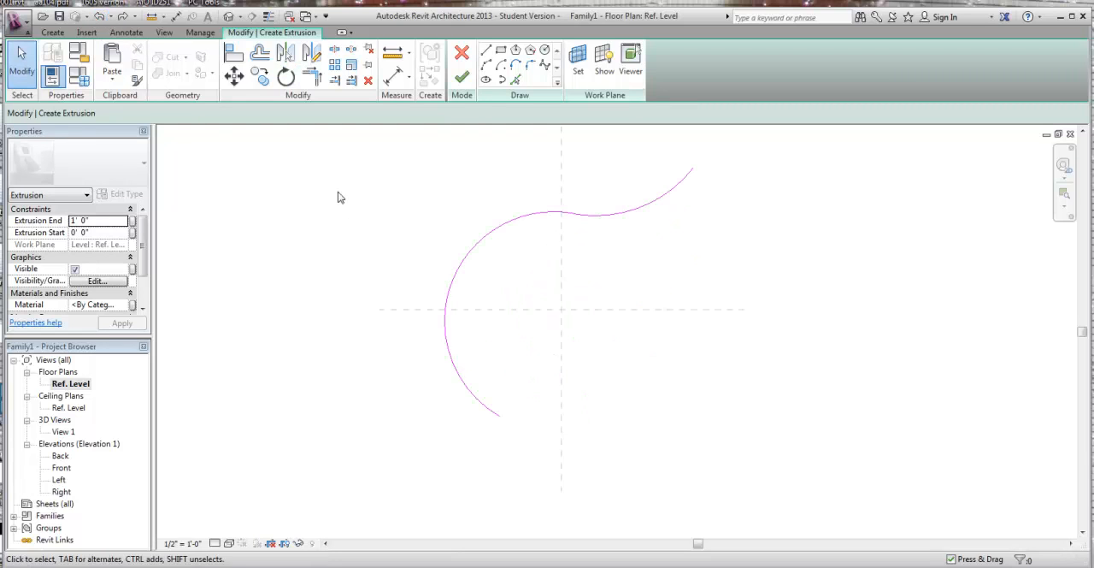
# Step: Offset copies of both arcs 2'-0" toward the outside of the curve
pyautogui.moveTo(351, 196); pyautogui.dragTo(393, 253, button='middle')
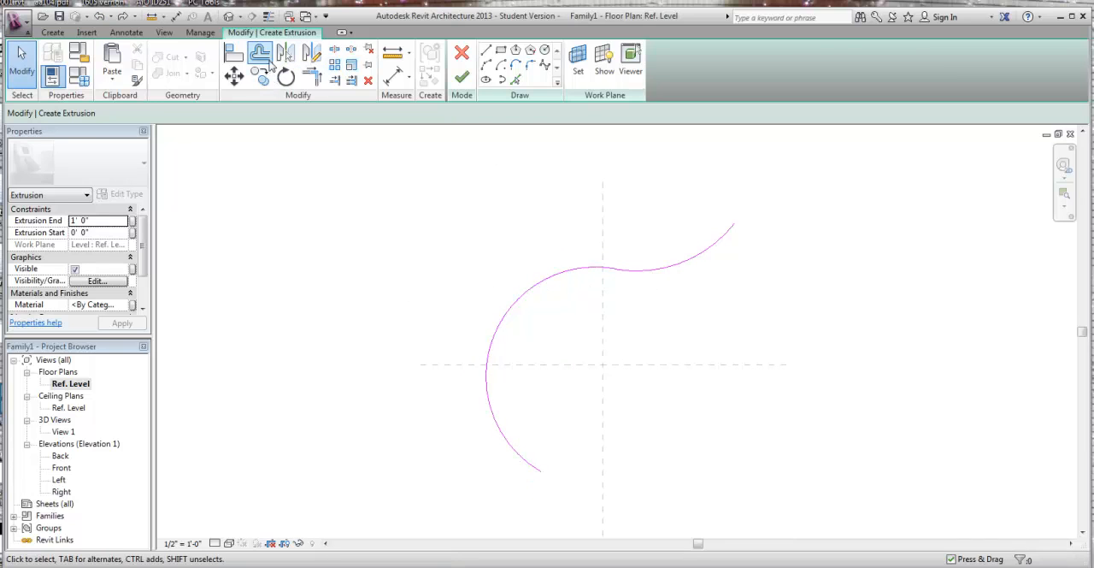
pyautogui.click(261, 58)
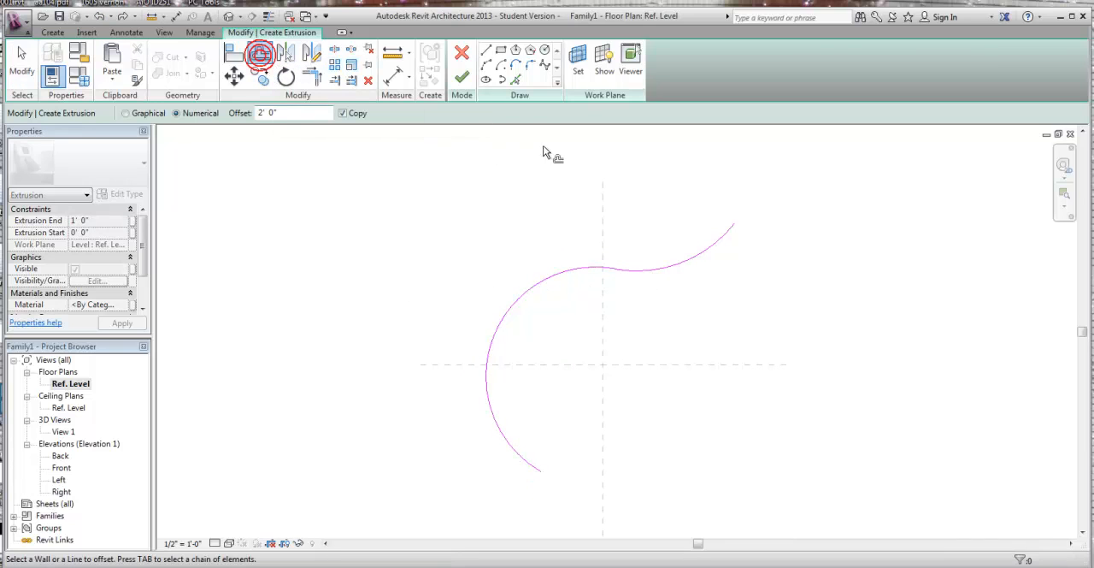
pyautogui.click(689, 265)
pyautogui.click(500, 286)
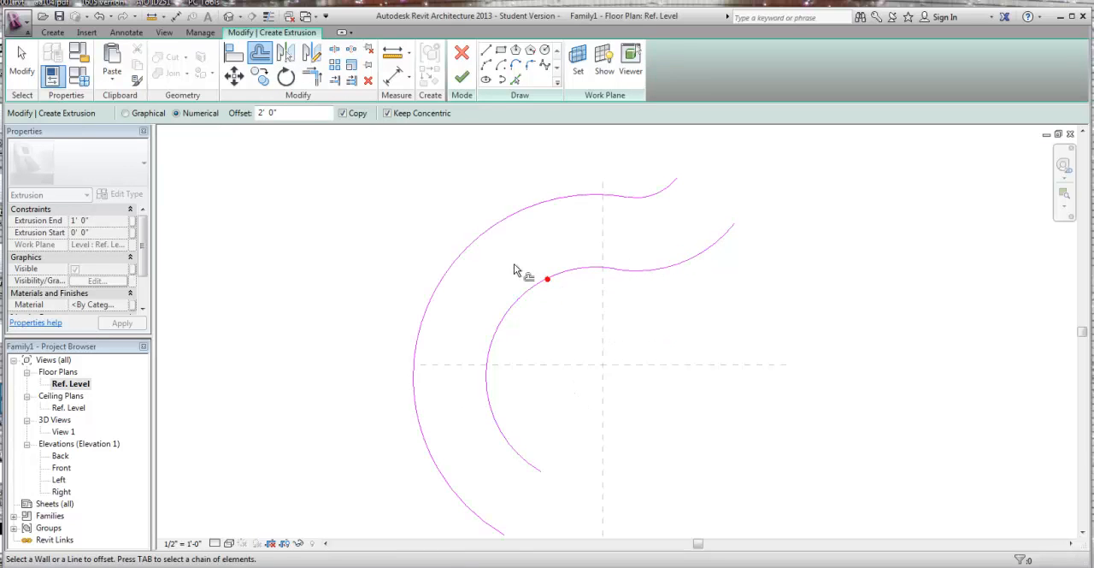
pyautogui.scroll(-2, 513, 270)
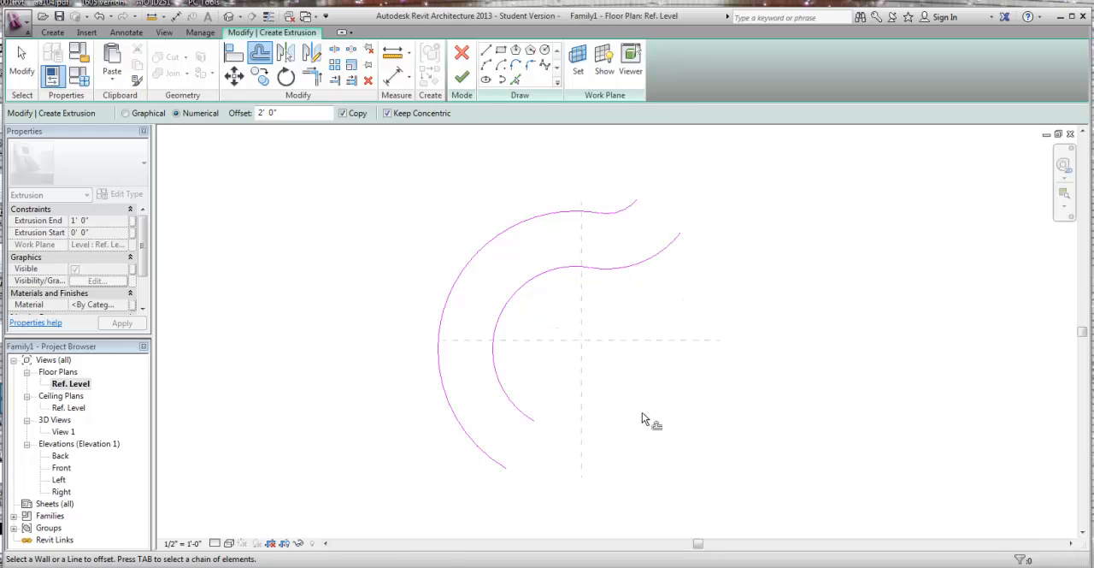
pyautogui.press('Escape')
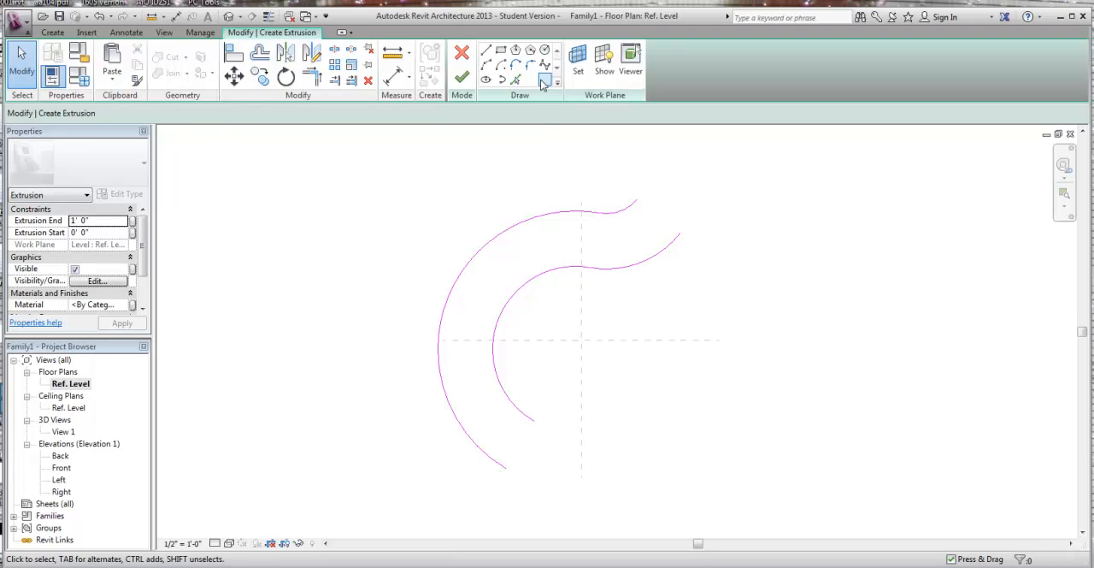
# Step: Close the desk outline with straight lines joining the inner and outer curves at both open ends
pyautogui.click(486, 51)
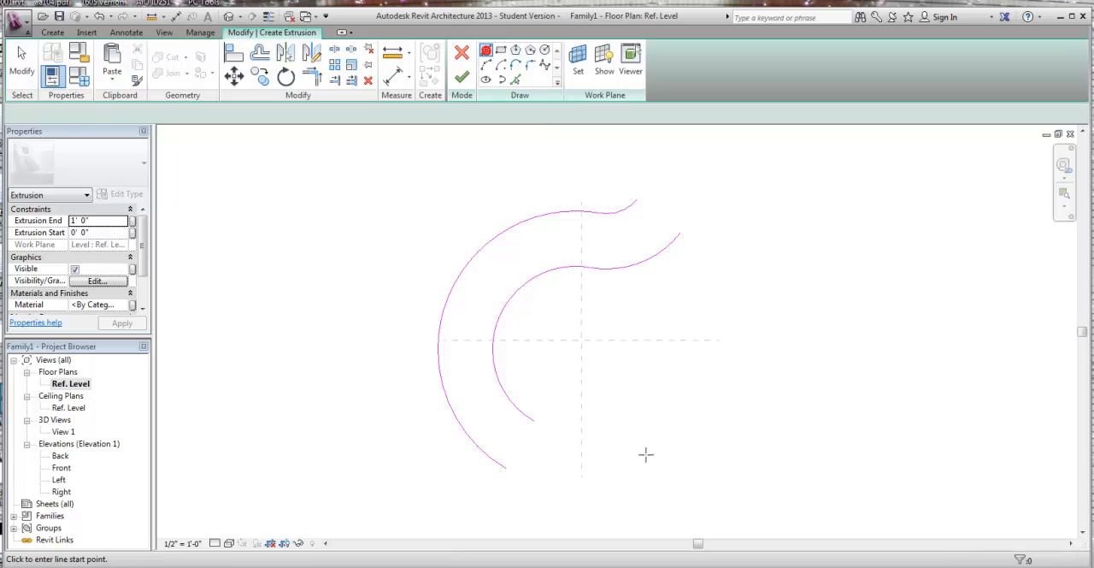
pyautogui.click(532, 419)
pyautogui.click(506, 466)
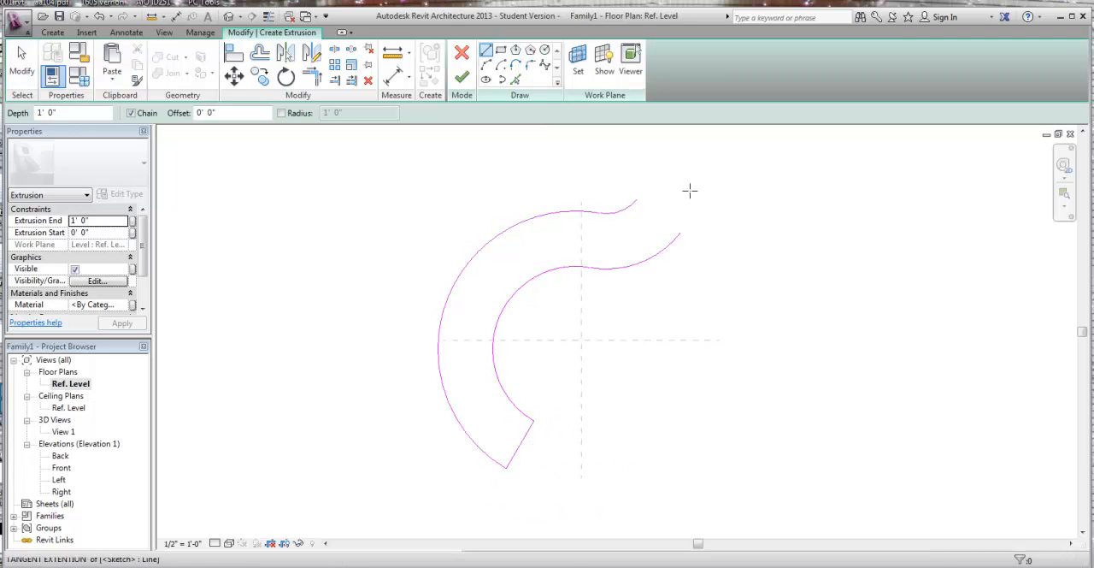
pyautogui.click(636, 198)
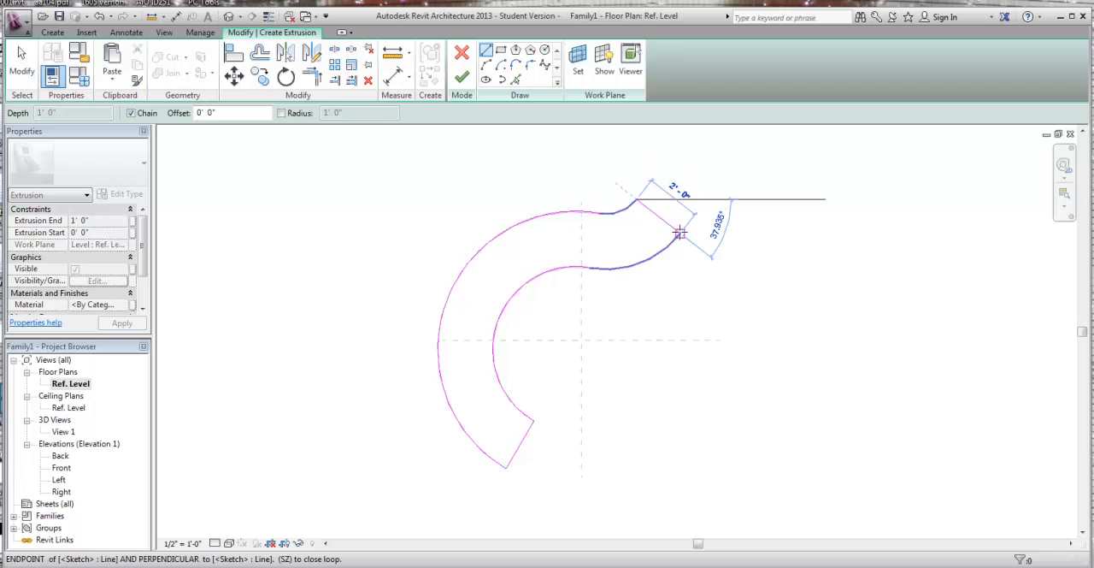
pyautogui.click(679, 232)
pyautogui.press('Escape')
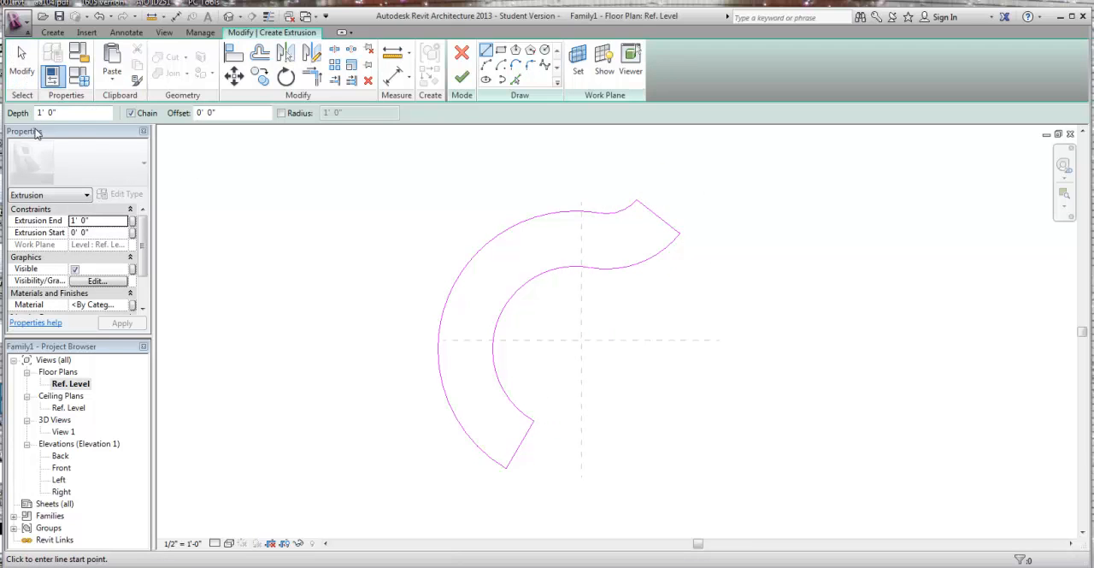
# Step: Move the straight closing lines at both open ends outward, lengthening the curved desk outline
pyautogui.click(26, 60)
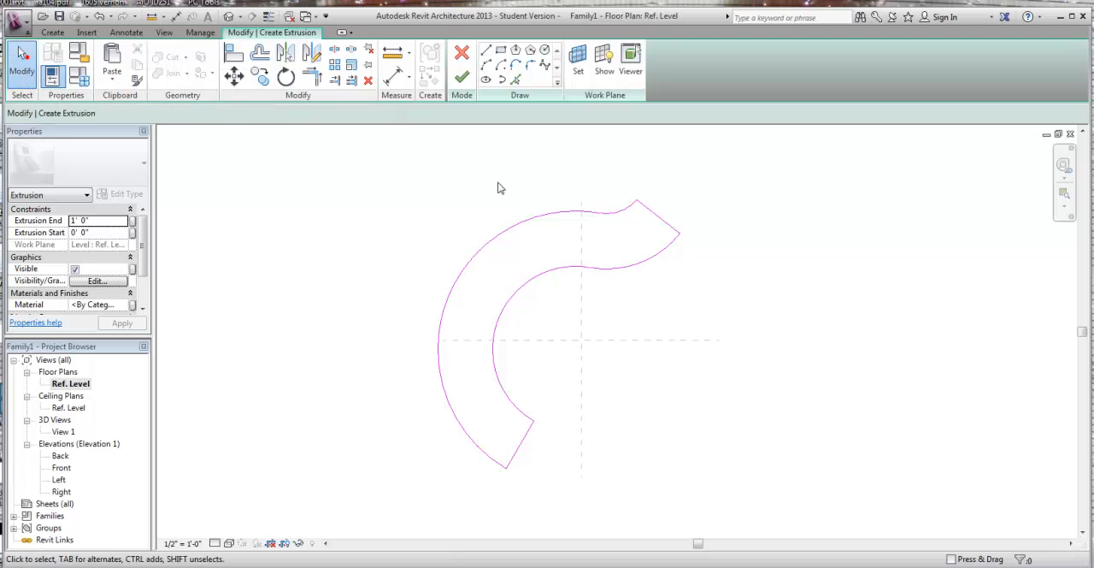
pyautogui.click(658, 216)
pyautogui.moveTo(664, 208)
pyautogui.mouseDown()
pyautogui.moveTo(681, 210)
pyautogui.moveTo(692, 195)
pyautogui.moveTo(689, 205)
pyautogui.mouseUp()
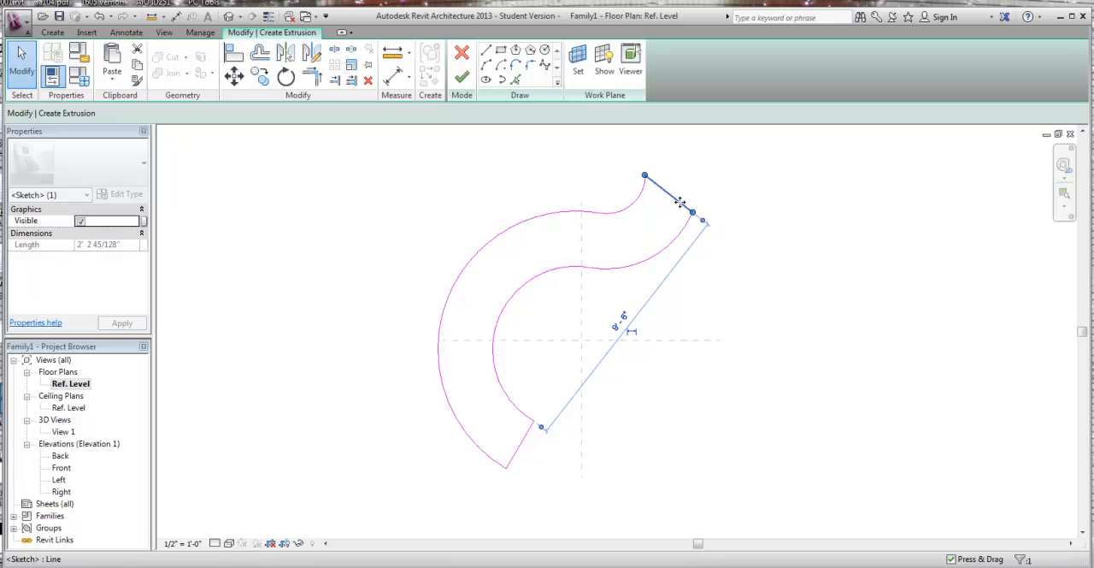
pyautogui.click(755, 269)
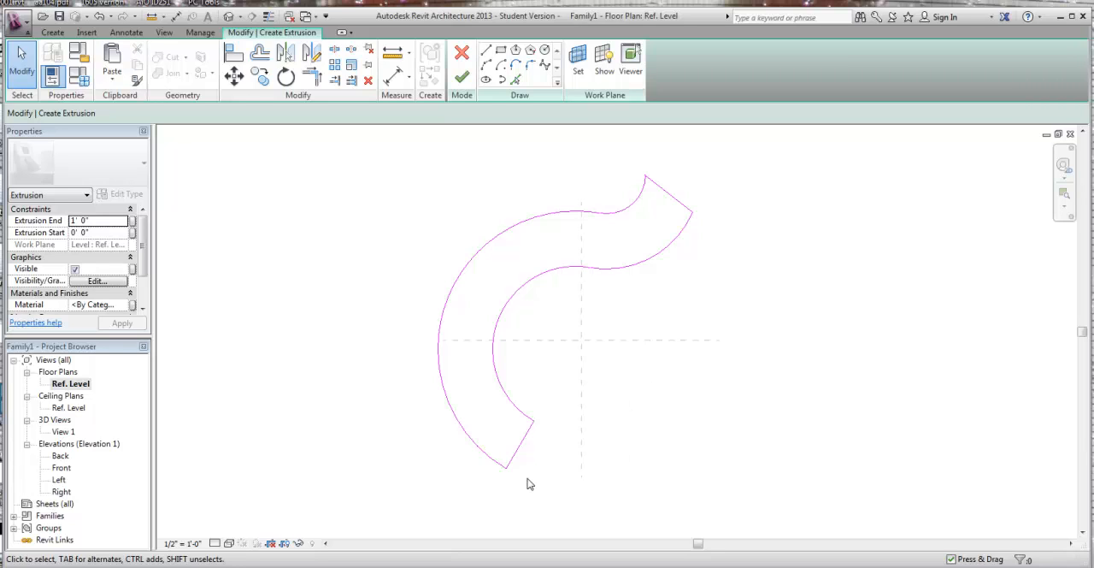
pyautogui.click(520, 450)
pyautogui.moveTo(519, 451); pyautogui.dragTo(550, 463)
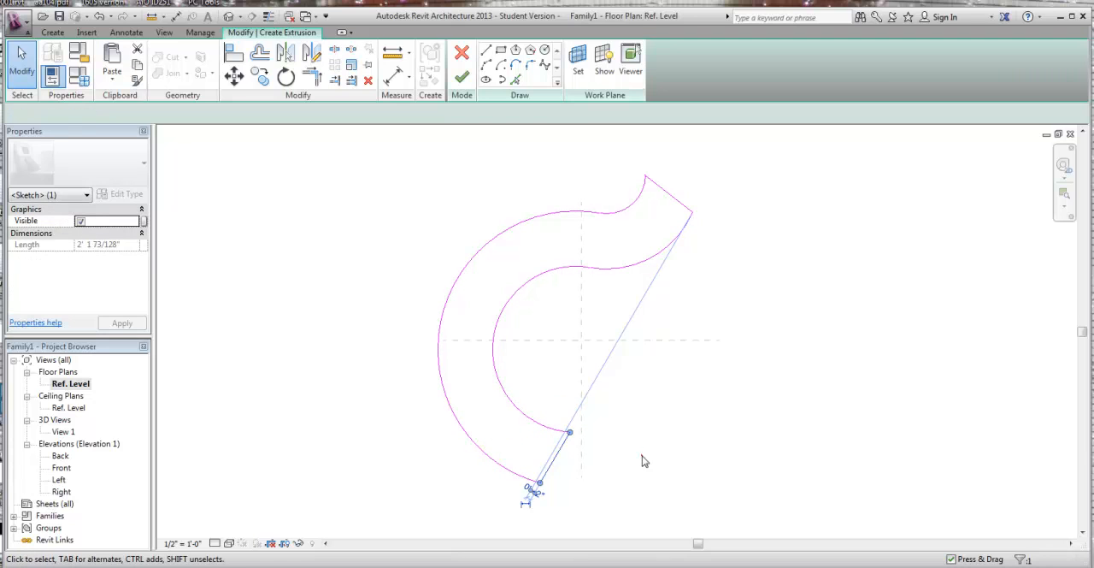
pyautogui.click(644, 461)
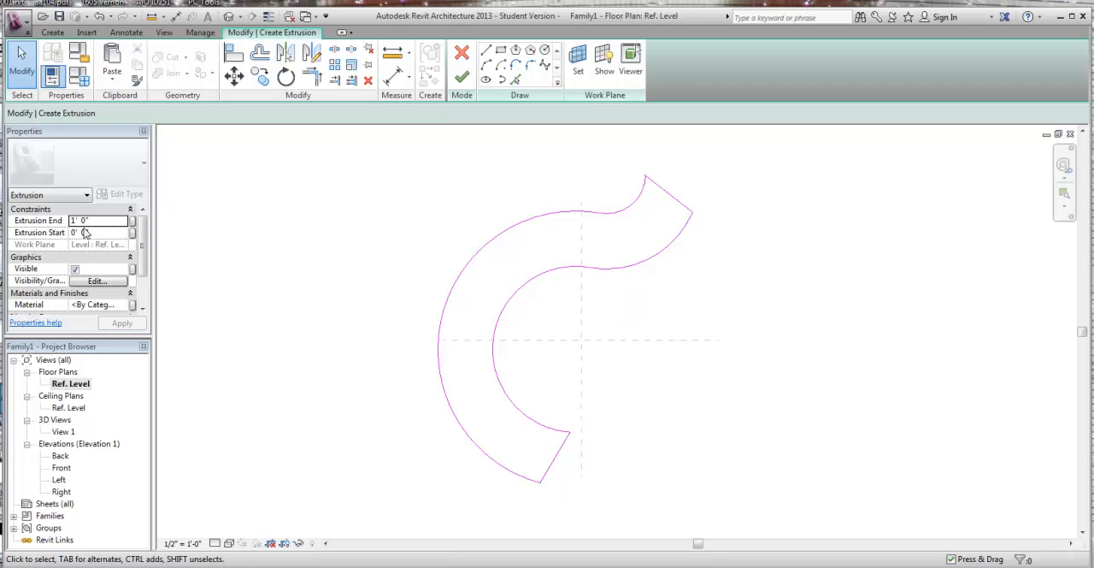
# Step: Set the extrusion start to 2'-11" and the extrusion end to 3'-0", and finish the curved desk extrusion
pyautogui.click(99, 221)
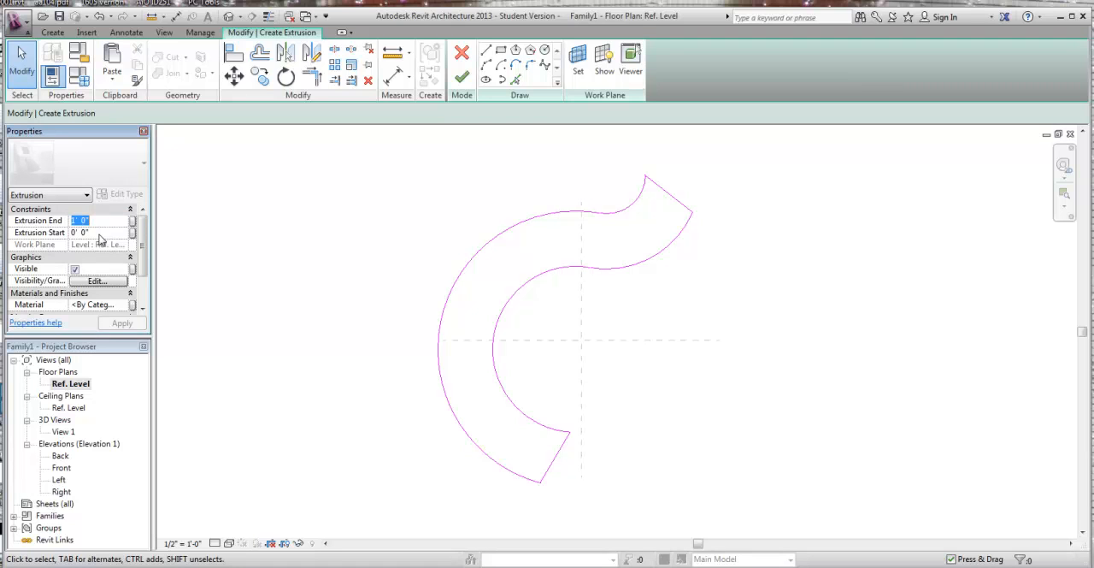
pyautogui.click(99, 233)
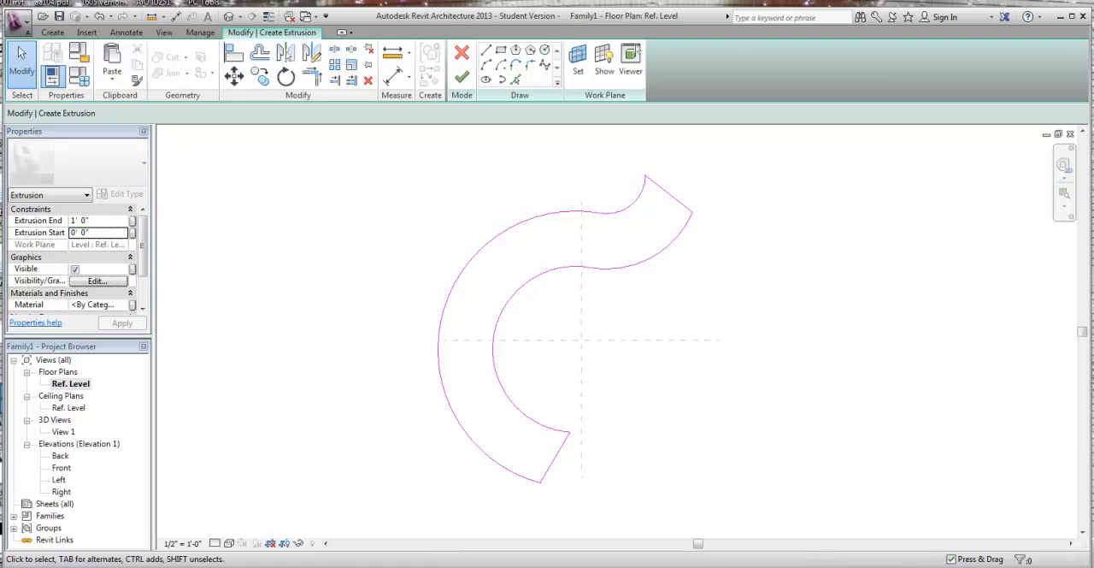
pyautogui.hotkey('alt', 'Tab')
pyautogui.hotkey('alt', 'Tab')
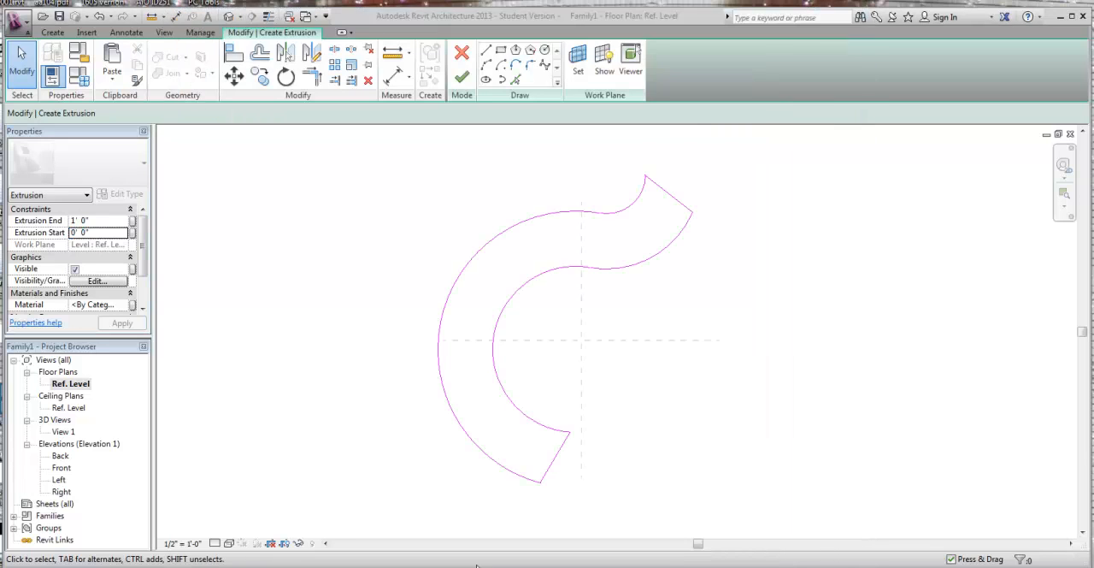
pyautogui.doubleClick(97, 233)
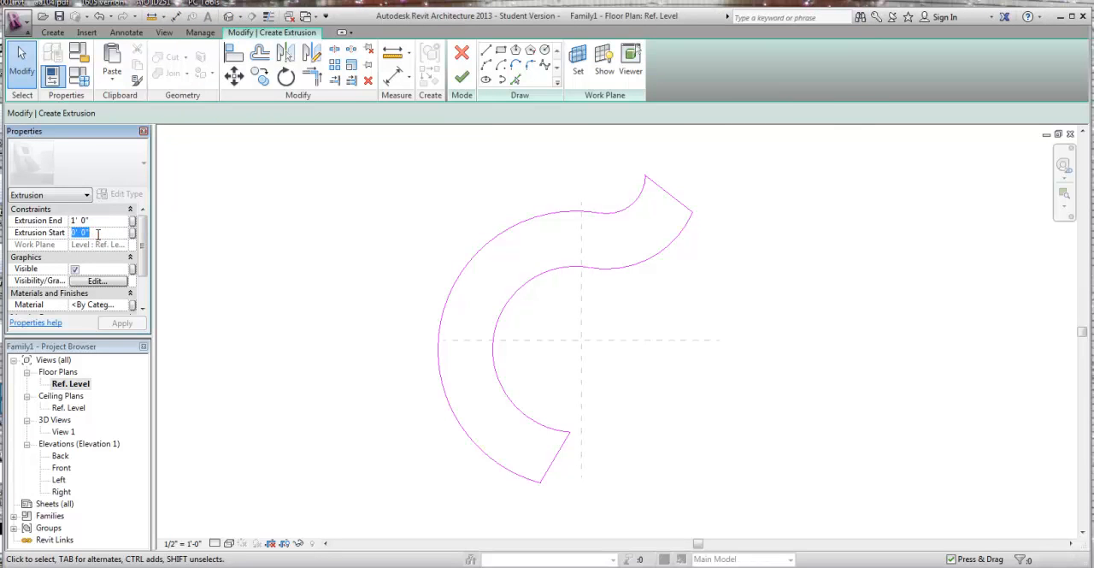
pyautogui.write('35')
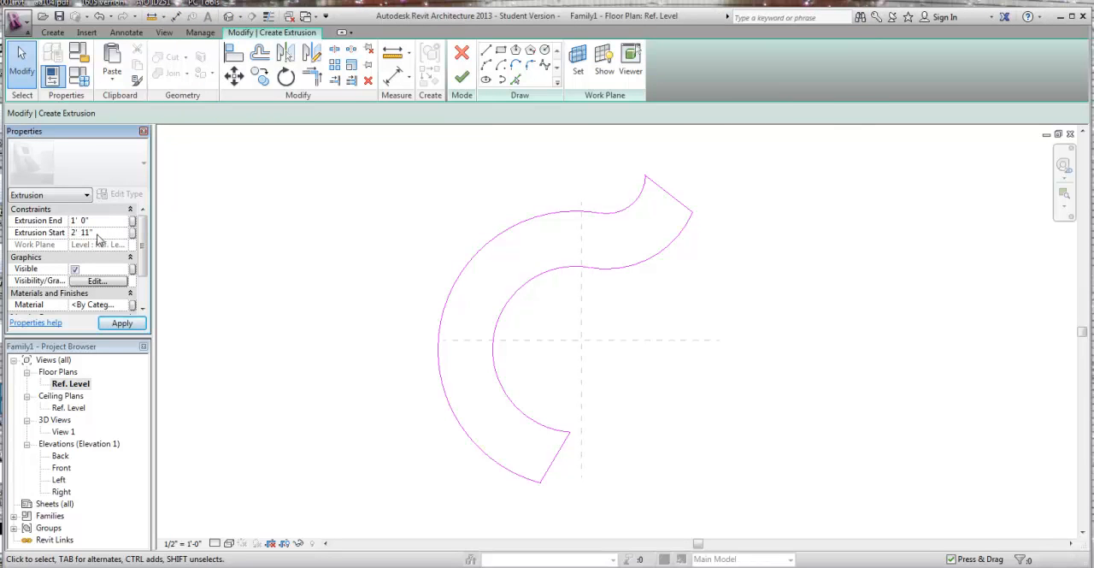
pyautogui.click(96, 220)
pyautogui.write('3')
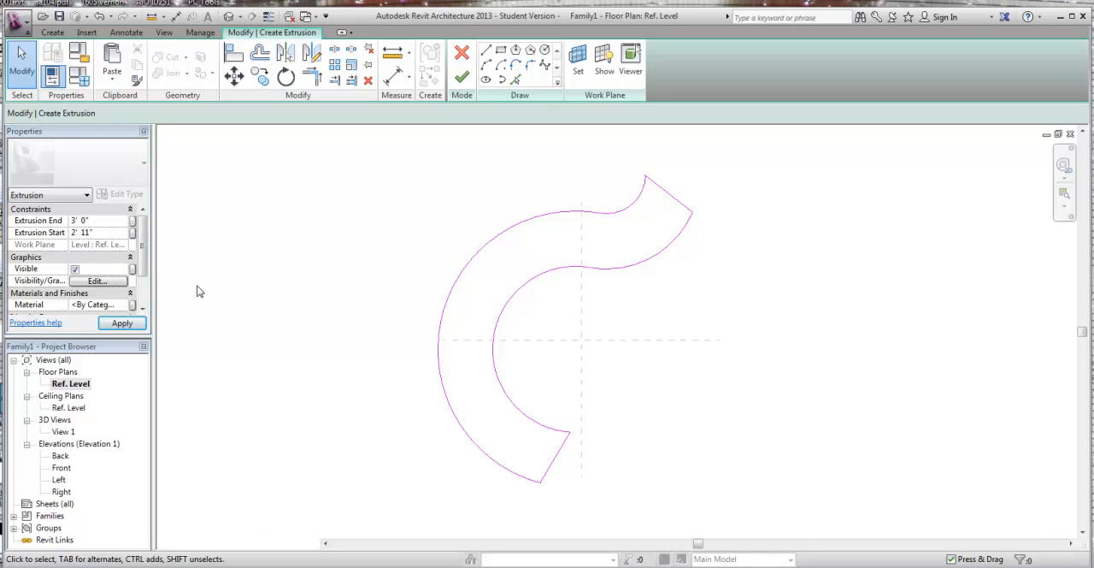
pyautogui.click(123, 323)
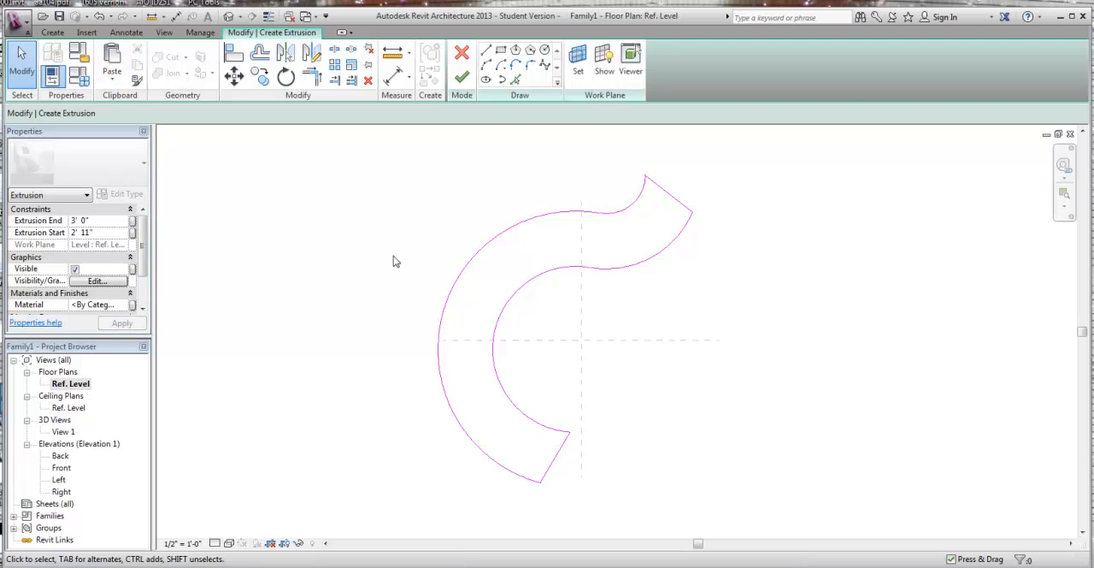
pyautogui.click(463, 79)
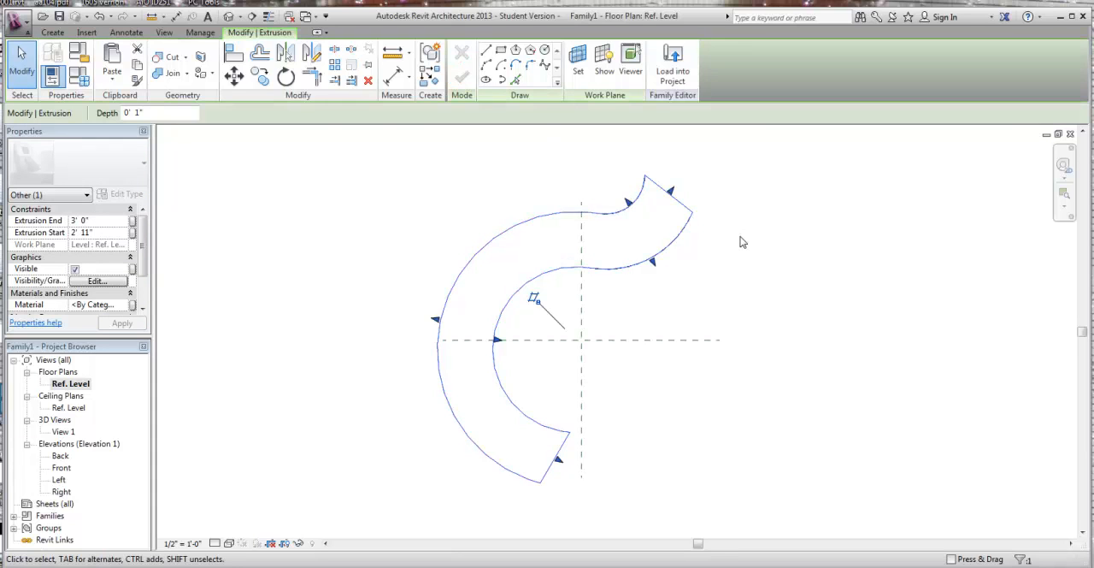
# Step: Inspect the extrusion in 3D, return to the Ref. Level floor plan and consult the hand-drawn desk sketch in Acrobat
pyautogui.click(229, 19)
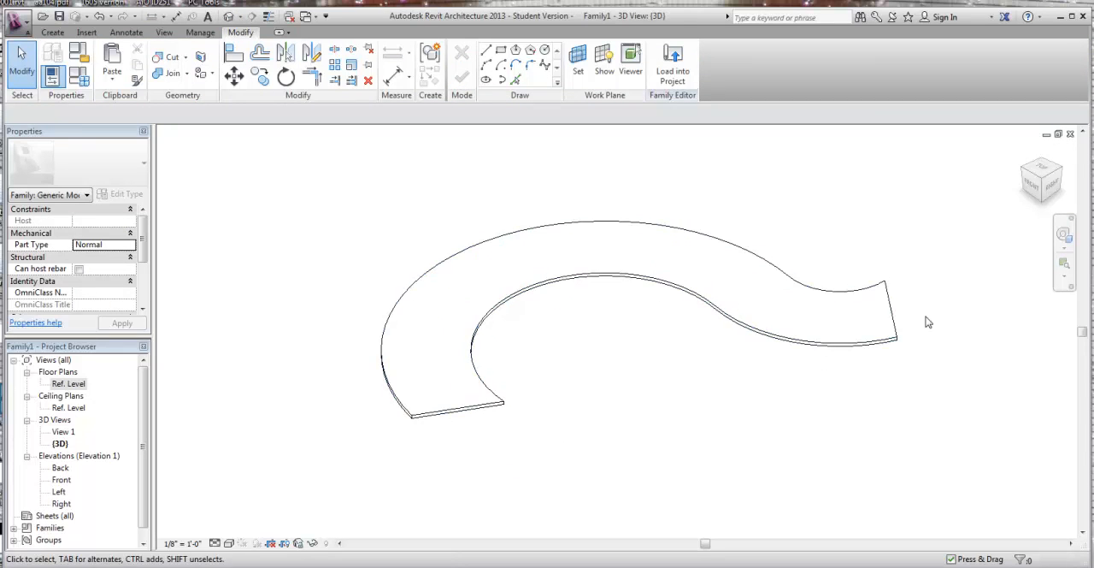
pyautogui.doubleClick(69, 384)
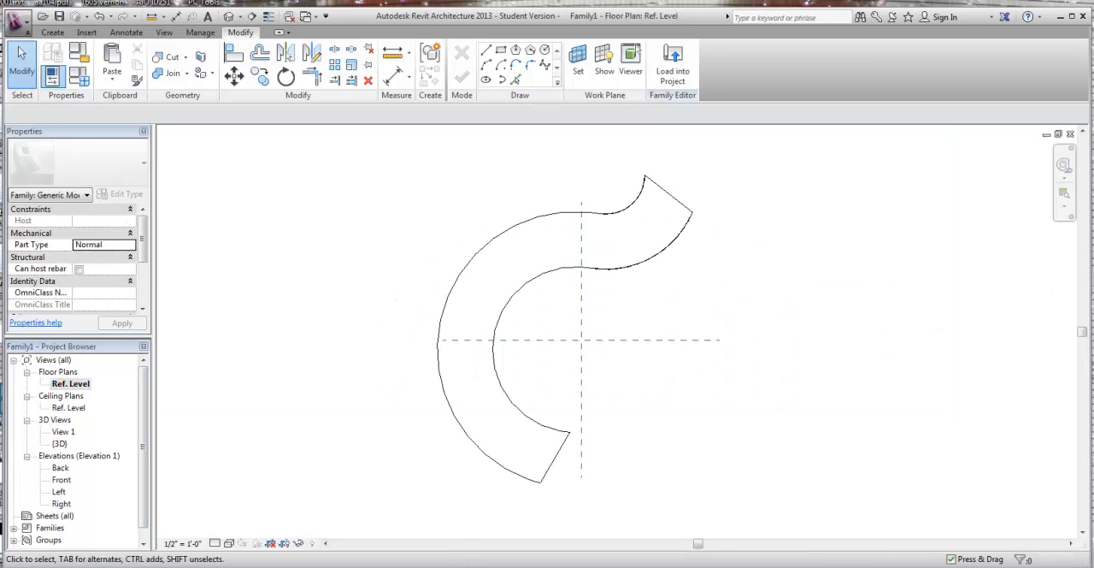
pyautogui.hotkey('alt', 'Tab')
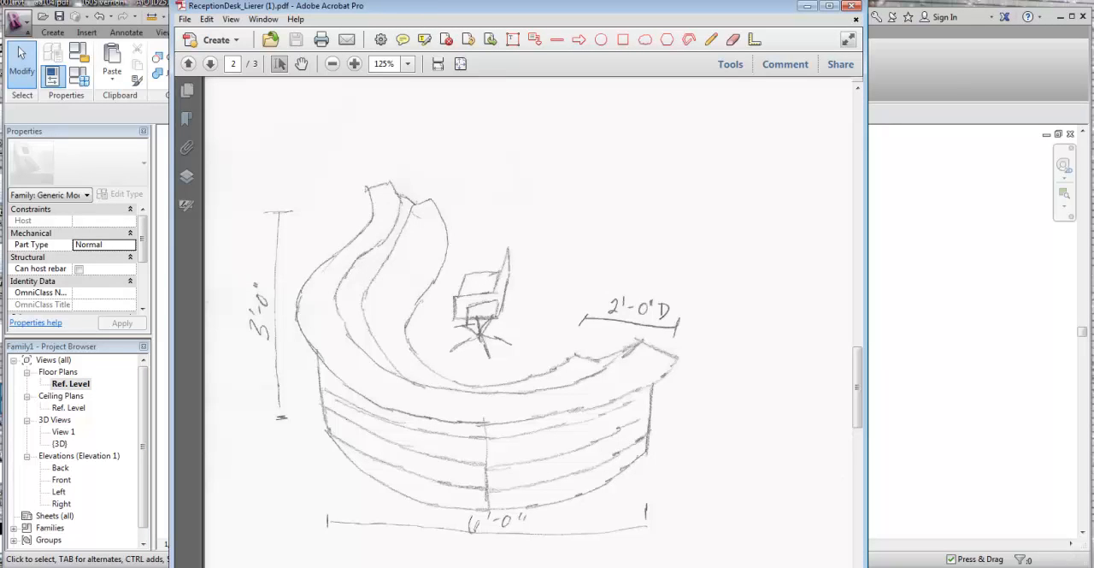
pyautogui.hotkey('alt', 'Tab')
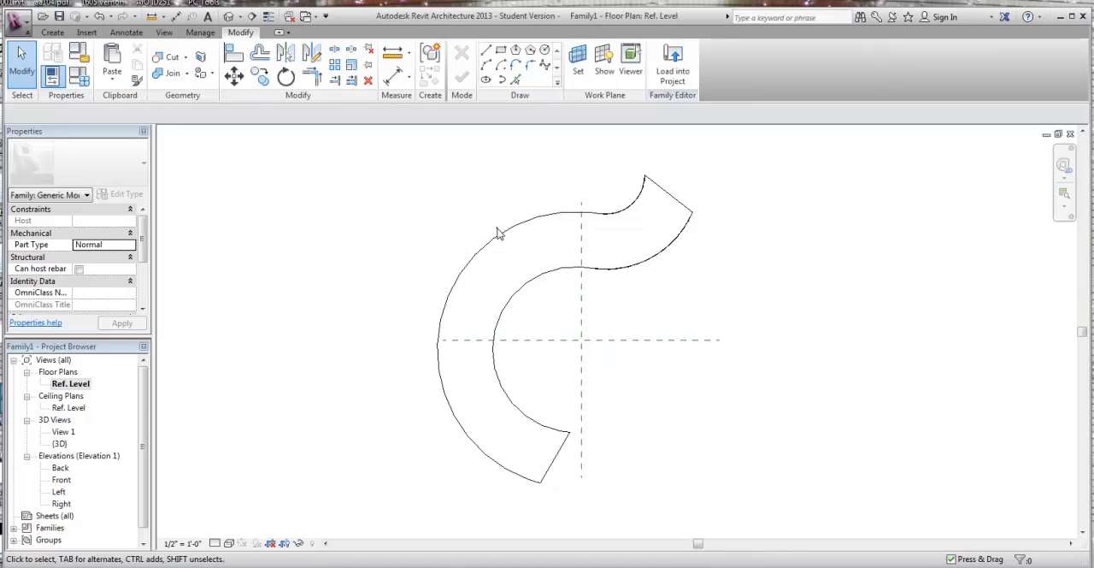
# Step: Set the curved desk extrusion's start to 2'-5" and lower its extrusion end
pyautogui.click(500, 234)
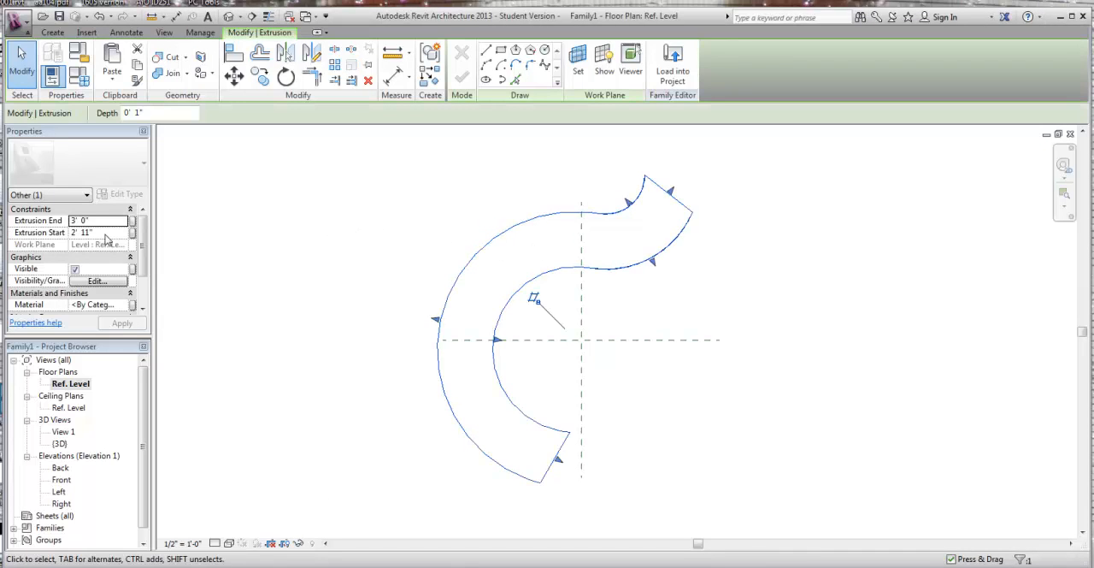
pyautogui.click(102, 231)
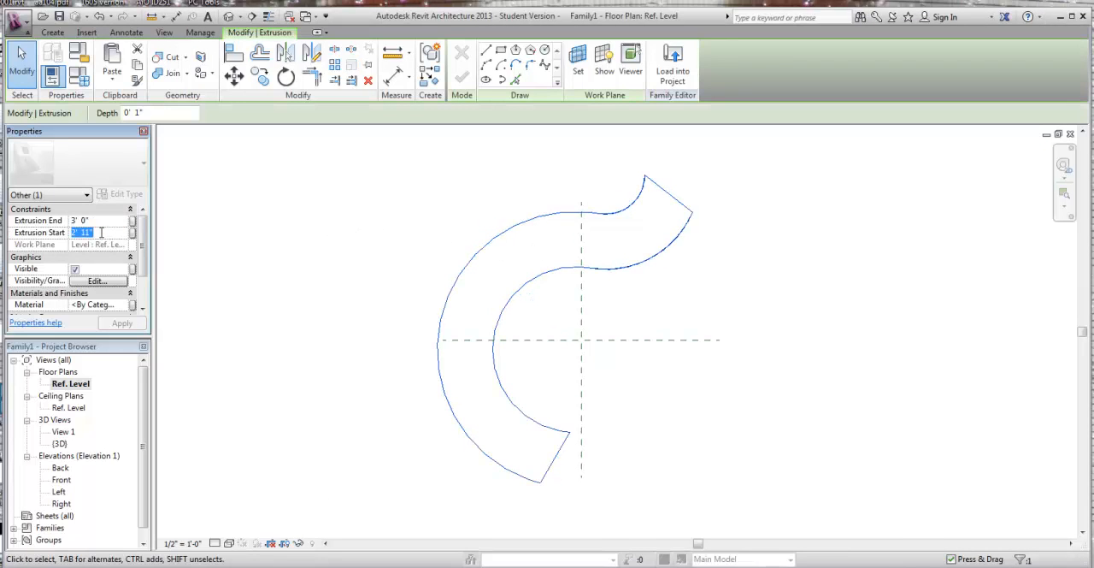
pyautogui.write("2'5")
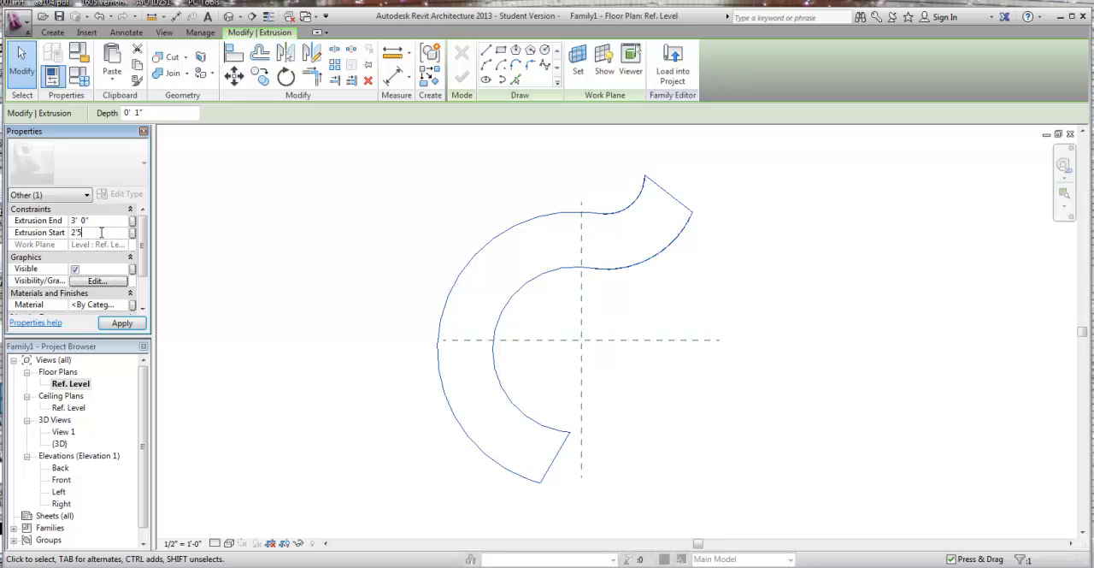
pyautogui.press('Return')
pyautogui.click(101, 220)
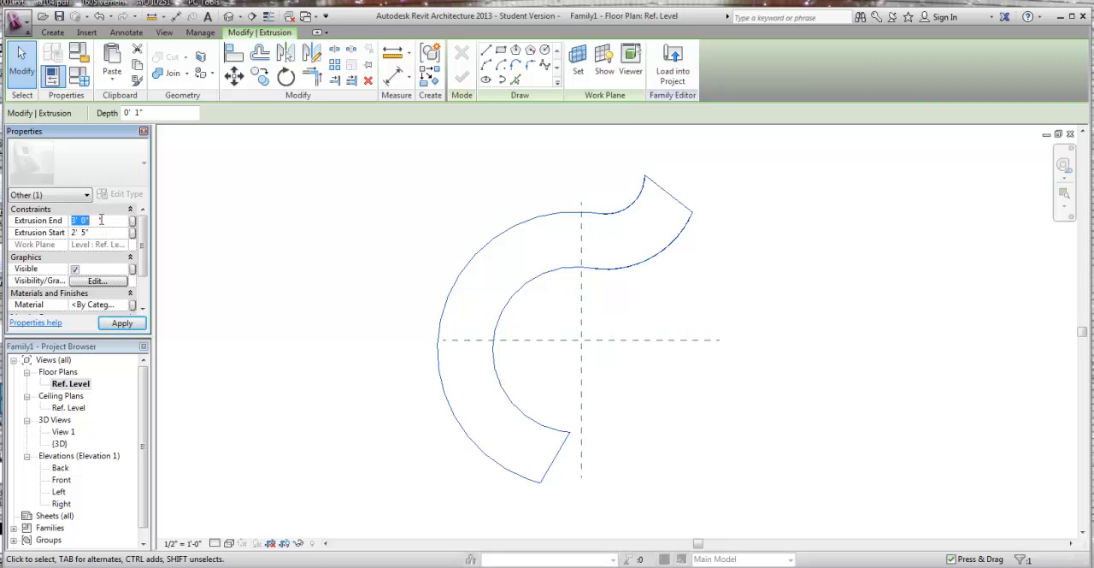
pyautogui.write('2')
pyautogui.click(122, 323)
pyautogui.click(313, 314)
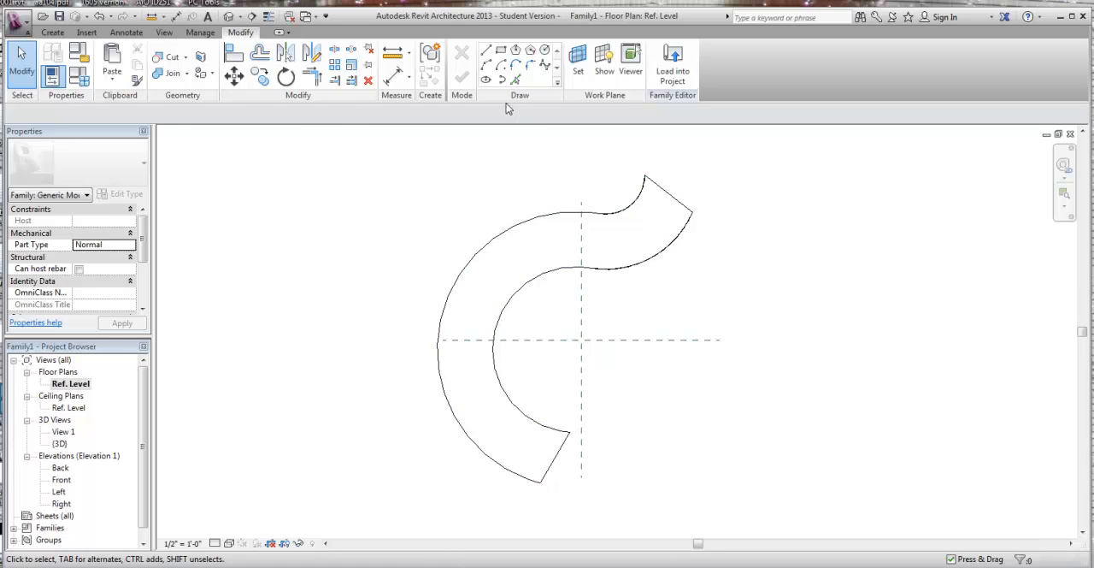
# Step: Check the hand-drawn sketch, start a new extrusion and trace the desk's large outer arc with a start-end-radius arc
pyautogui.hotkey('alt', 'Tab')
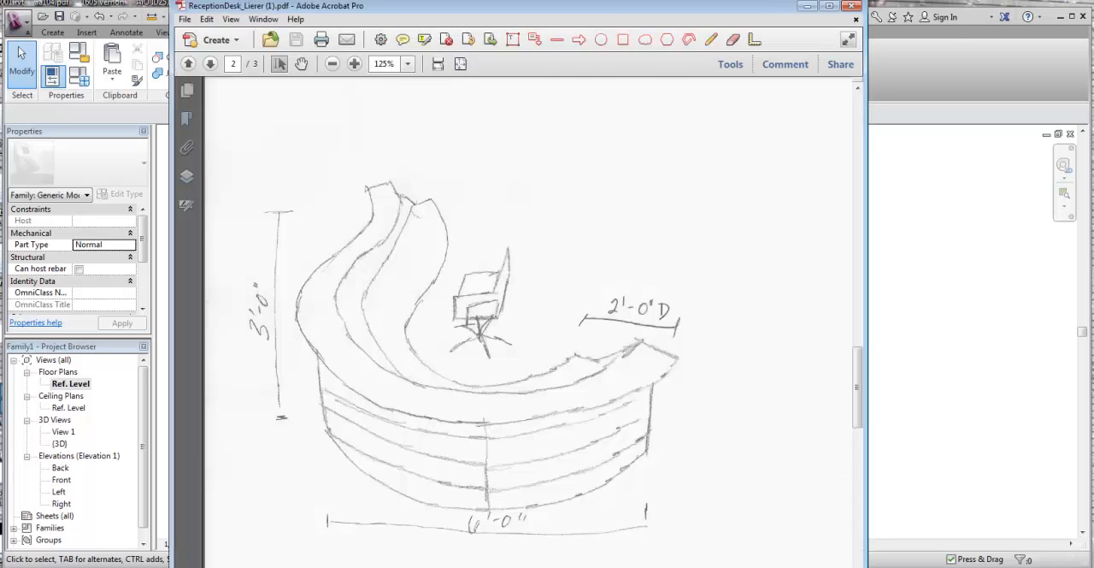
pyautogui.hotkey('alt', 'Tab')
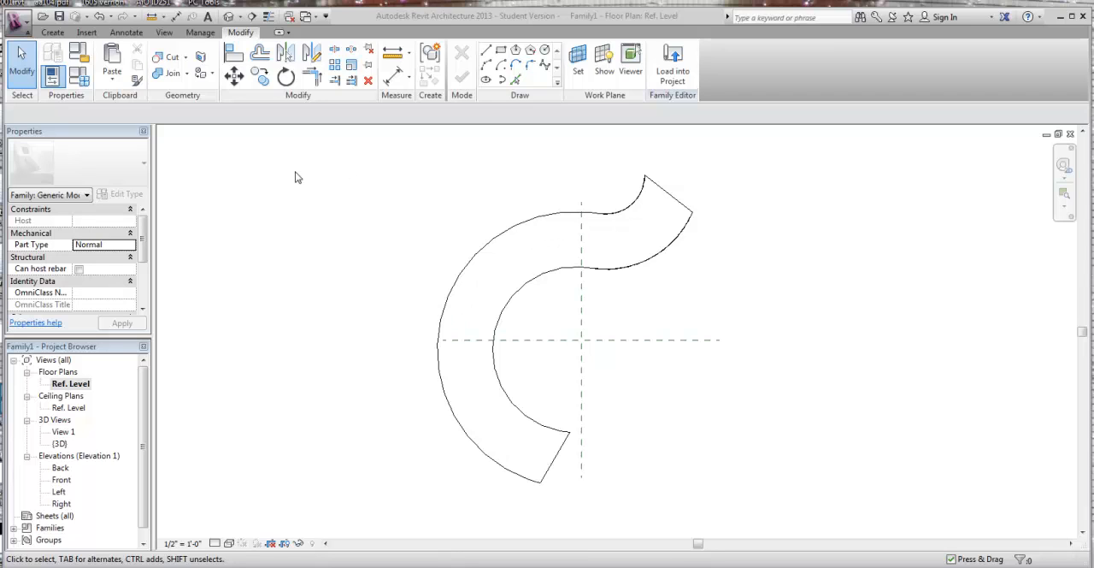
pyautogui.click(52, 32)
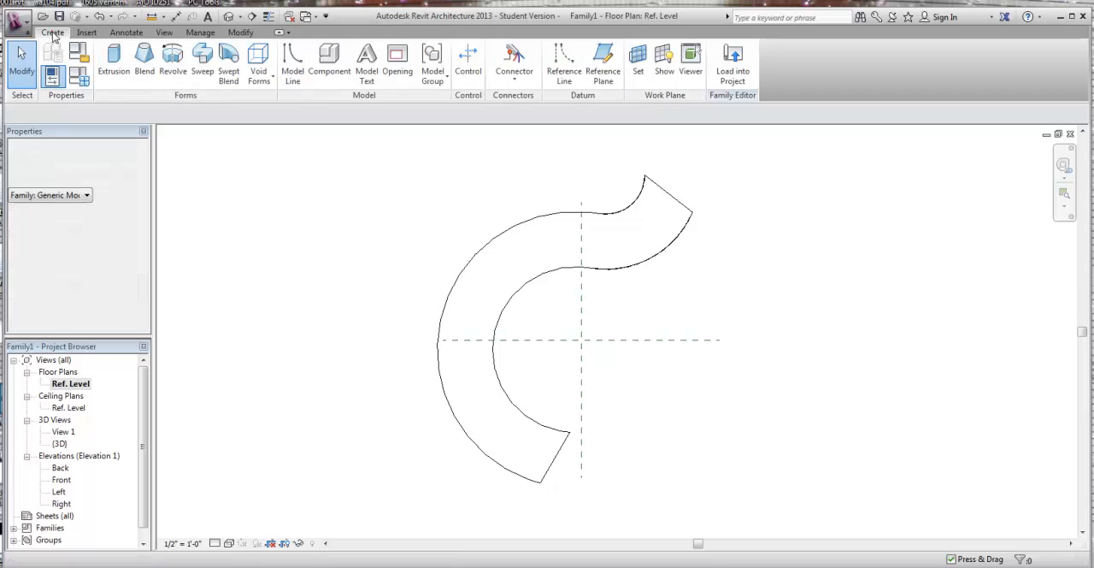
pyautogui.click(111, 77)
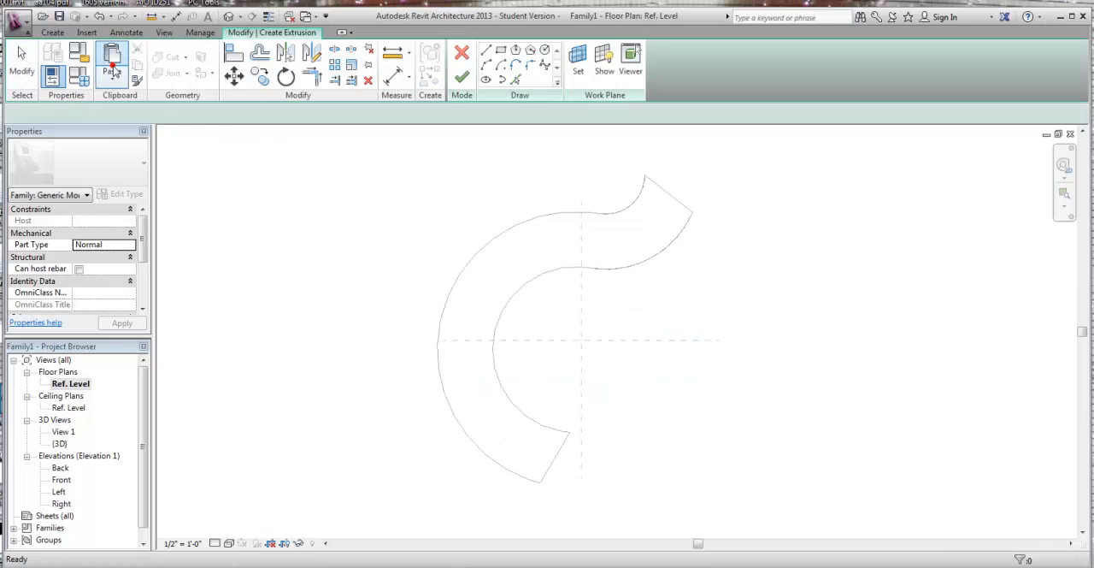
pyautogui.click(486, 69)
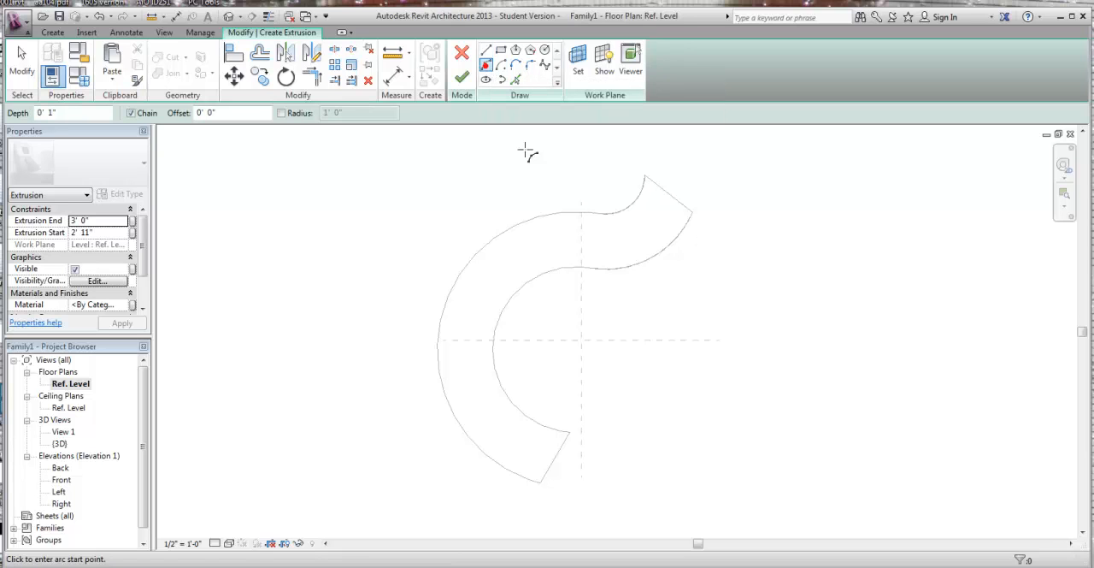
pyautogui.click(599, 213)
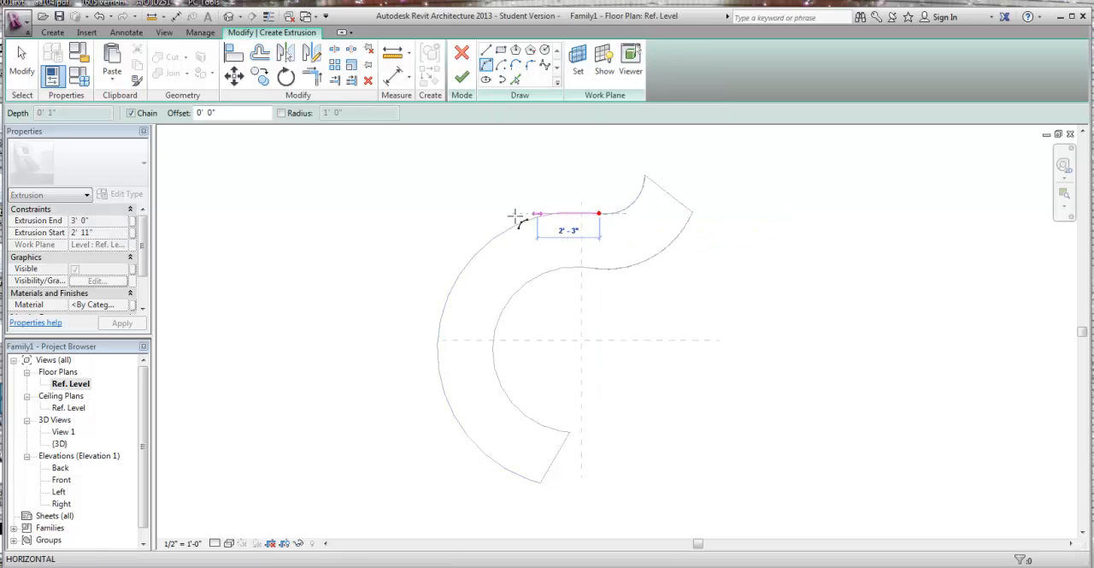
pyautogui.click(539, 481)
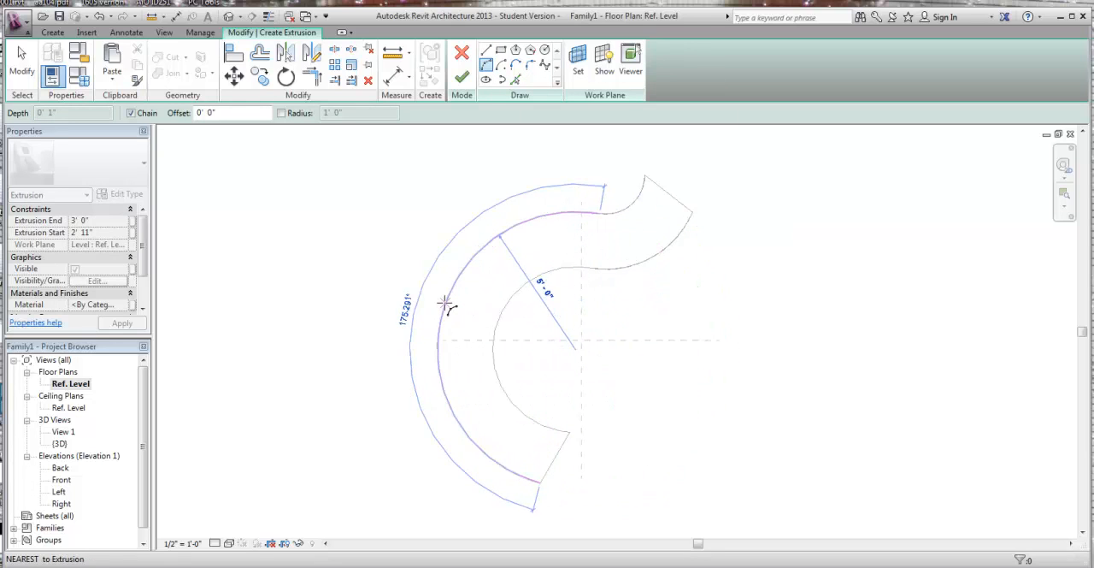
pyautogui.click(443, 308)
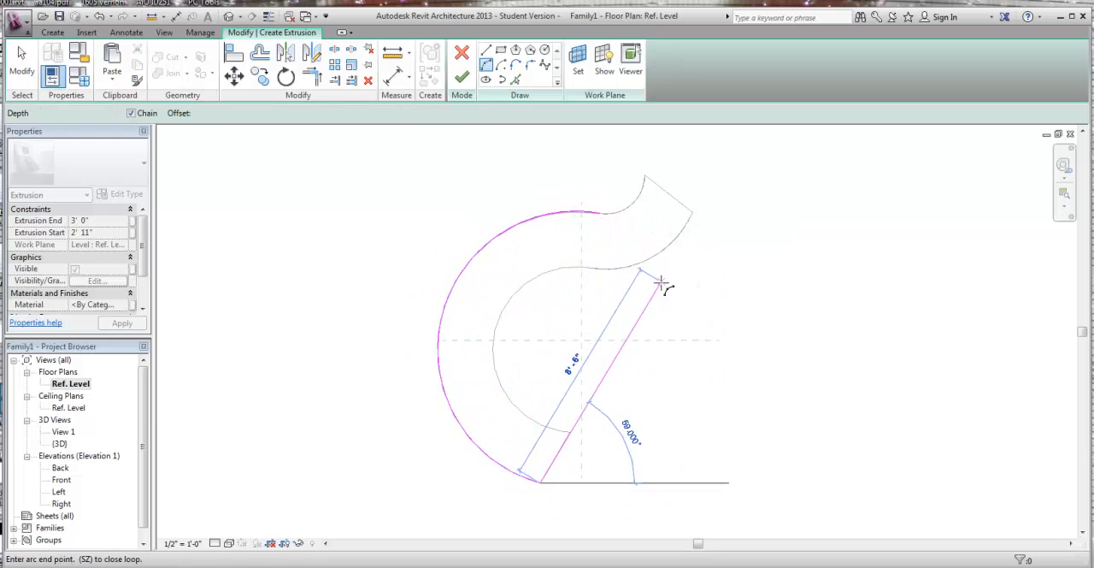
pyautogui.press('Escape')
# Step: Trace the small reverse arc from the desk's upper outer corner to the end of the large arc
pyautogui.click(645, 175)
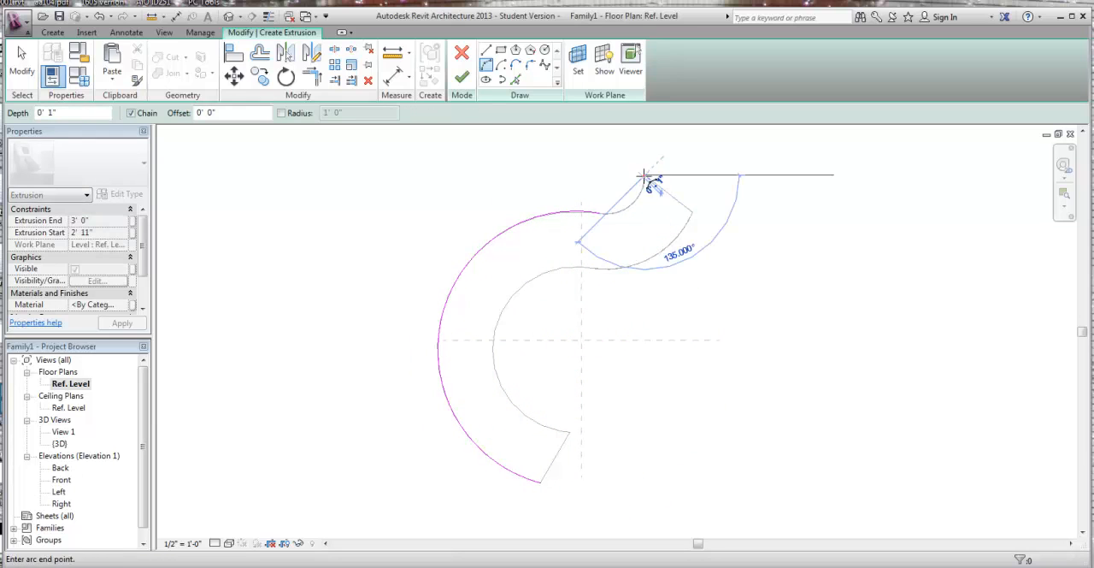
pyautogui.click(596, 213)
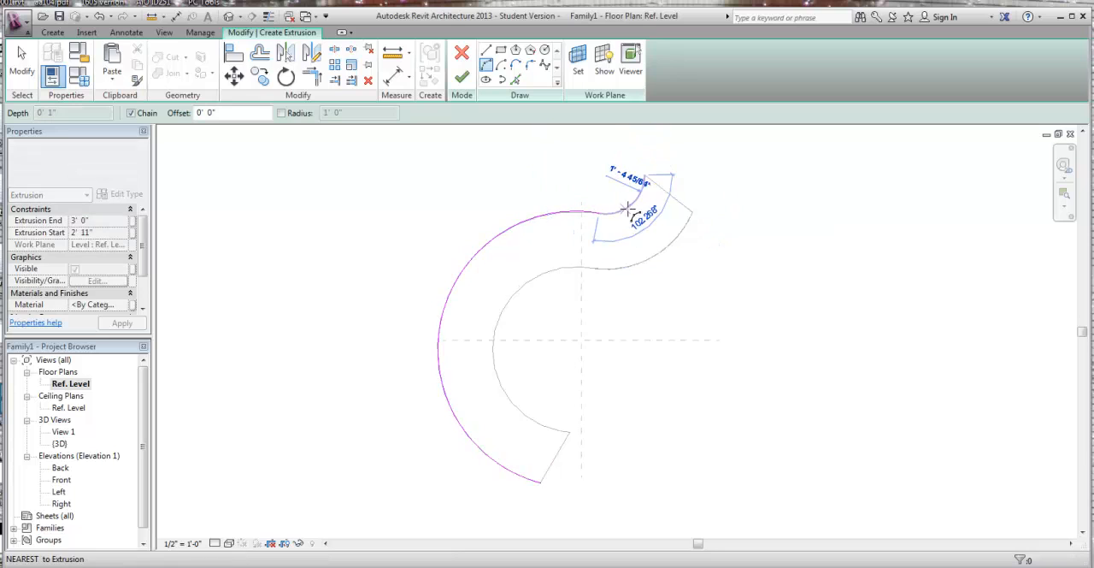
pyautogui.click(630, 208)
pyautogui.press('Escape')
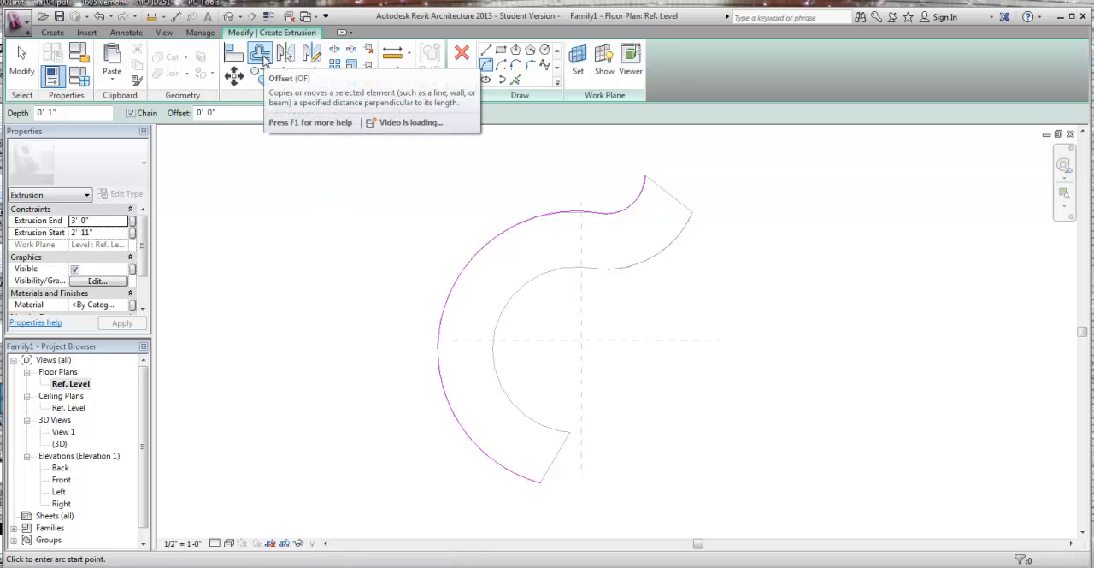
# Step: Offset the large and small outer arcs 6" towards the inside of the desk without keeping copies, unjoining them where required
pyautogui.click(264, 60)
pyautogui.moveTo(296, 112); pyautogui.dragTo(240, 114)
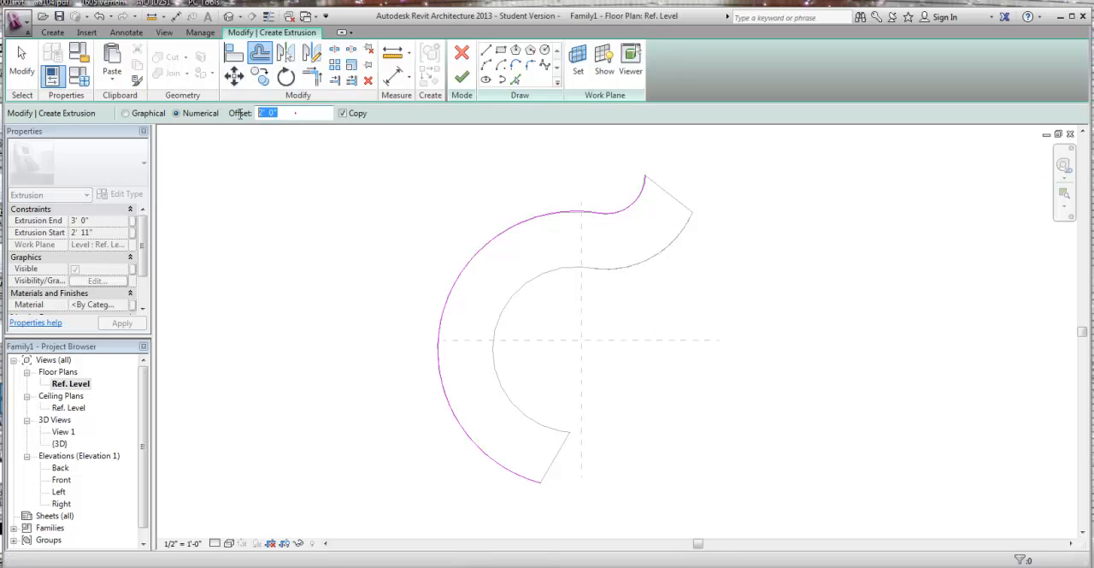
pyautogui.write('6')
pyautogui.click(342, 113)
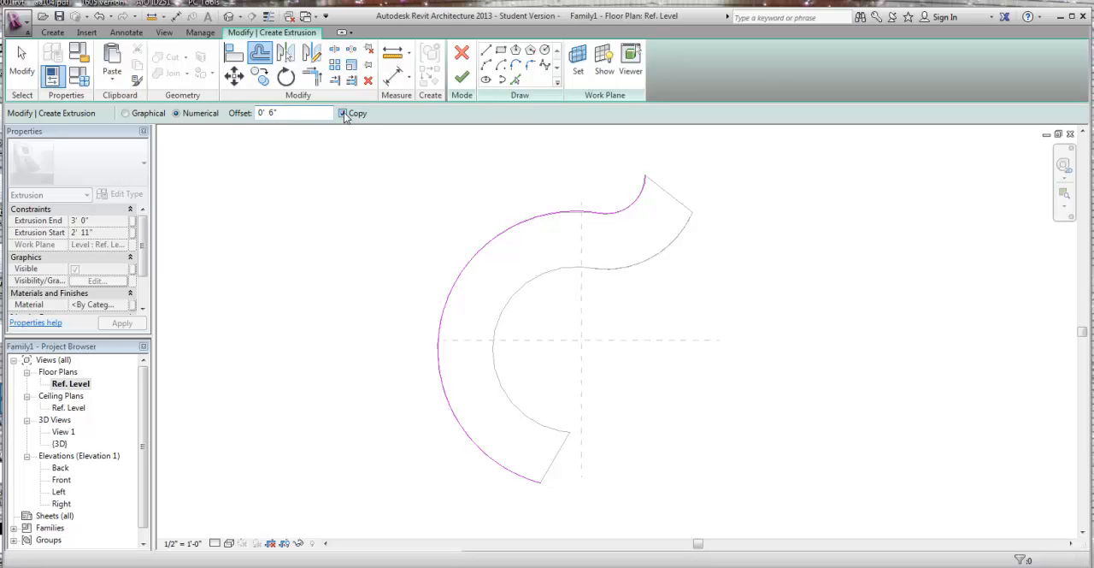
pyautogui.click(480, 258)
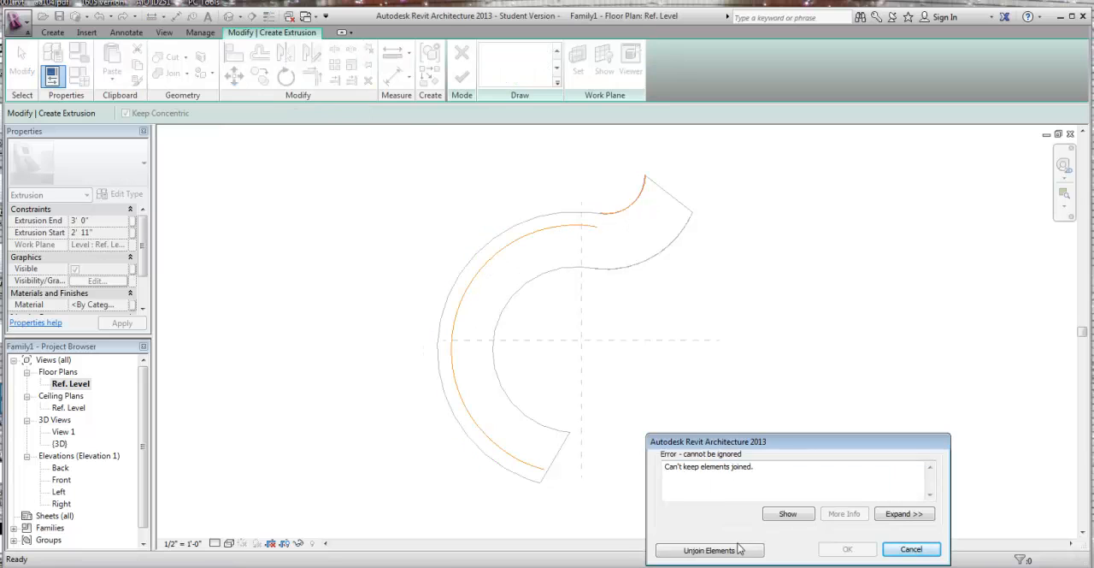
pyautogui.click(738, 548)
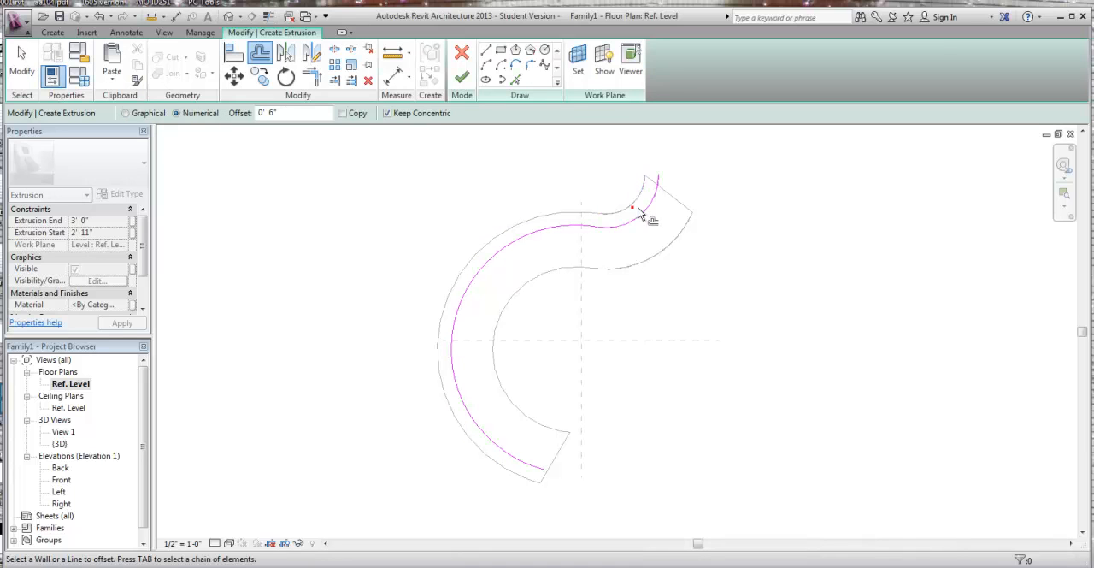
pyautogui.press('Escape')
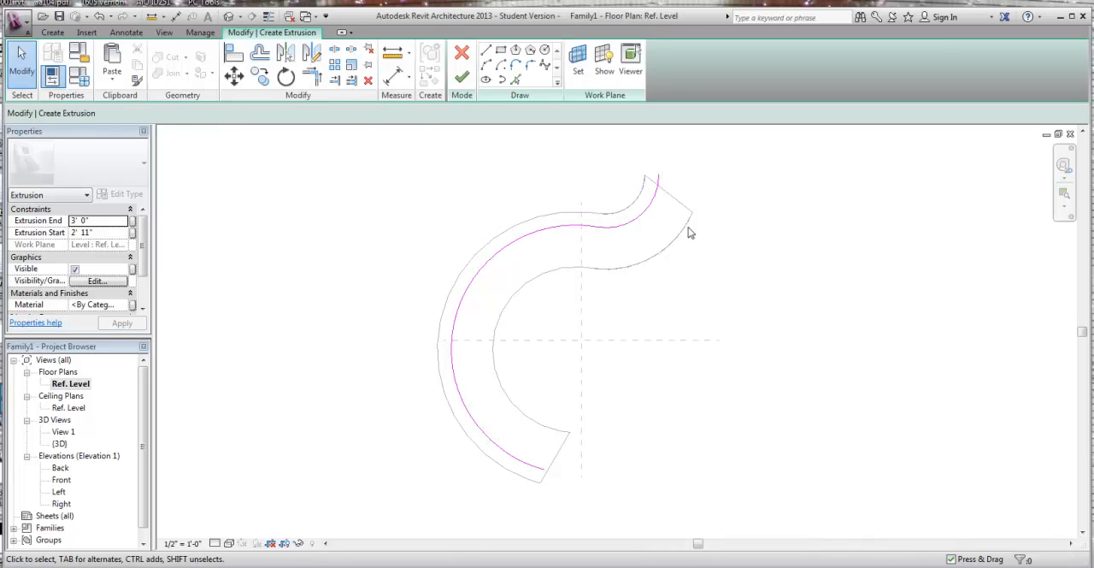
# Step: Stretch both ends of the offset curve to meet the worktop's angled end edges
pyautogui.click(650, 211)
pyautogui.moveTo(659, 176); pyautogui.dragTo(698, 189)
pyautogui.click(781, 319)
pyautogui.click(536, 477)
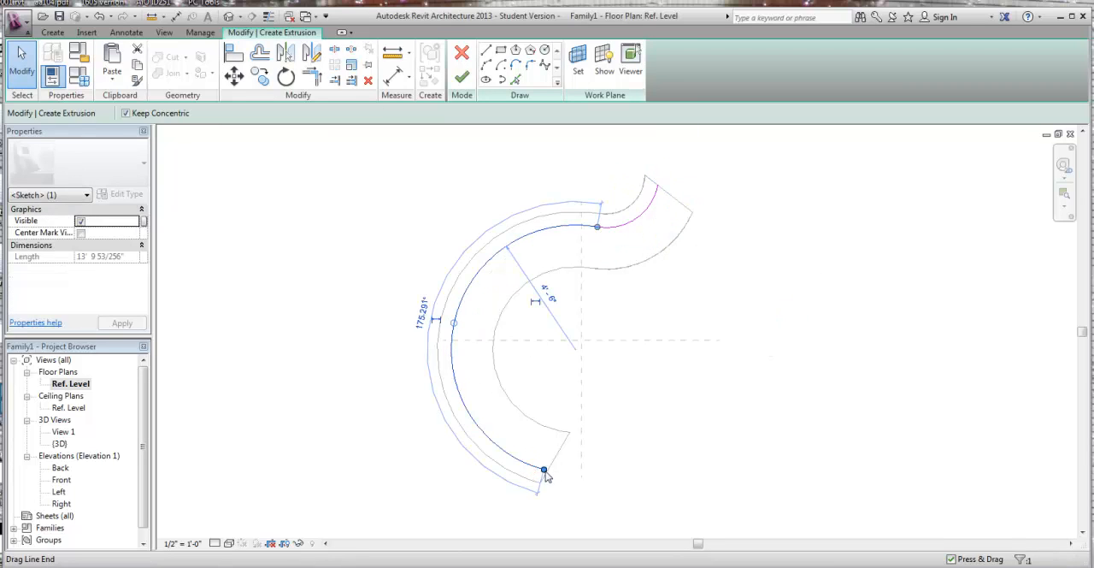
pyautogui.moveTo(542, 473); pyautogui.dragTo(547, 472)
pyautogui.click(623, 480)
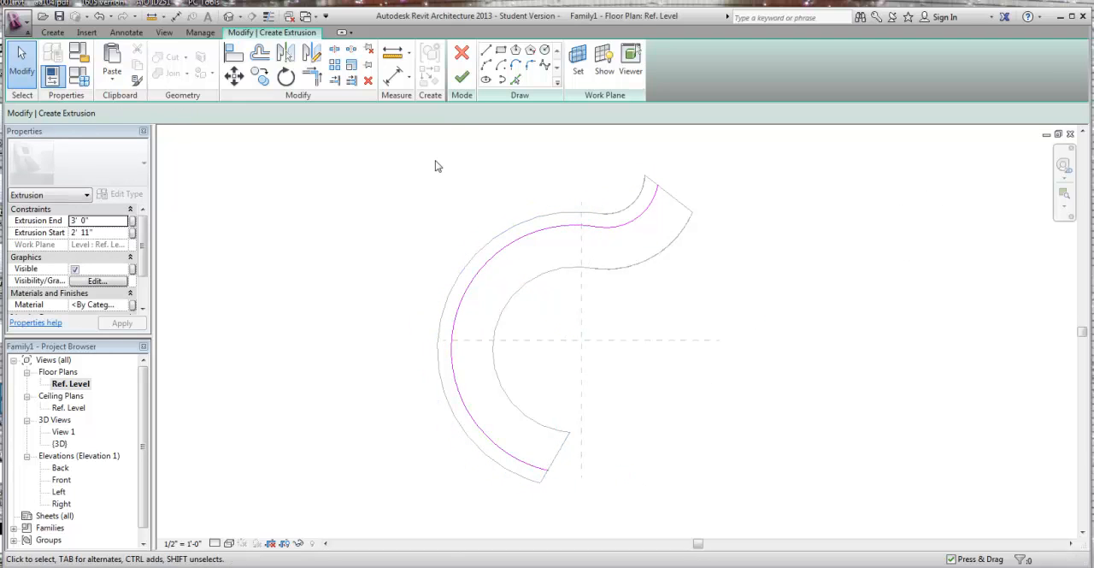
# Step: Offset copies of both arcs 1" towards the inside of the desk to form a thin parallel band
pyautogui.click(260, 53)
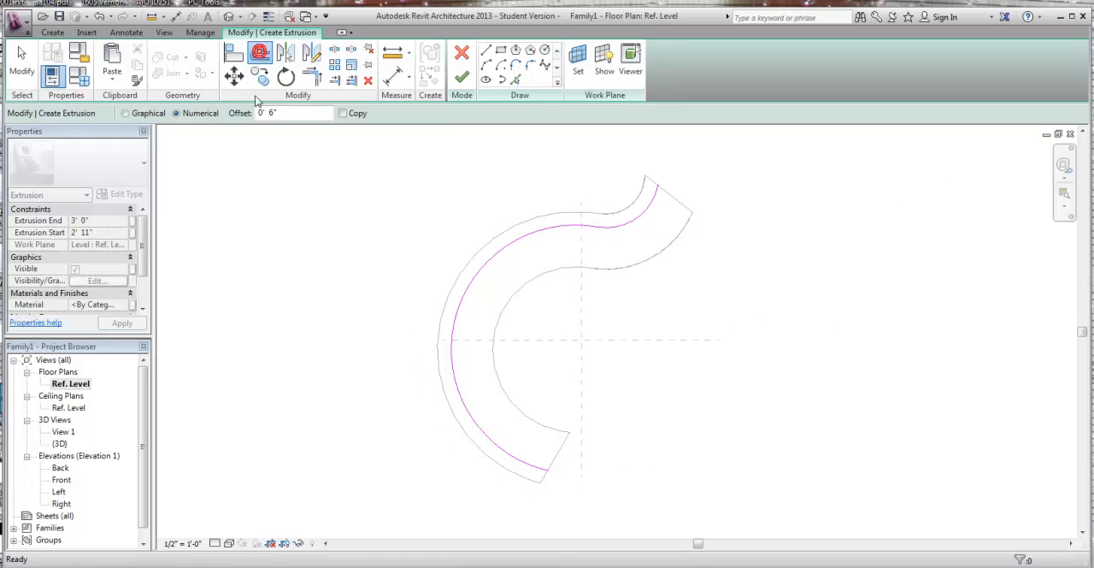
pyautogui.doubleClick(289, 113)
pyautogui.write('1')
pyautogui.click(344, 113)
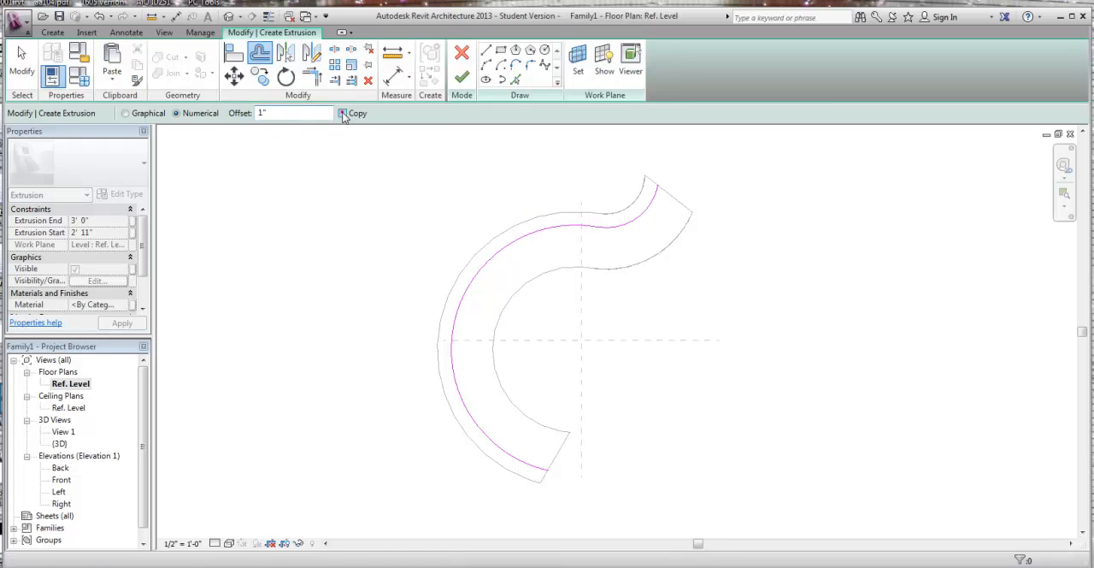
pyautogui.click(560, 235)
pyautogui.click(640, 224)
pyautogui.scroll(1, 689, 202)
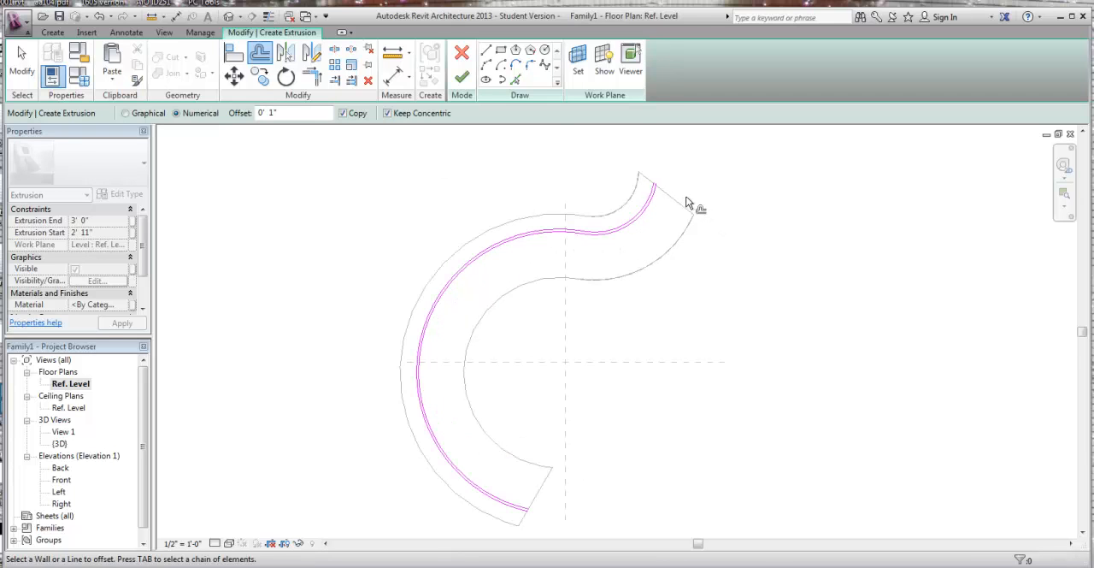
# Step: Close both ends of the thin band with short lines joining the two parallel curves
pyautogui.click(486, 51)
pyautogui.scroll(3, 629, 170)
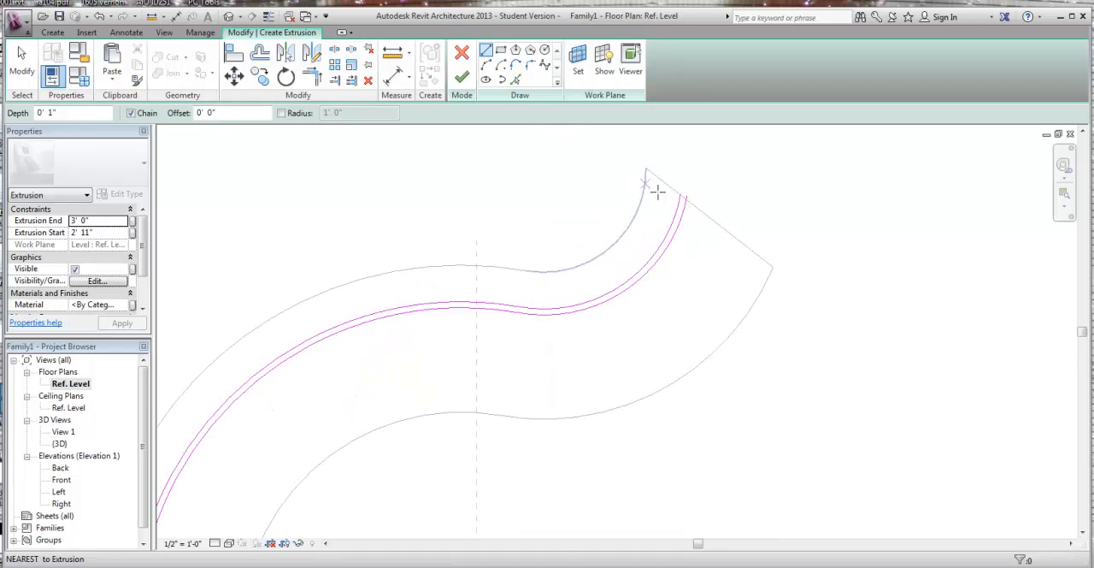
pyautogui.click(684, 198)
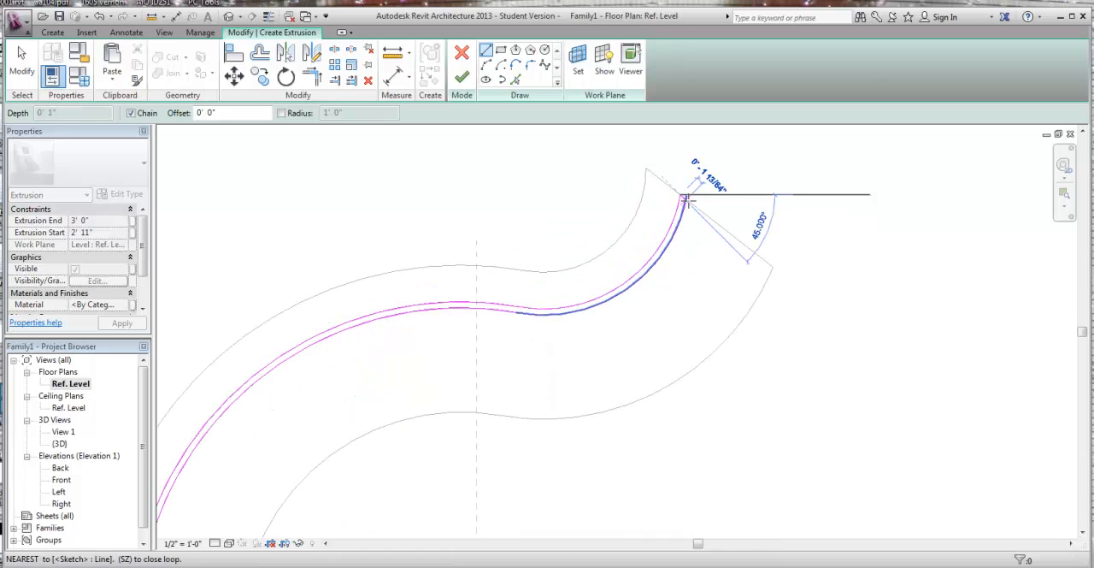
pyautogui.press('Escape')
pyautogui.scroll(-2, 715, 230)
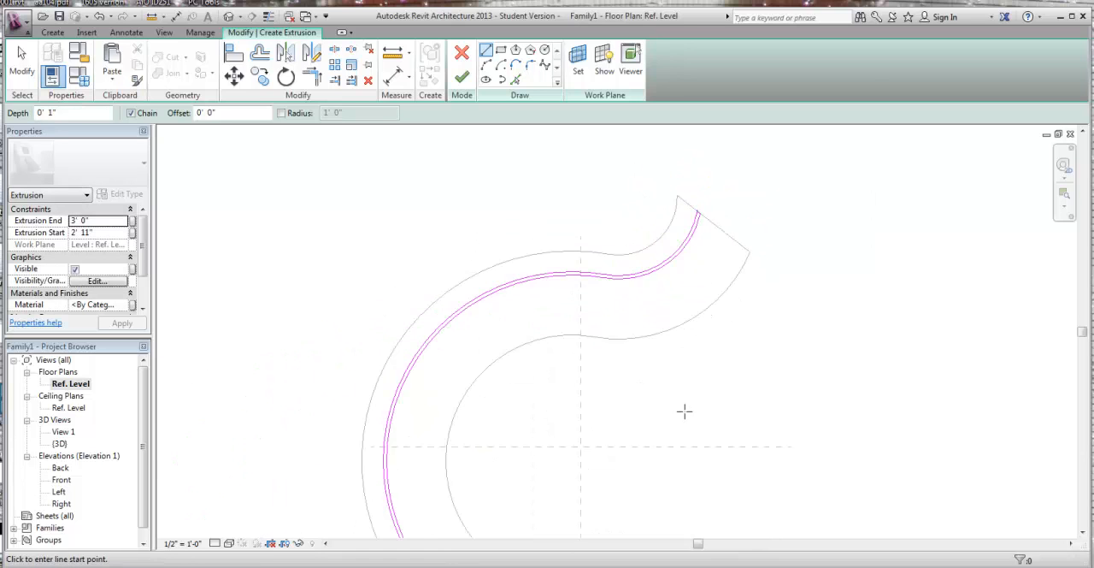
pyautogui.scroll(-1, 684, 411)
pyautogui.moveTo(639, 313); pyautogui.dragTo(612, 112, button='middle')
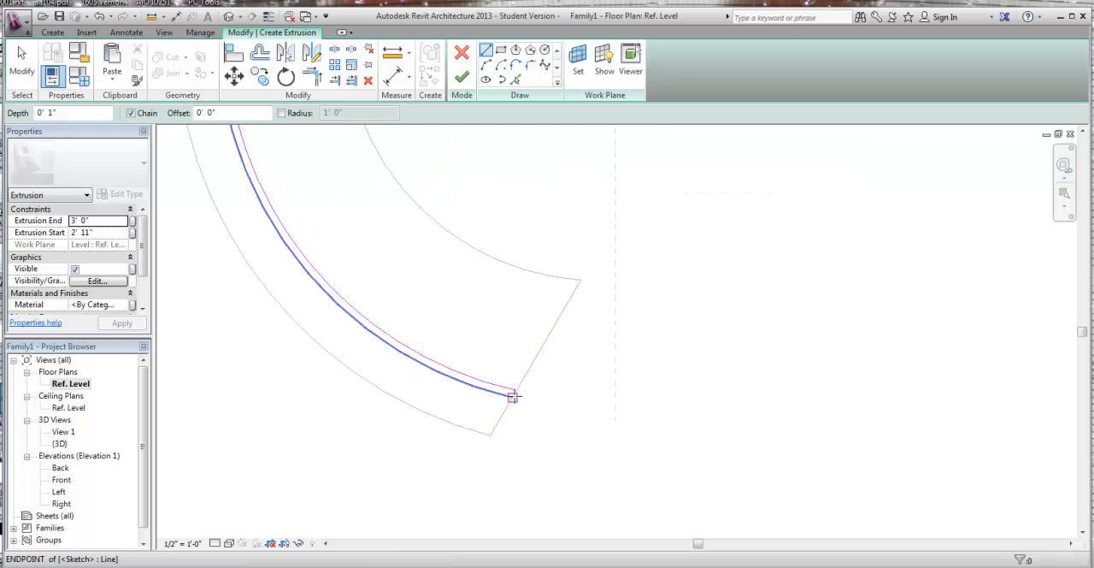
pyautogui.click(513, 394)
pyautogui.press('Escape')
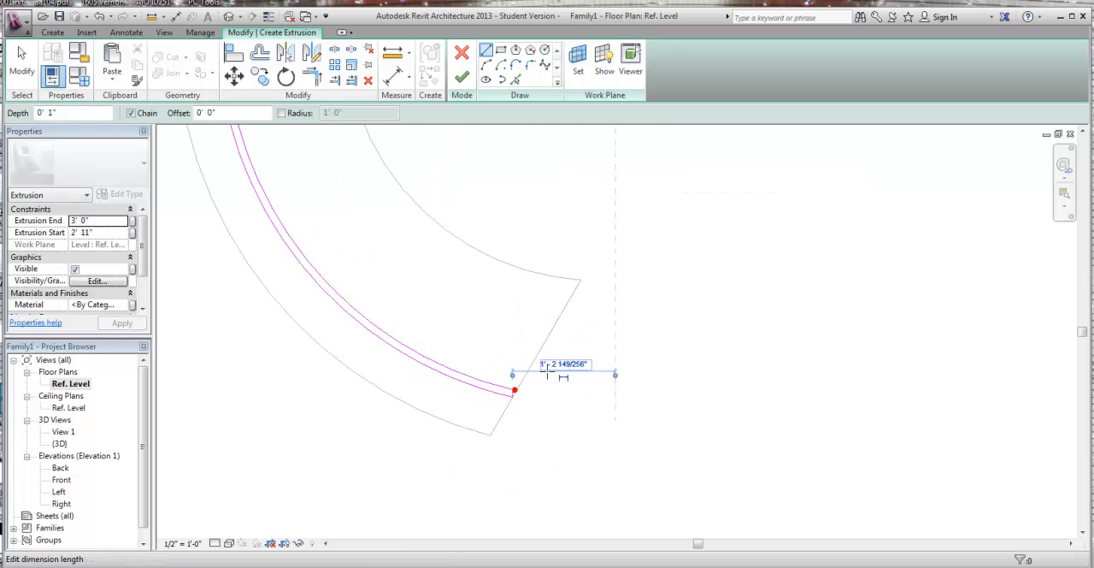
pyautogui.scroll(-3, 532, 403)
pyautogui.scroll(-3, 618, 324)
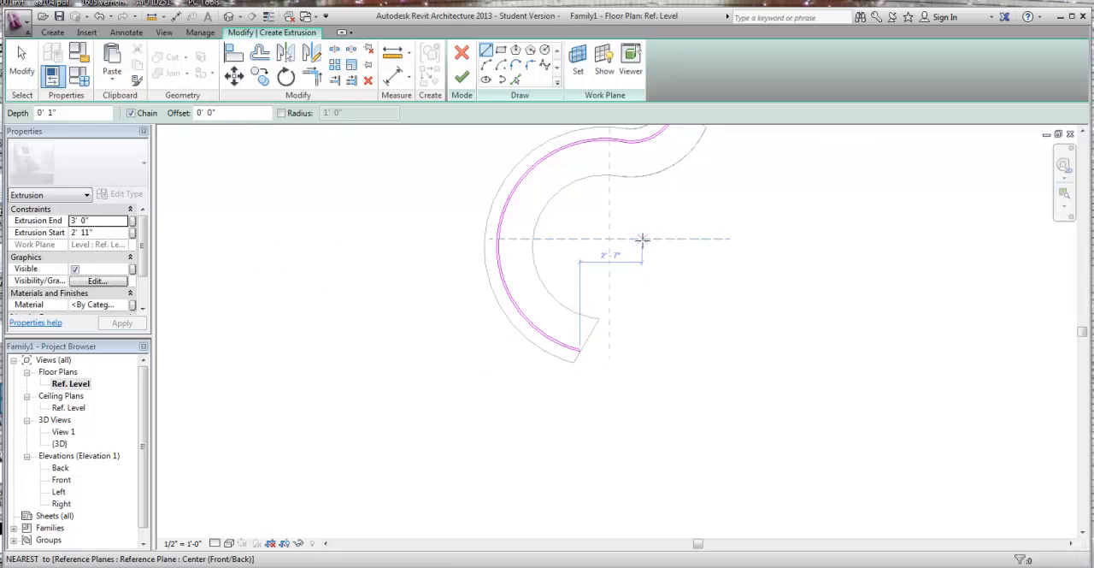
pyautogui.moveTo(660, 228); pyautogui.dragTo(558, 328, button='middle')
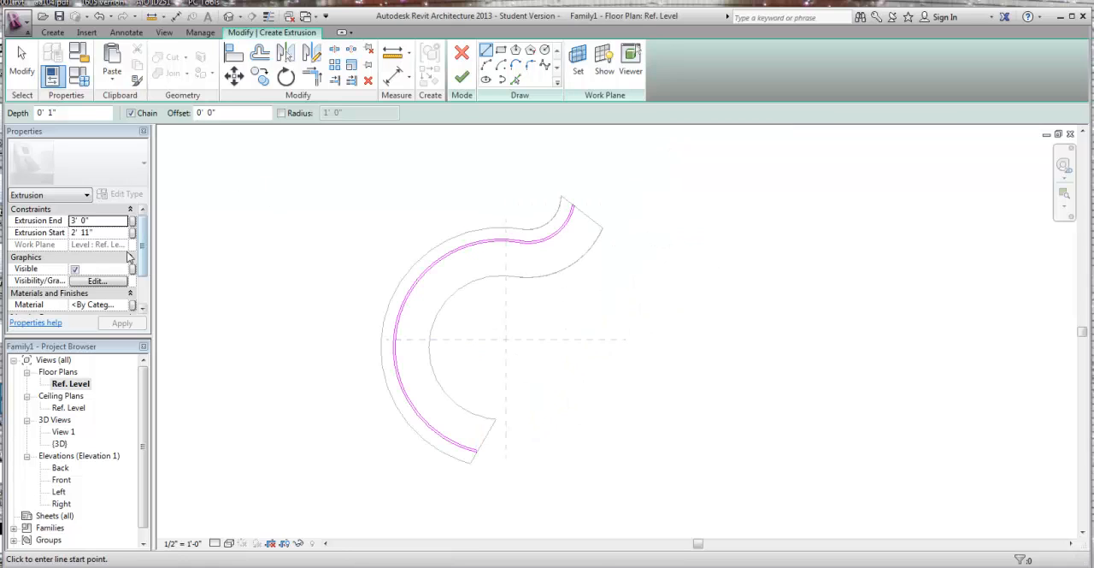
# Step: Set the extrusion start to 4" with the end at 3'-0" and try to finish the sketch
pyautogui.click(101, 232)
pyautogui.click(95, 220)
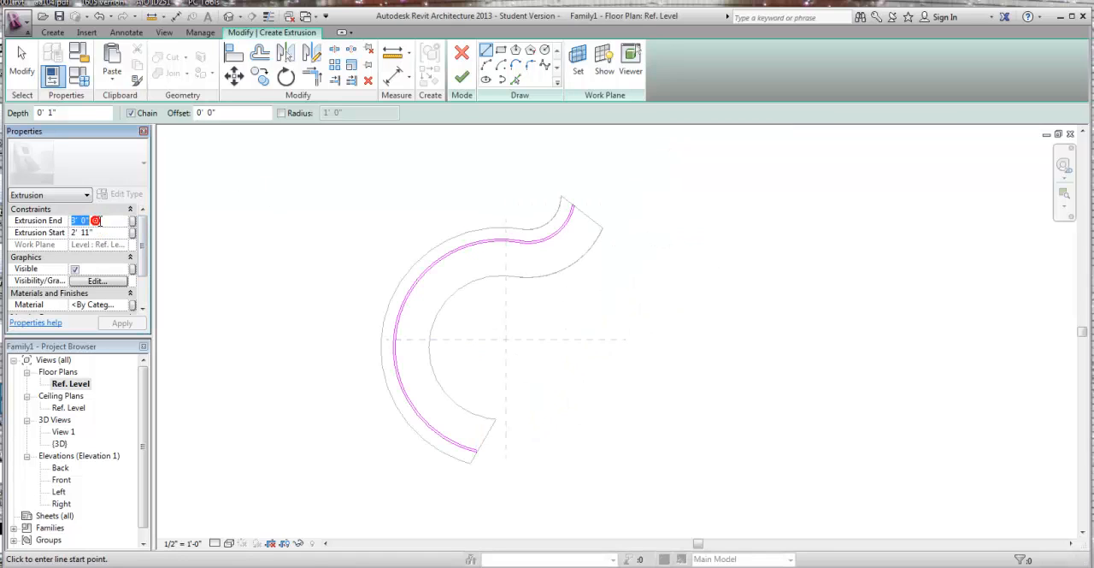
pyautogui.click(101, 232)
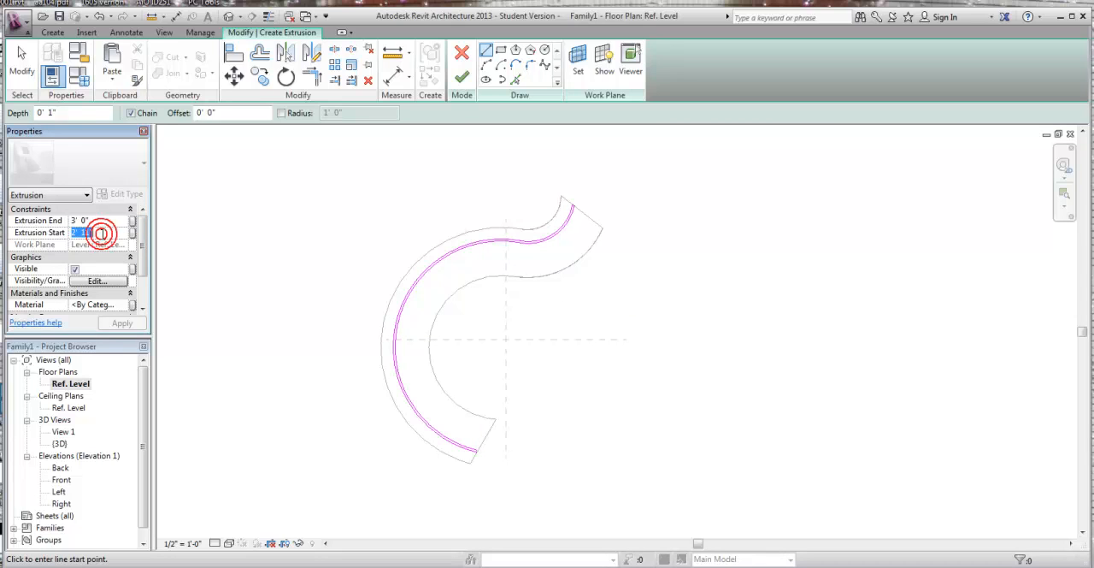
pyautogui.write('4')
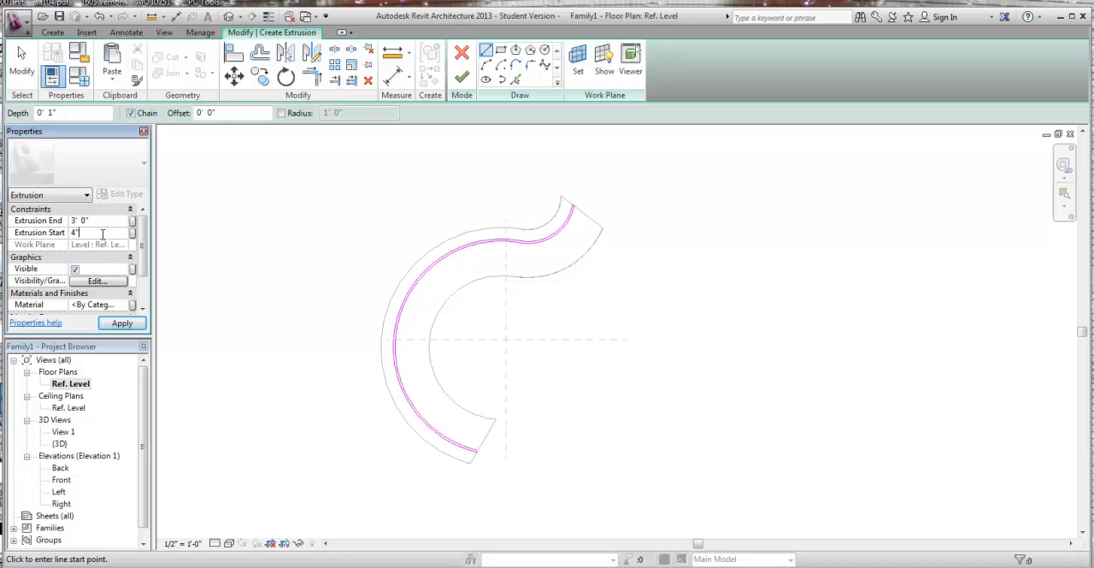
pyautogui.click(101, 221)
pyautogui.press('Return')
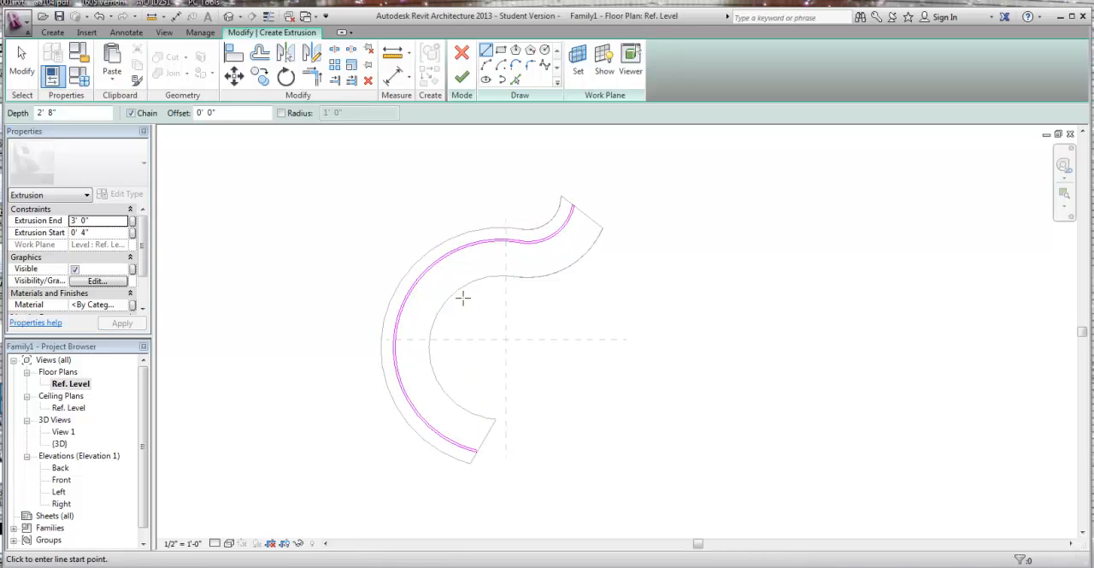
pyautogui.click(461, 77)
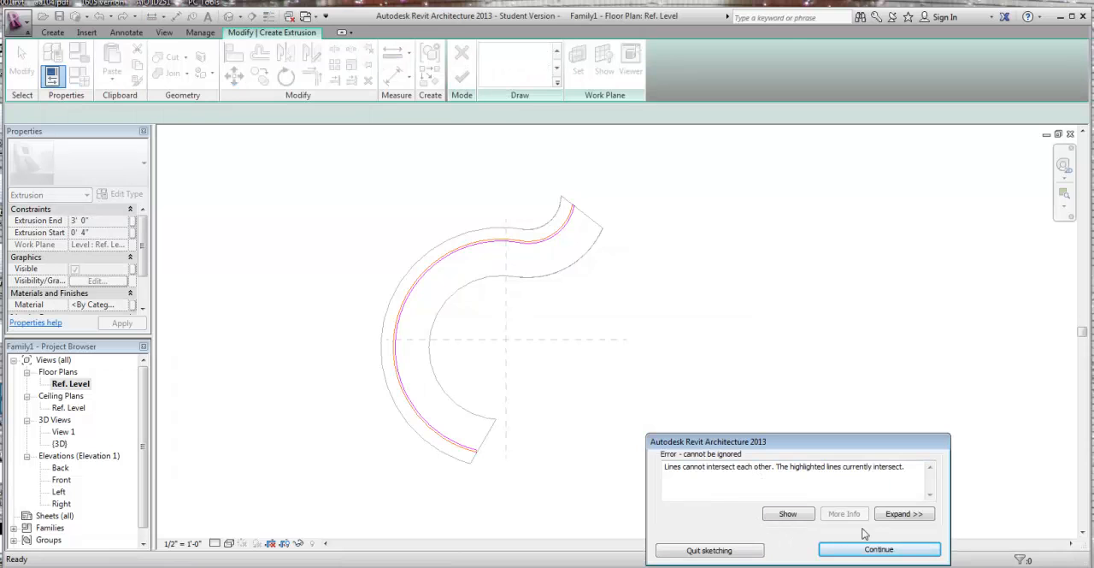
pyautogui.scroll(5, 574, 222)
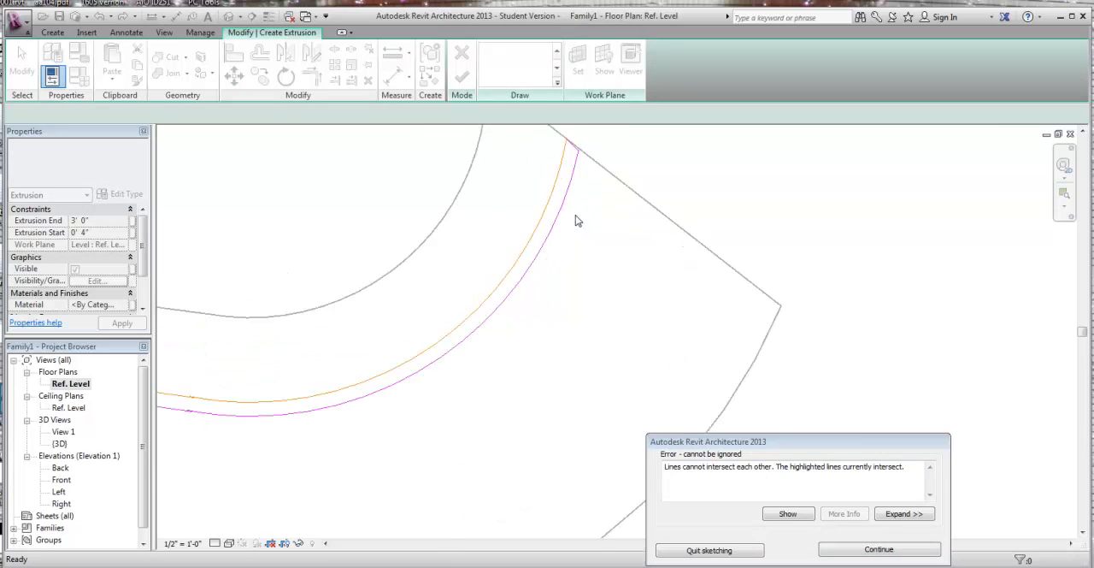
pyautogui.click(872, 553)
# Step: Trim the short closing line at the band's upper end to corners with both parallel arcs
pyautogui.scroll(6, 672, 254)
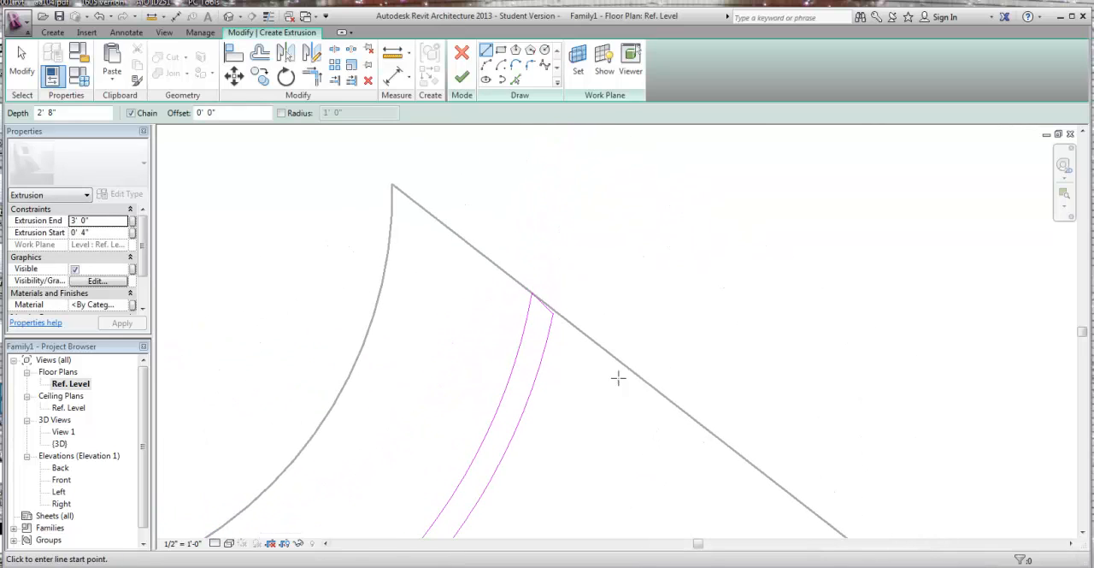
pyautogui.scroll(3, 568, 326)
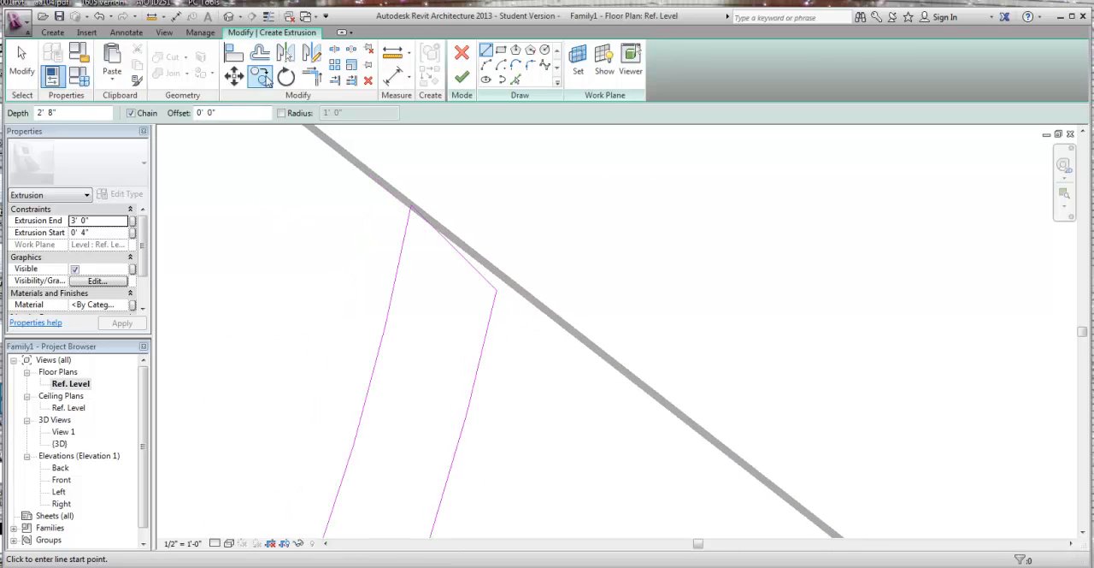
pyautogui.click(311, 77)
pyautogui.click(399, 256)
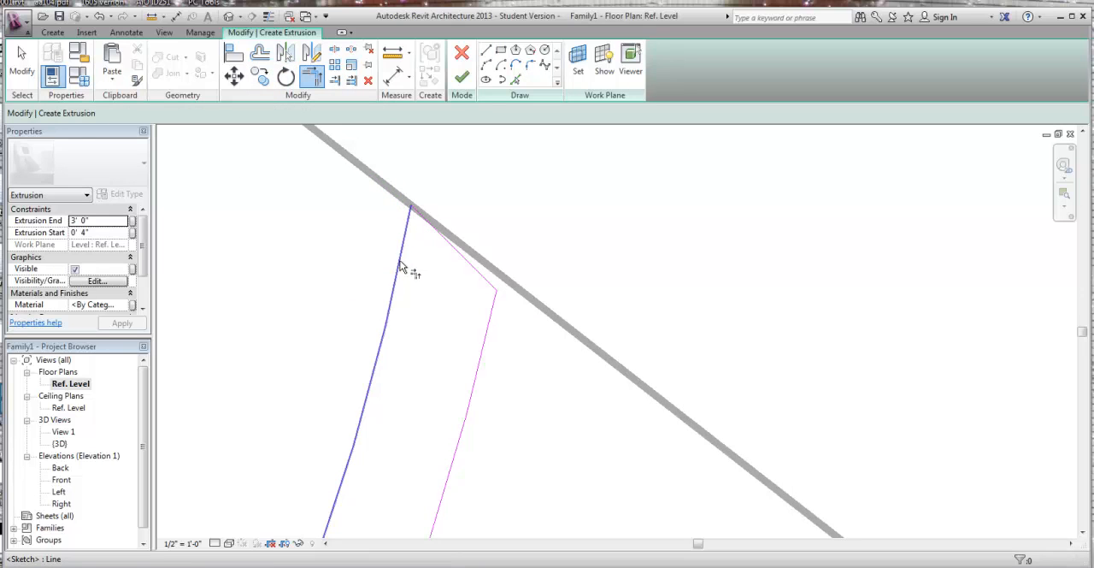
pyautogui.click(462, 258)
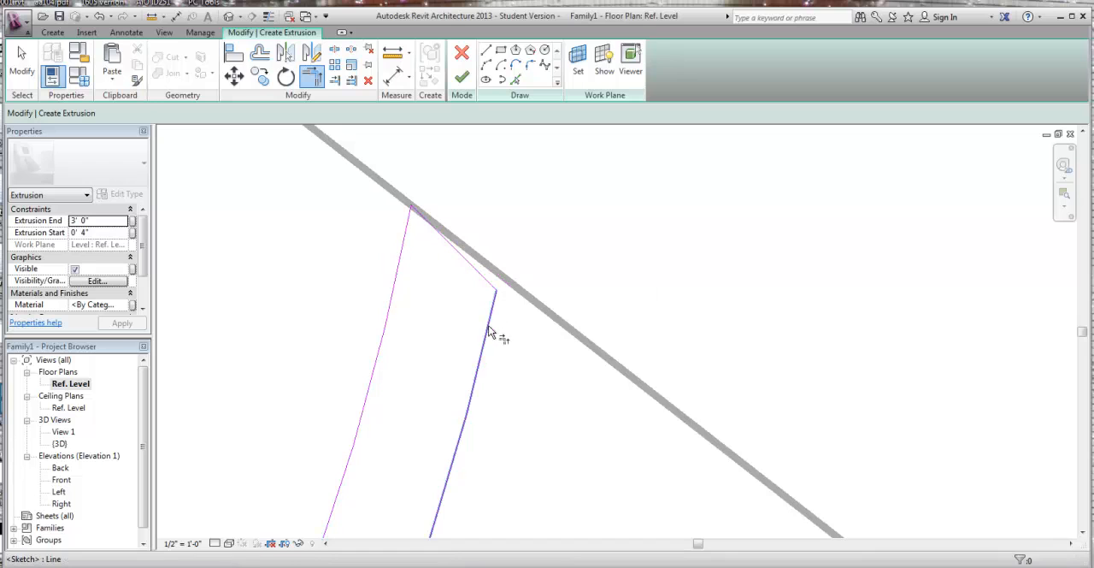
pyautogui.click(487, 315)
pyautogui.click(485, 284)
pyautogui.scroll(-2, 520, 350)
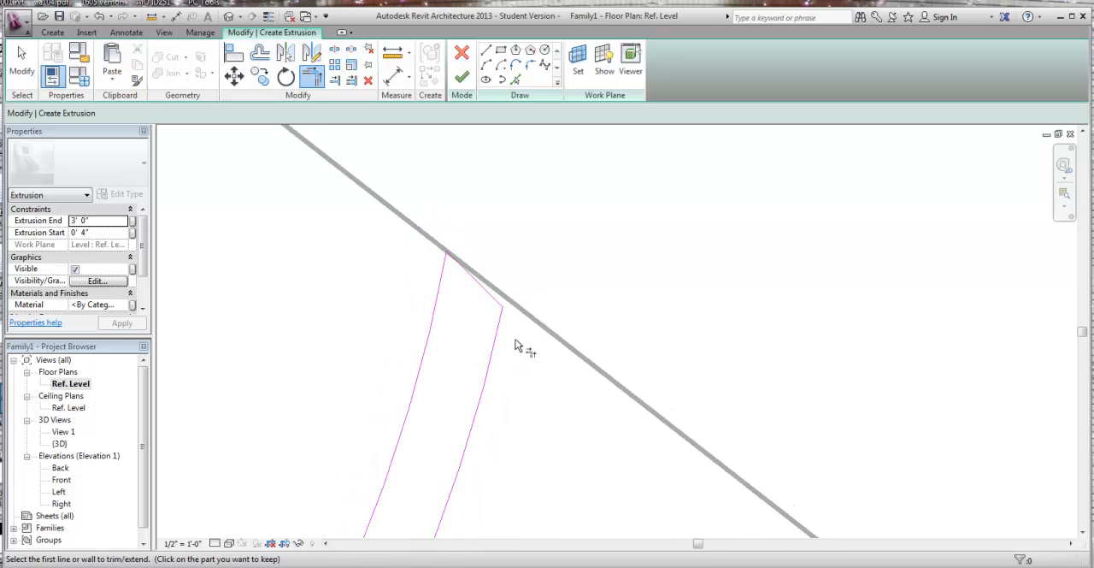
pyautogui.press('Escape')
pyautogui.click(487, 291)
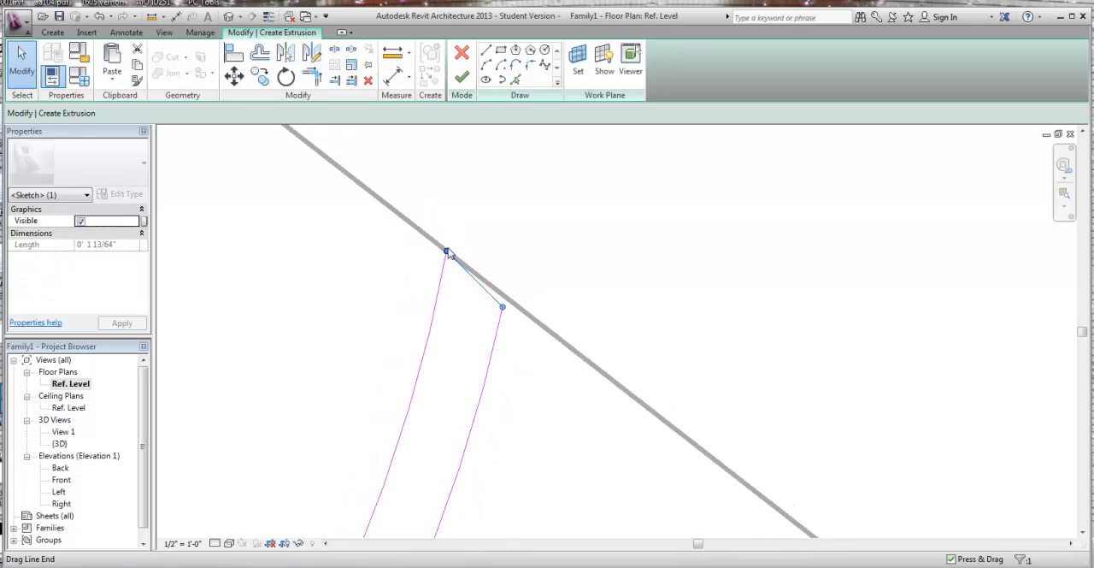
pyautogui.click(583, 439)
# Step: Trim the large and small arcs together where the curve reverses on both sides of the band, and finish the extrusion
pyautogui.scroll(-4, 556, 445)
pyautogui.moveTo(552, 446); pyautogui.dragTo(668, 148, button='middle')
pyautogui.scroll(-3, 637, 321)
pyautogui.moveTo(498, 436); pyautogui.dragTo(772, 281, button='middle')
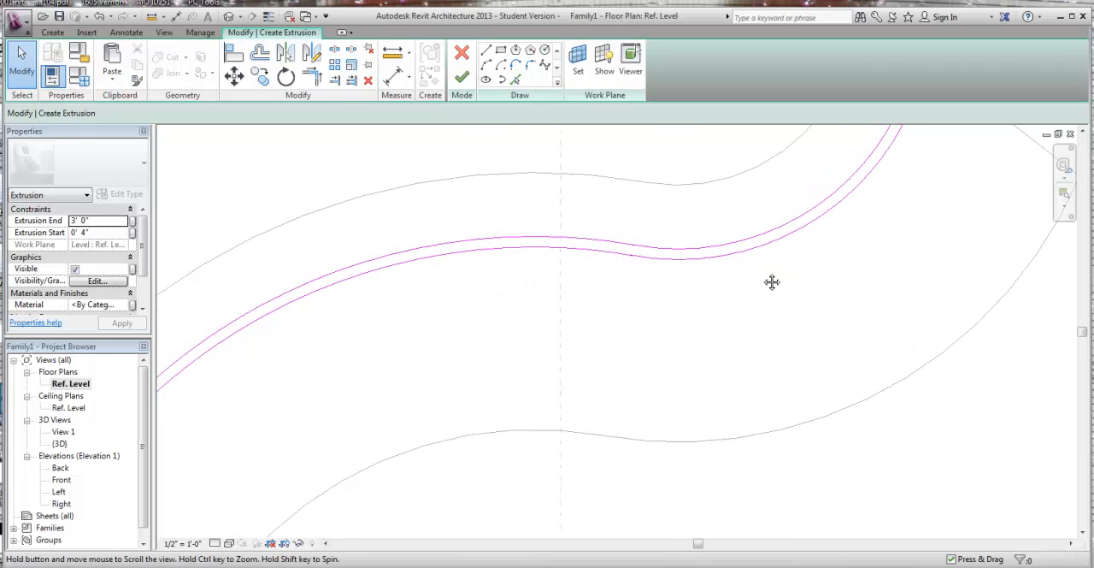
pyautogui.scroll(4, 683, 274)
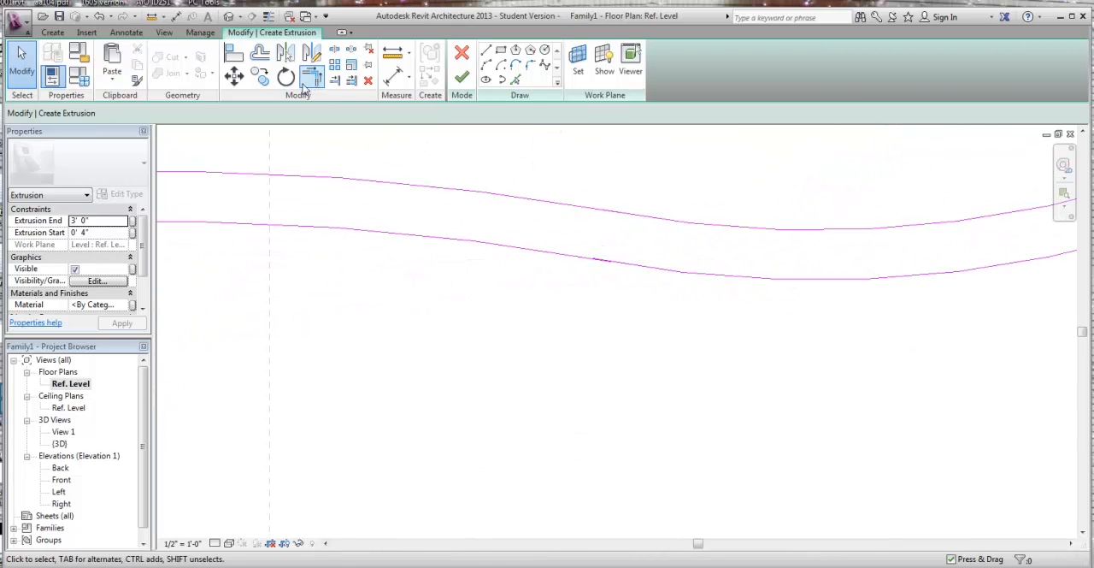
pyautogui.click(312, 77)
pyautogui.click(500, 194)
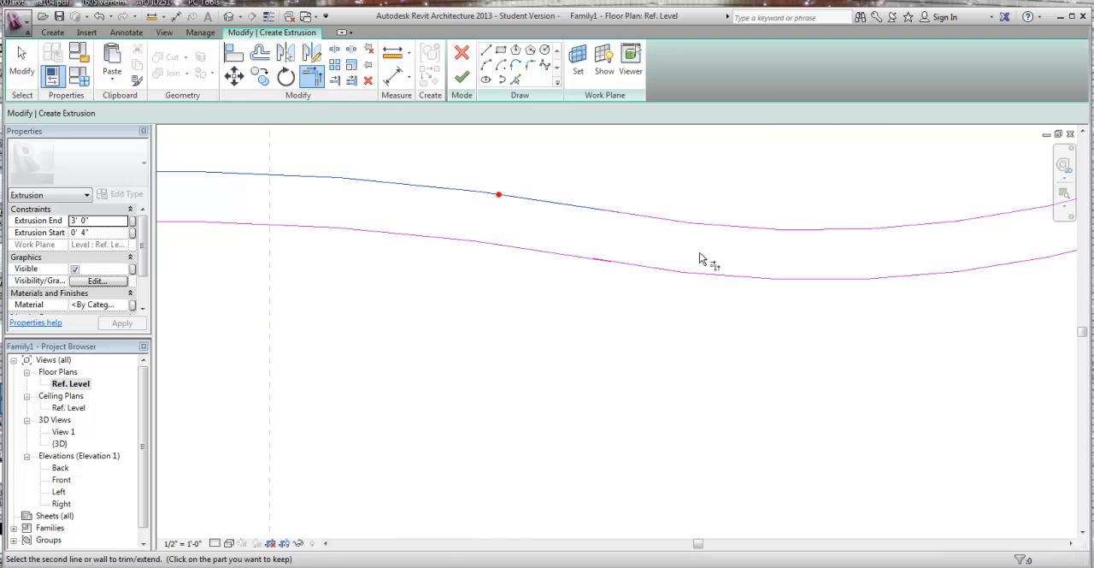
pyautogui.click(720, 273)
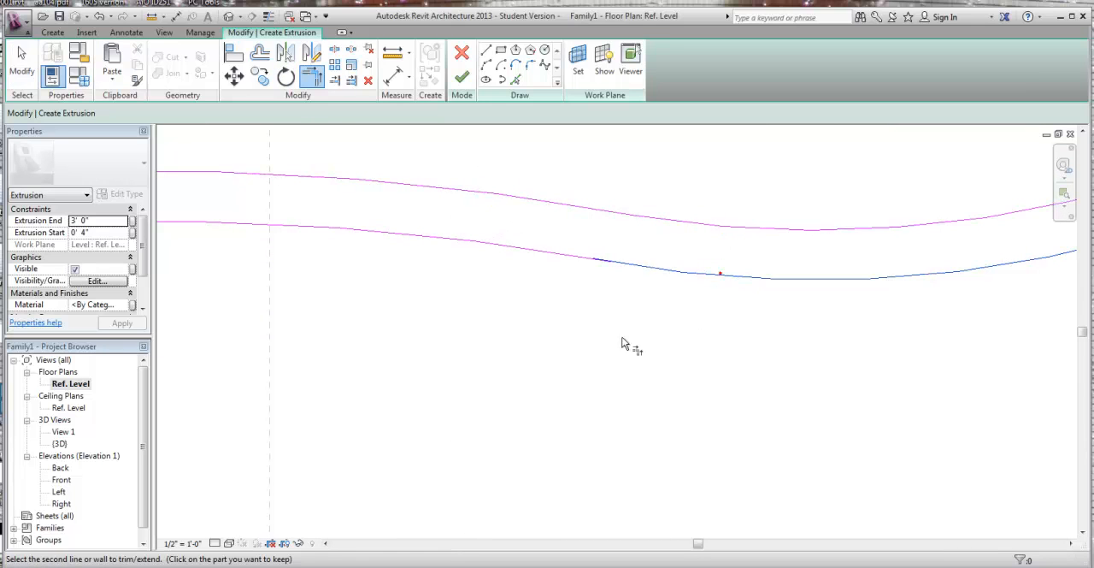
pyautogui.click(531, 252)
pyautogui.scroll(-3, 552, 332)
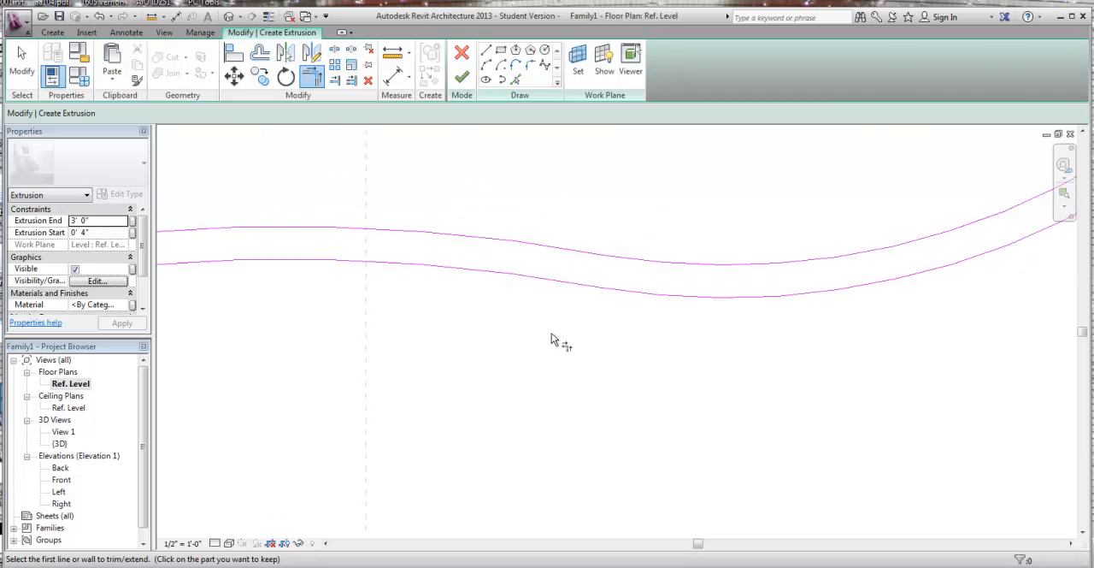
pyautogui.click(463, 87)
pyautogui.scroll(-5, 725, 454)
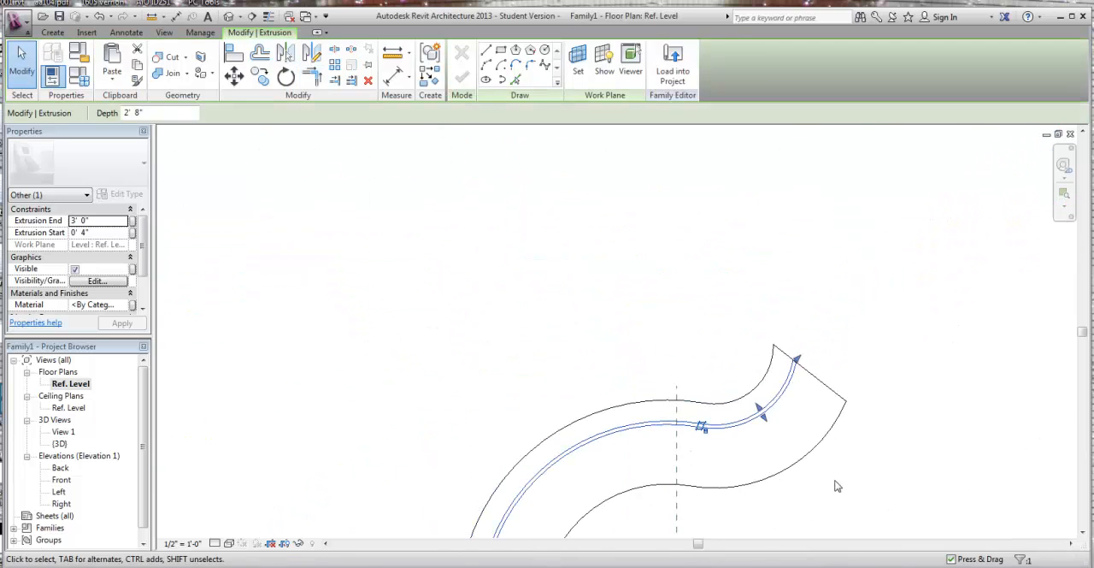
# Step: Inspect the finished desk in the 3D view from its corners, its left side and directly above
pyautogui.moveTo(843, 487); pyautogui.dragTo(688, 301, button='middle')
pyautogui.scroll(-2, 679, 292)
pyautogui.moveTo(731, 345); pyautogui.dragTo(640, 330, button='middle')
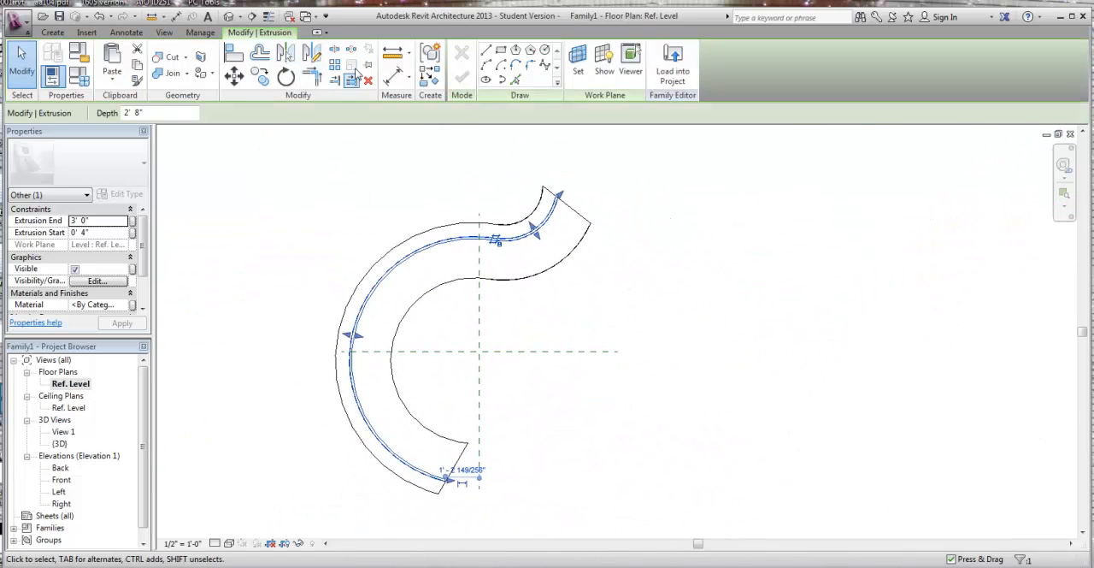
pyautogui.click(229, 16)
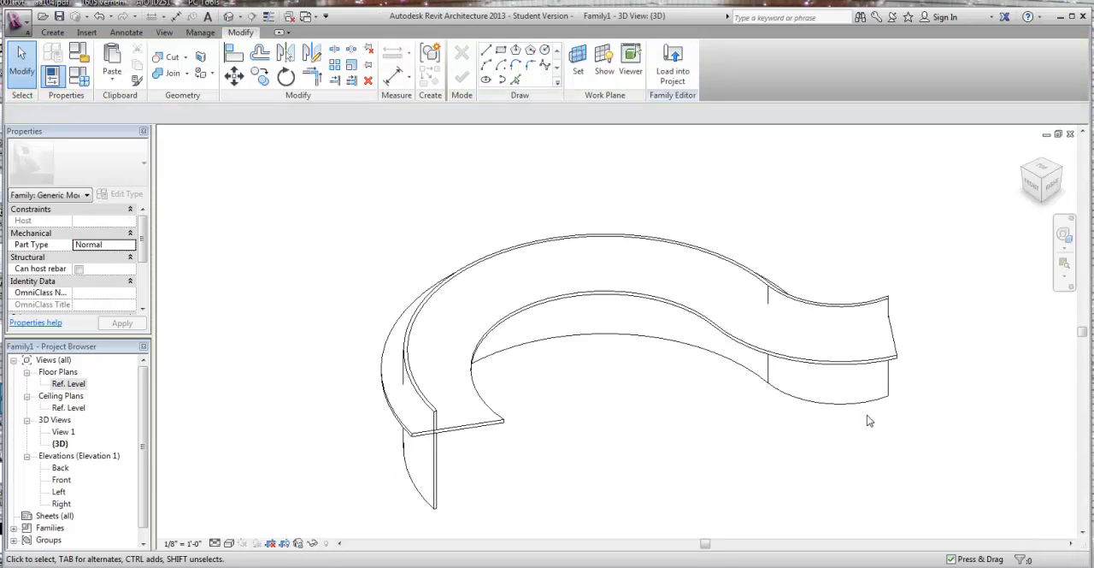
pyautogui.click(1025, 168)
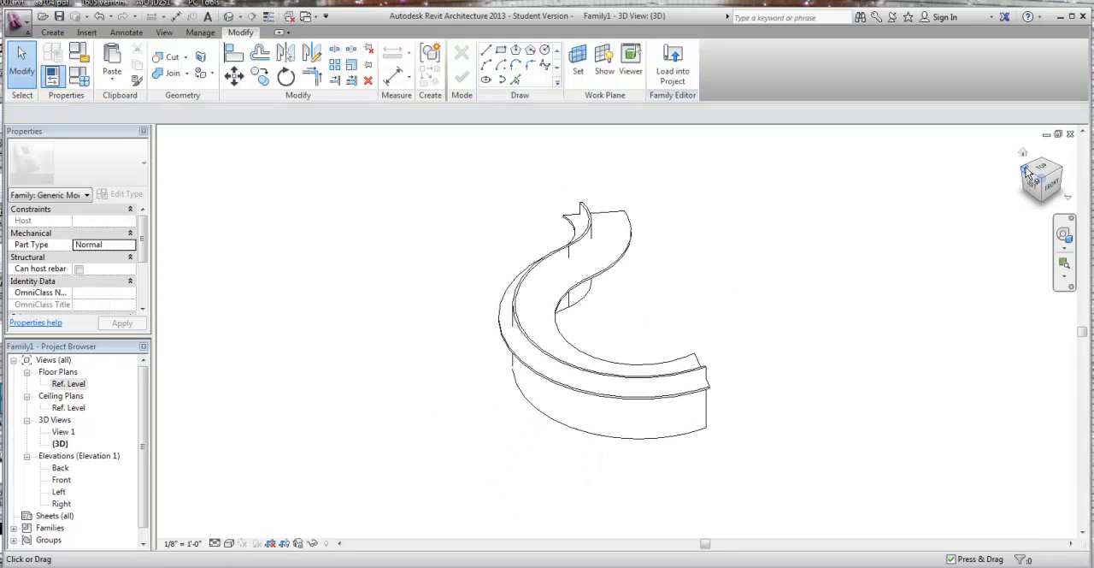
pyautogui.click(1032, 186)
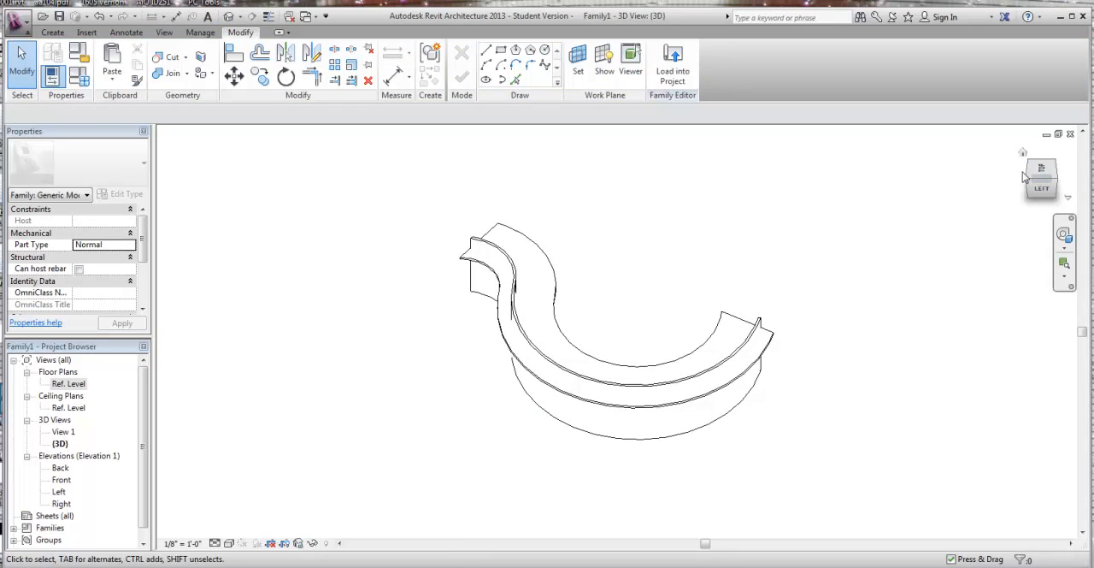
pyautogui.click(1031, 181)
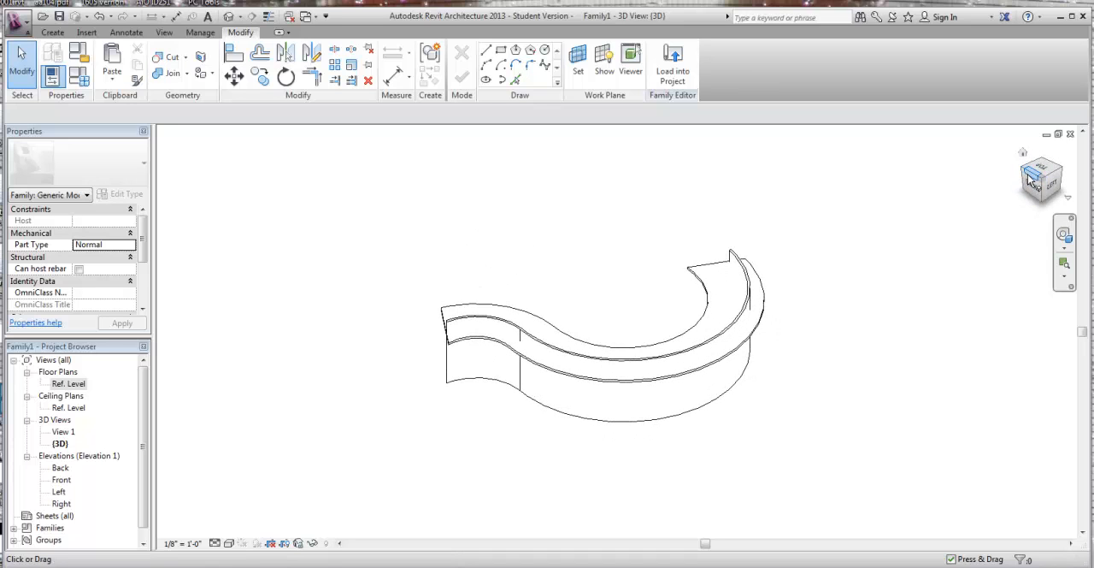
pyautogui.click(1025, 173)
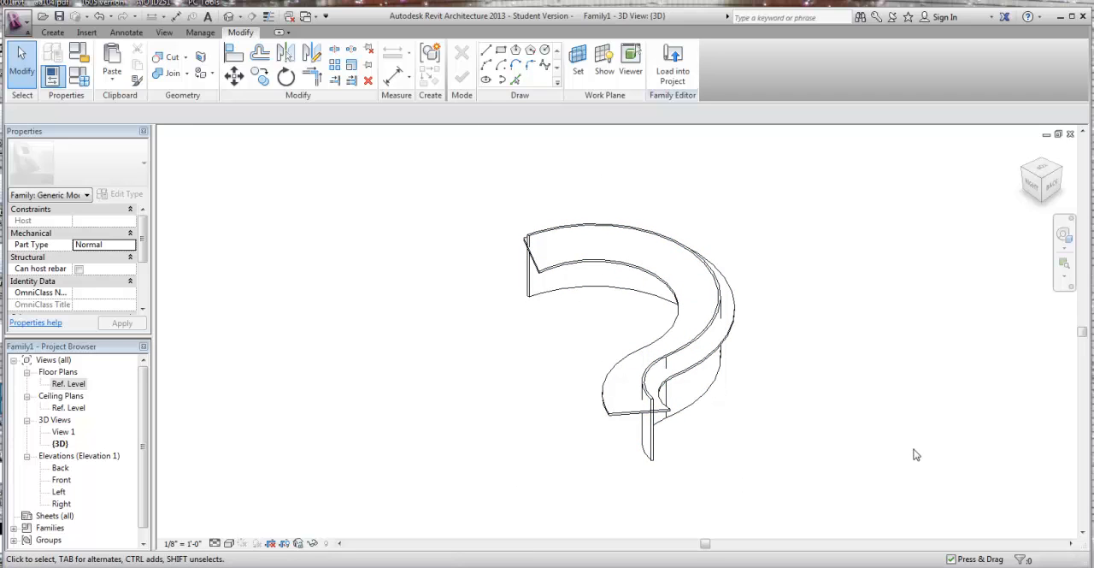
pyautogui.click(1044, 174)
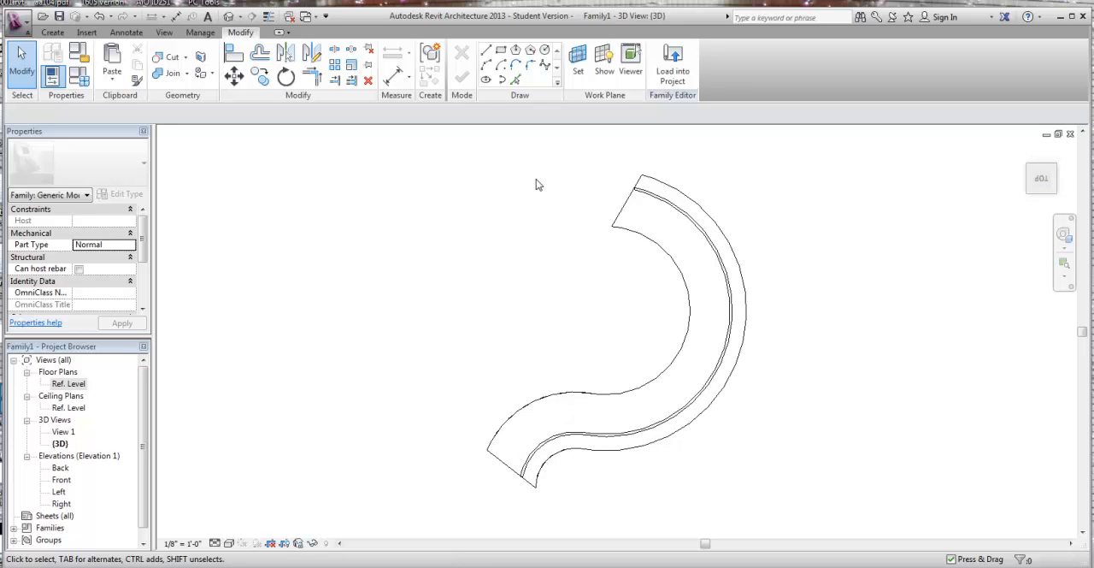
# Step: Load the desk family into recep desk model.rvt and place one instance outside the building, between the existing curved desk and the stair
pyautogui.click(674, 71)
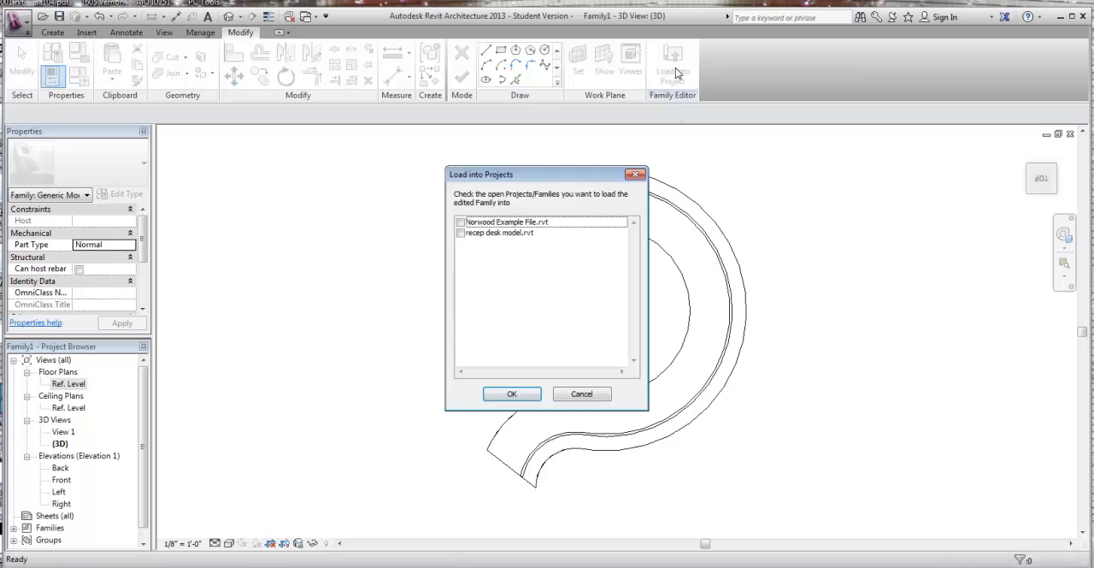
pyautogui.click(461, 234)
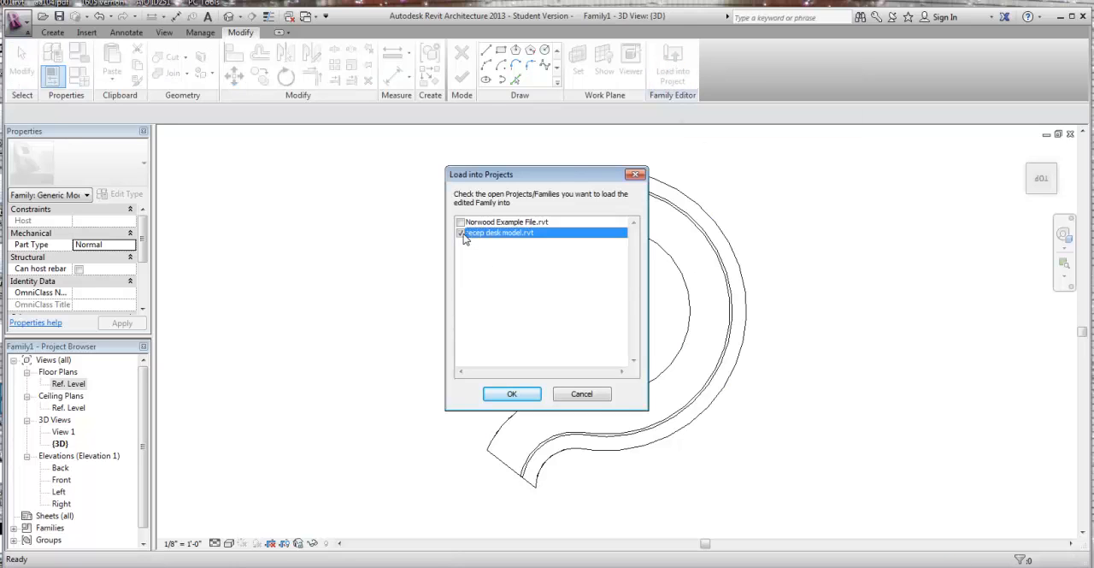
pyautogui.click(512, 394)
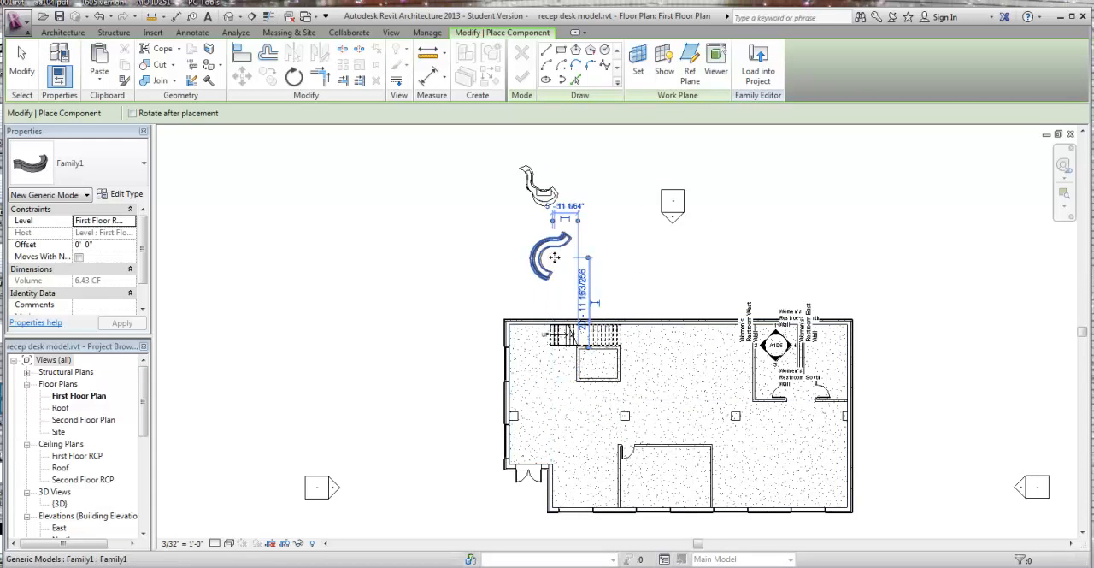
pyautogui.click(554, 257)
pyautogui.press('Escape')
pyautogui.press('Escape')
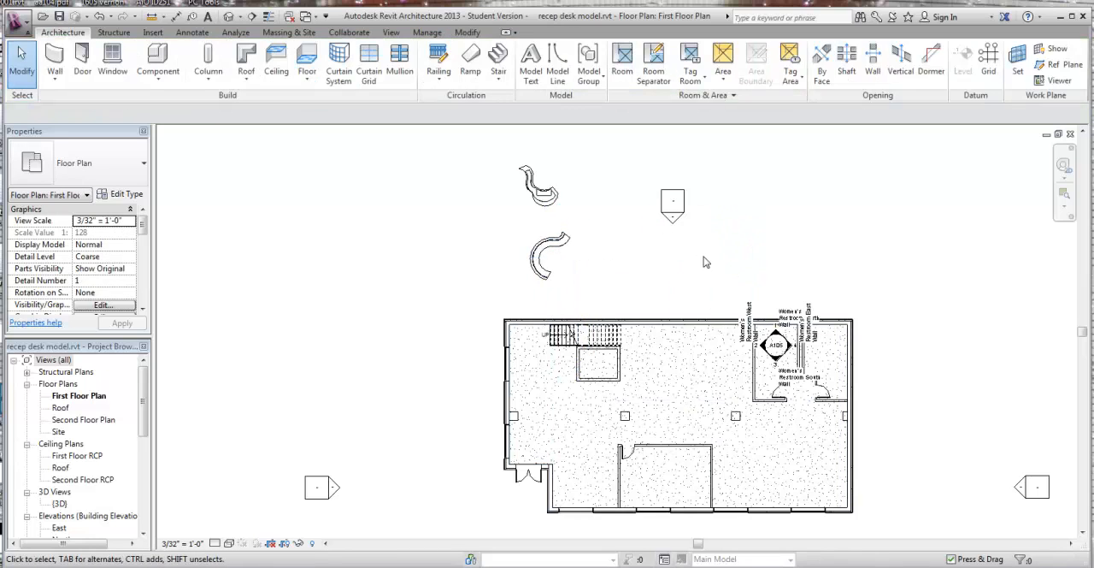